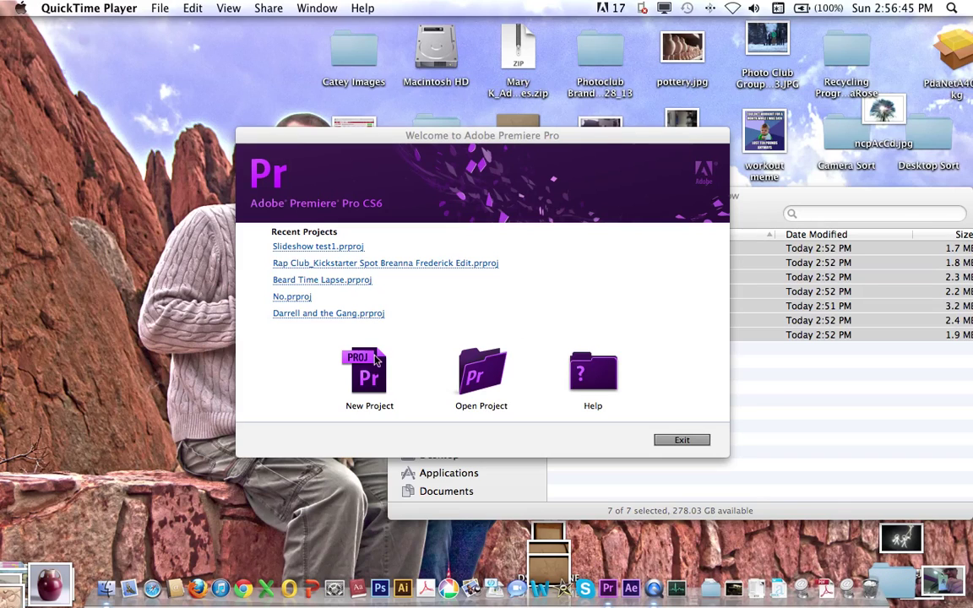
- Move the Pictures for Slideshow folder window aside and return to the Premiere Pro welcome screen
click(745, 210)
drag(742, 207, 886, 152)
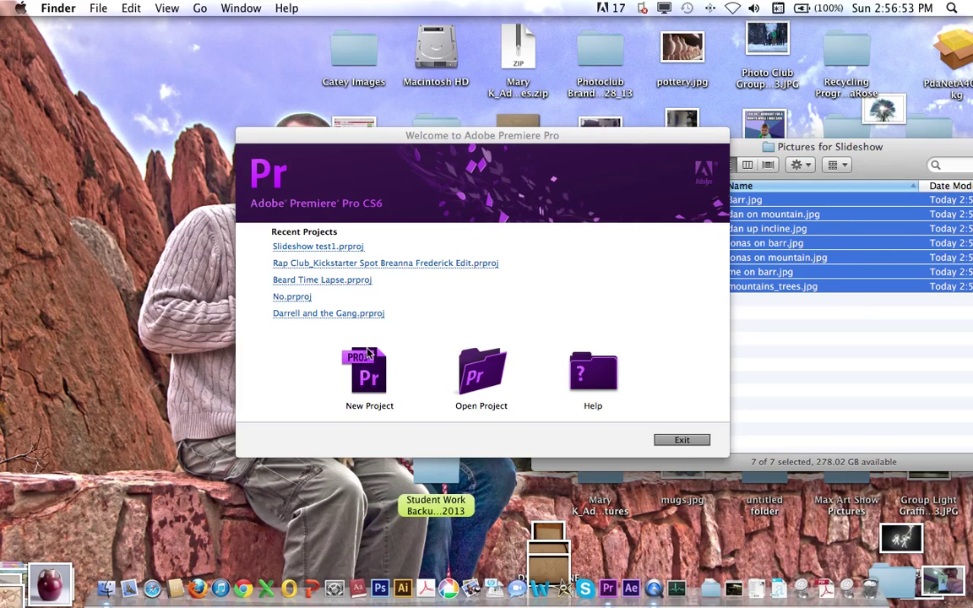
click(376, 137)
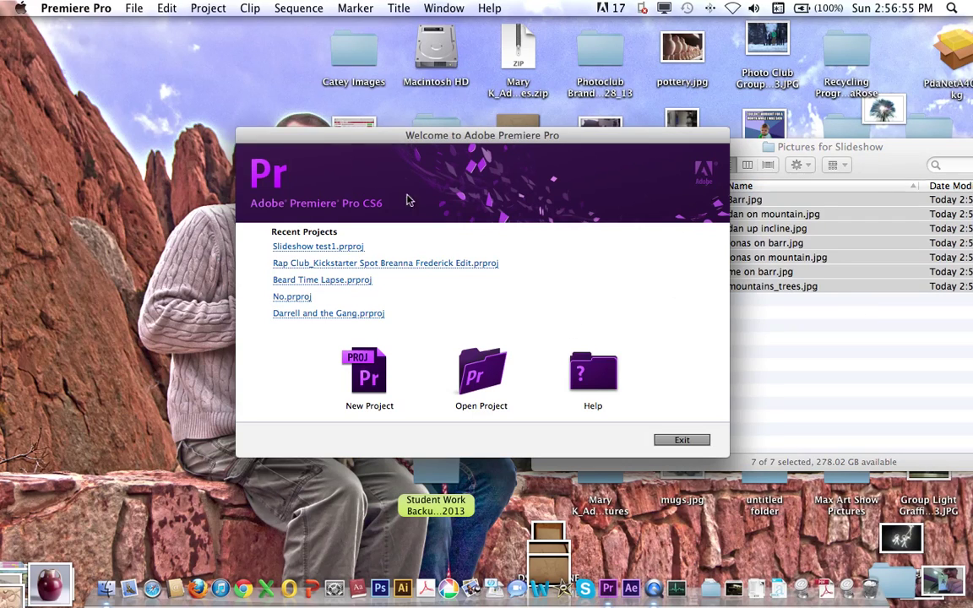
- Create a new project named "slideshow demo" and skip the creation of a preset sequence
click(377, 386)
text(slides)
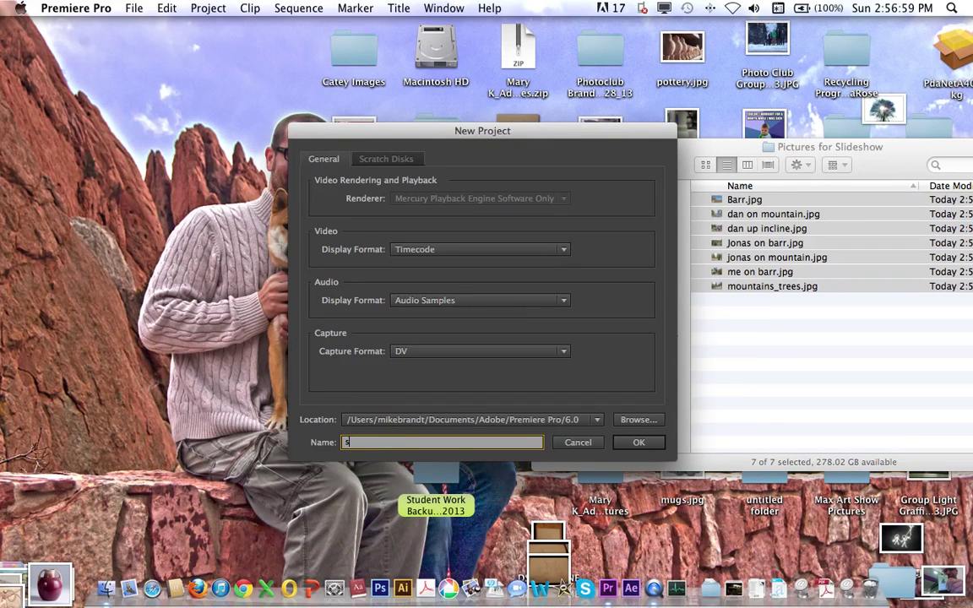
text(how demo)
key(Return)
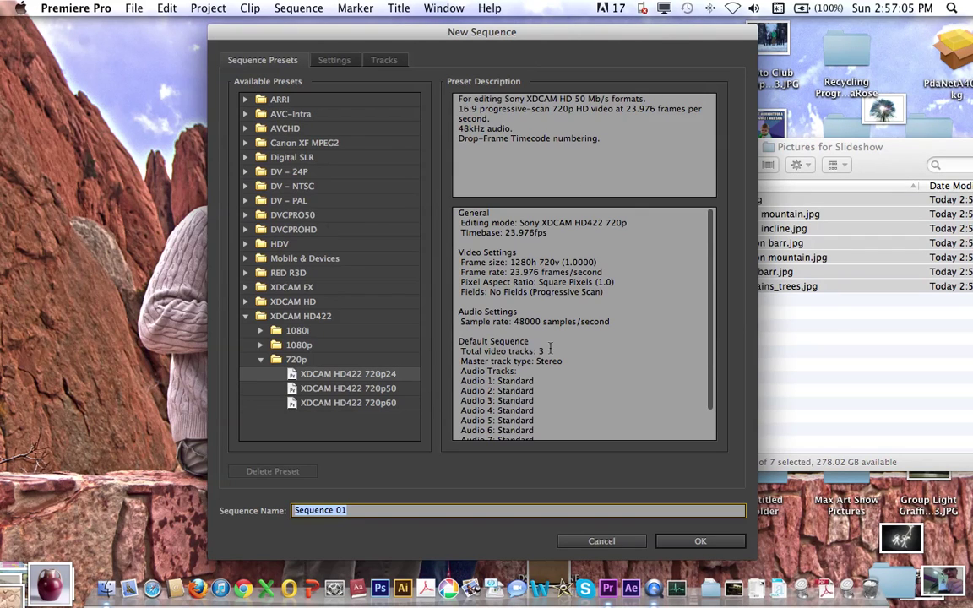
click(600, 542)
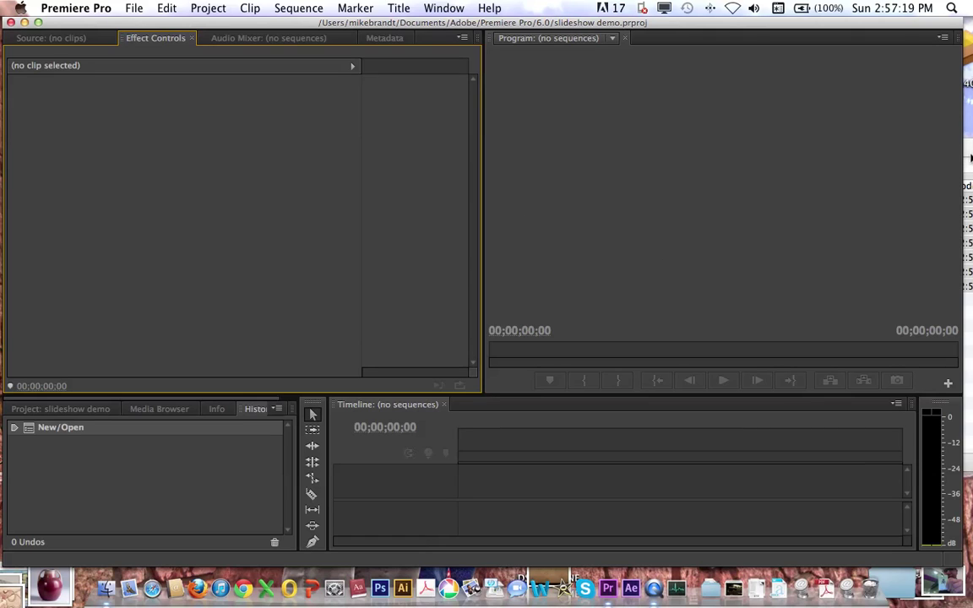
- Import all seven pictures from the Pictures for Slideshow folder in Finder into the slideshow demo project
click(48, 412)
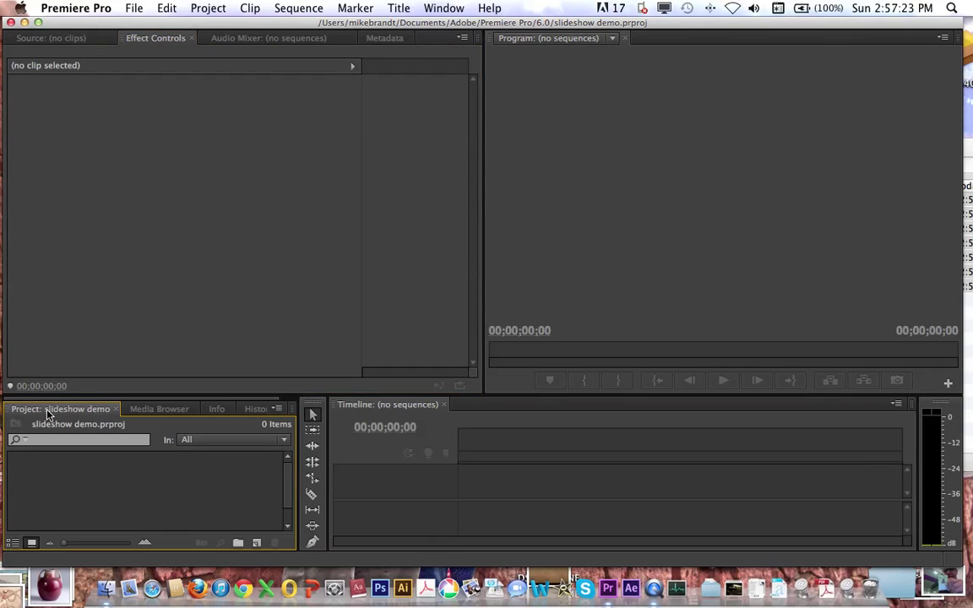
click(151, 411)
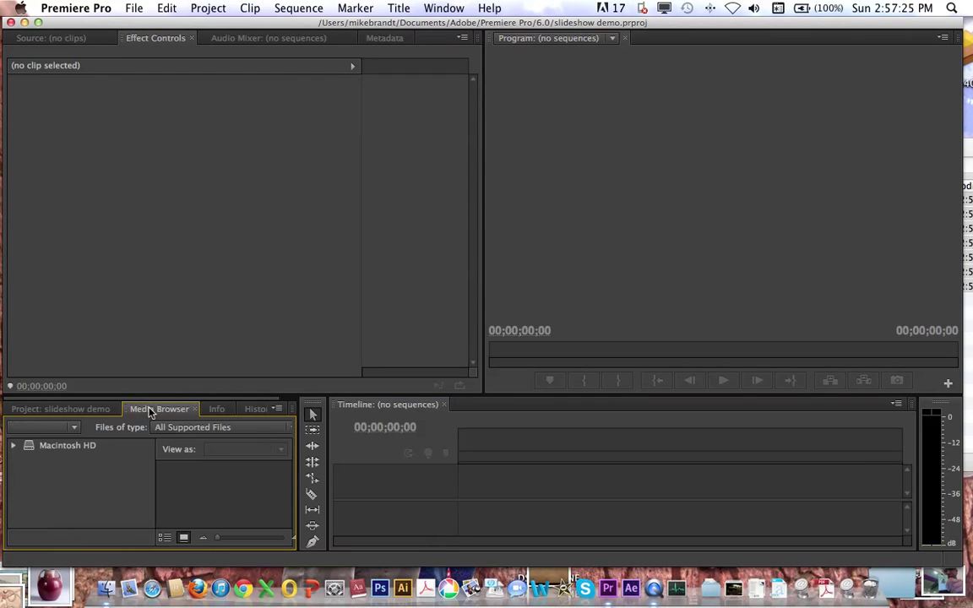
click(82, 409)
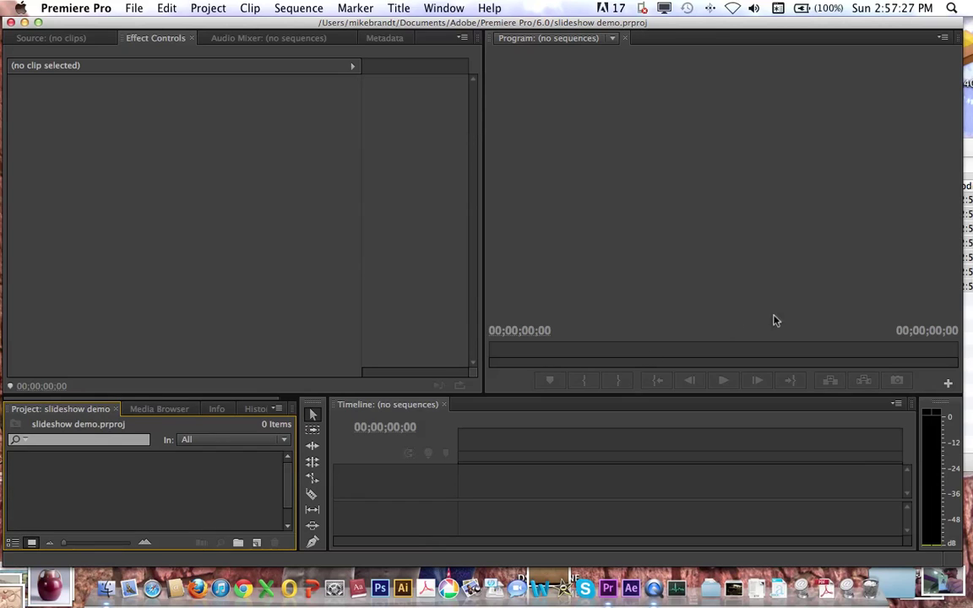
click(970, 140)
click(770, 356)
key(super+a)
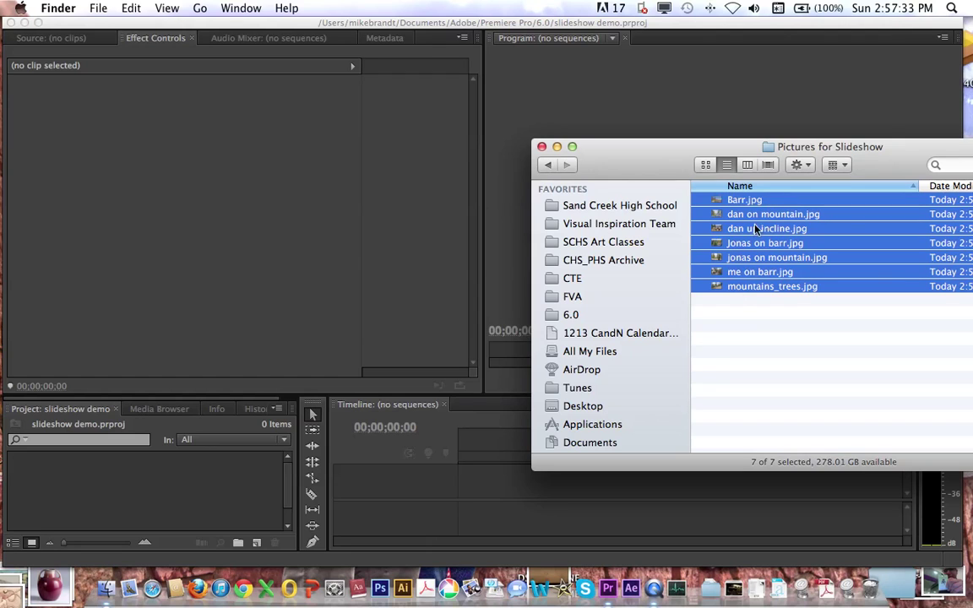
drag(754, 215, 250, 469)
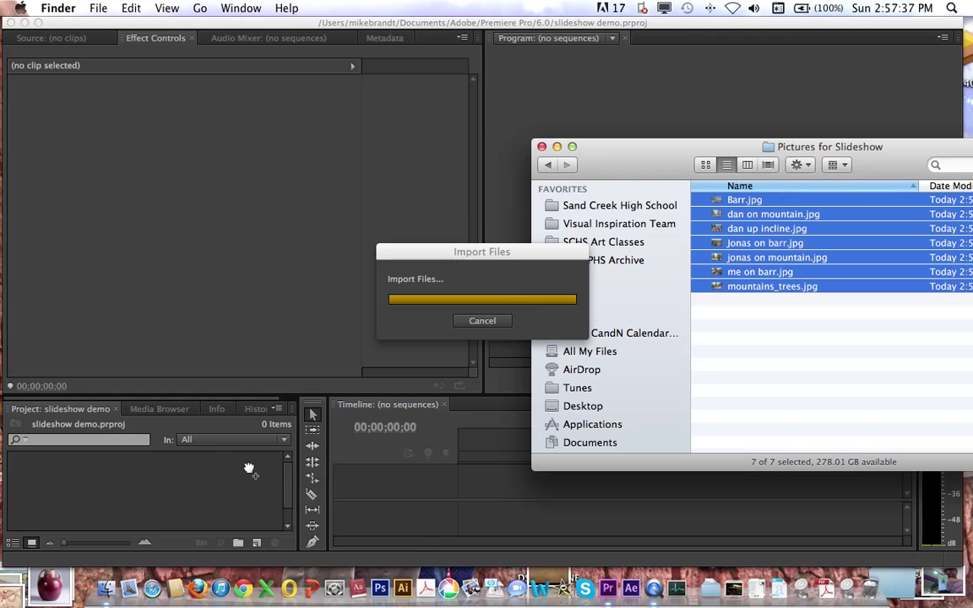
click(251, 473)
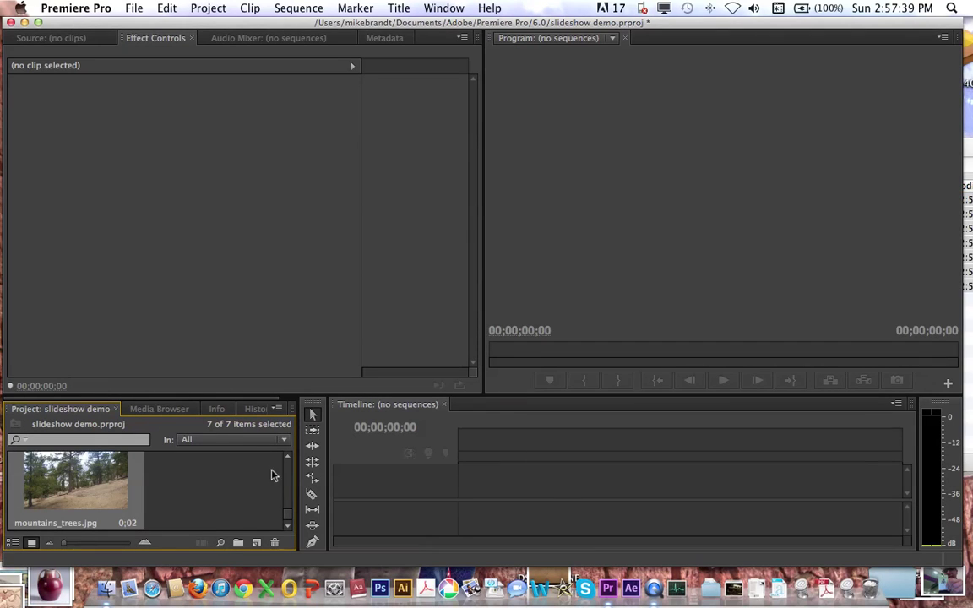
- Create a new sequence from all seven imported pictures in the project
scroll(283, 474, down, 5)
scroll(287, 474, down, 2)
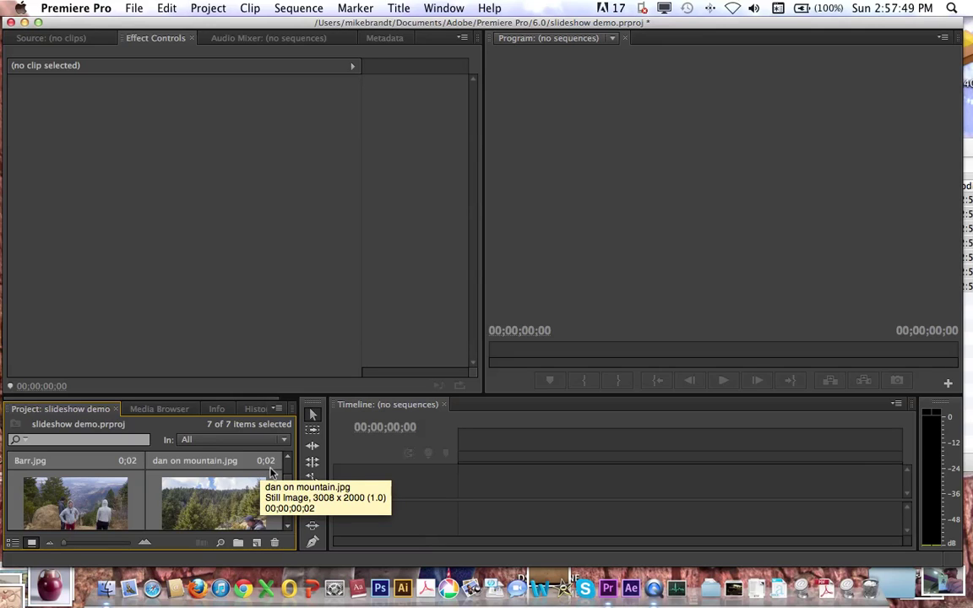
scroll(288, 488, down, 2)
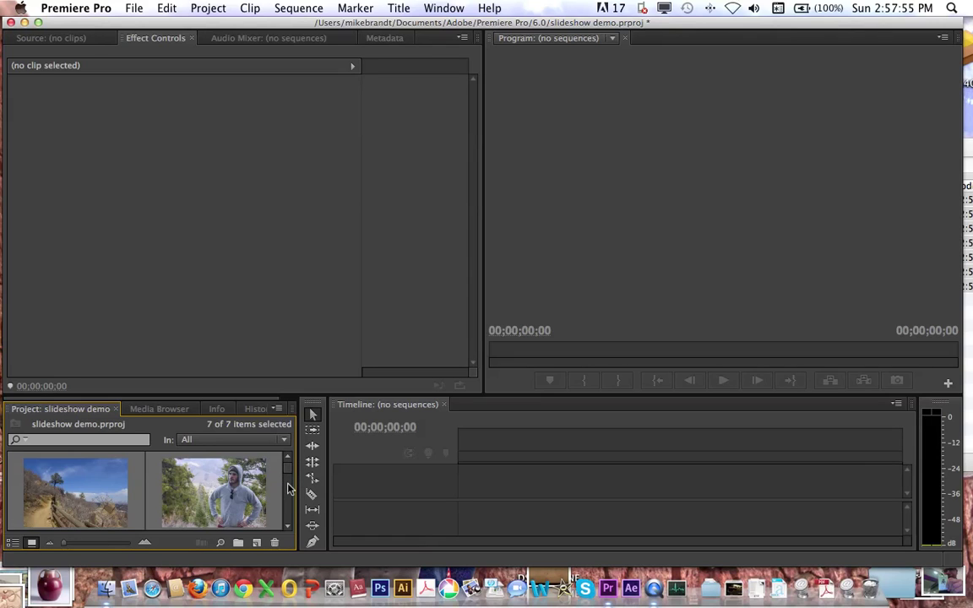
scroll(288, 489, up, 1)
scroll(288, 488, down, 3)
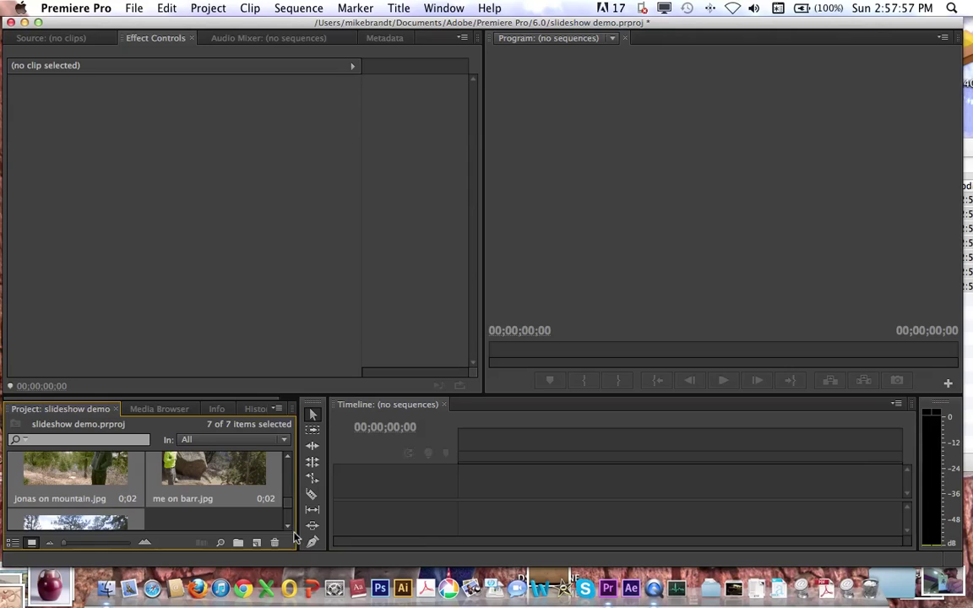
drag(290, 511, 285, 425)
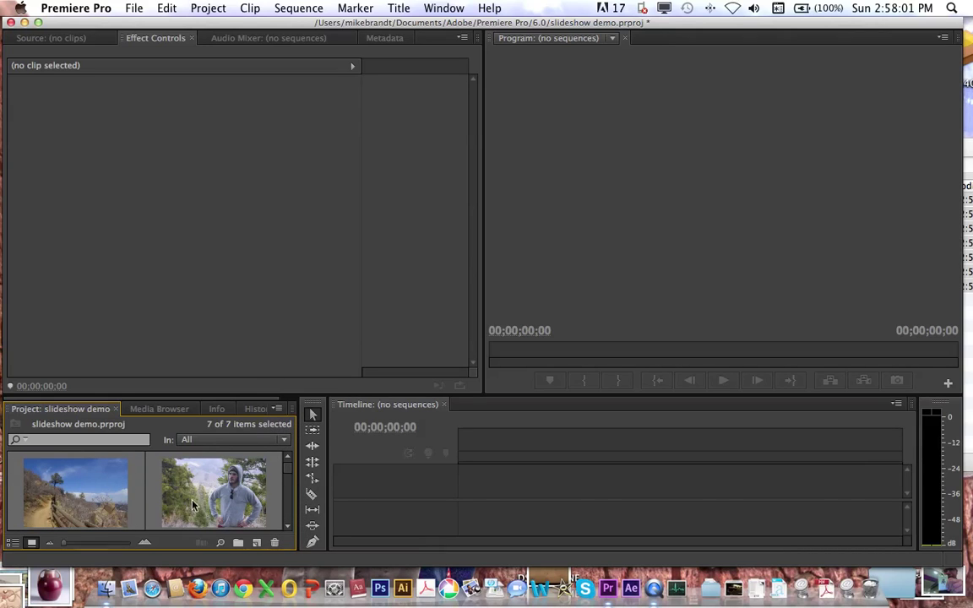
key(super+shift+a)
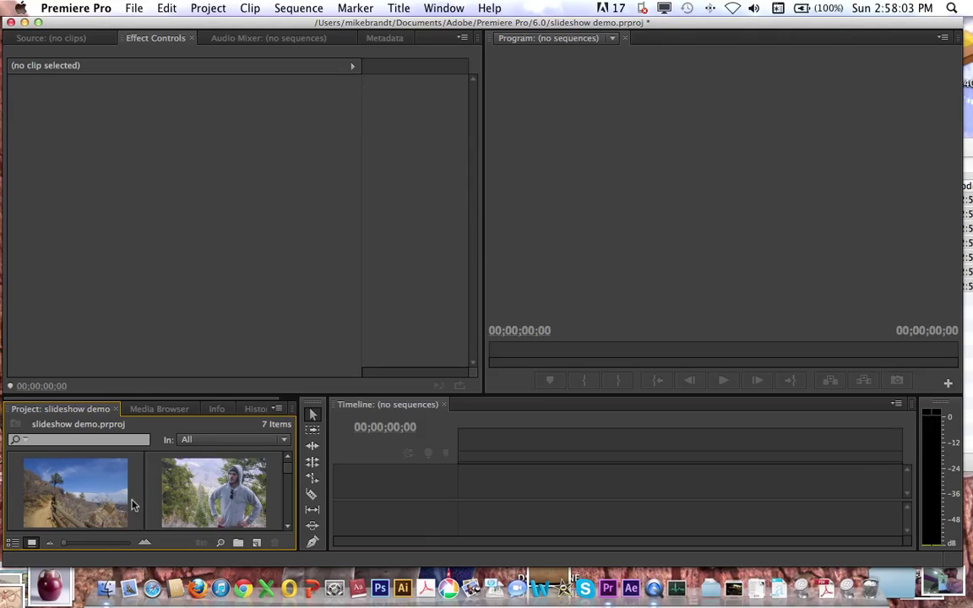
key(super+a)
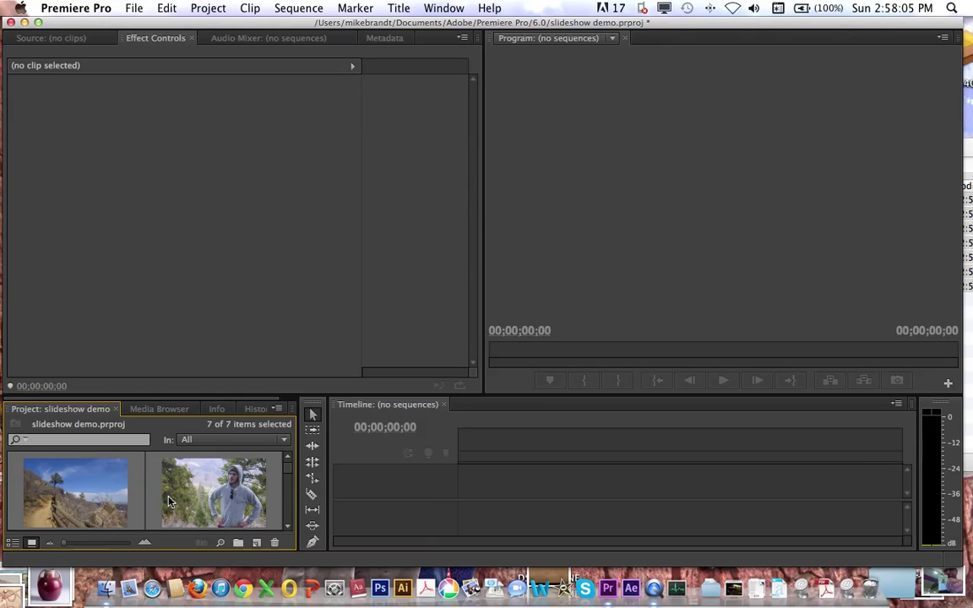
right_click(212, 483)
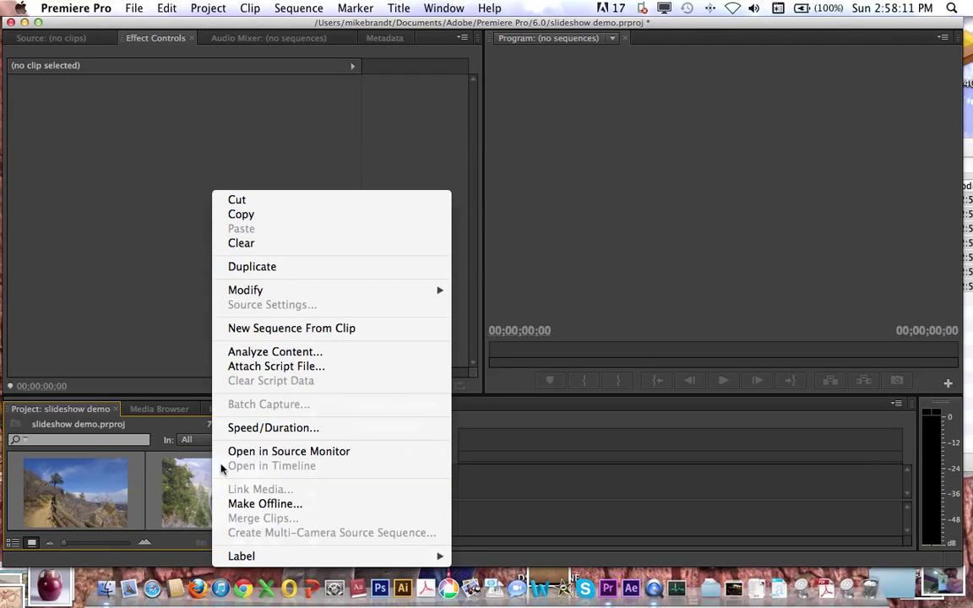
click(337, 335)
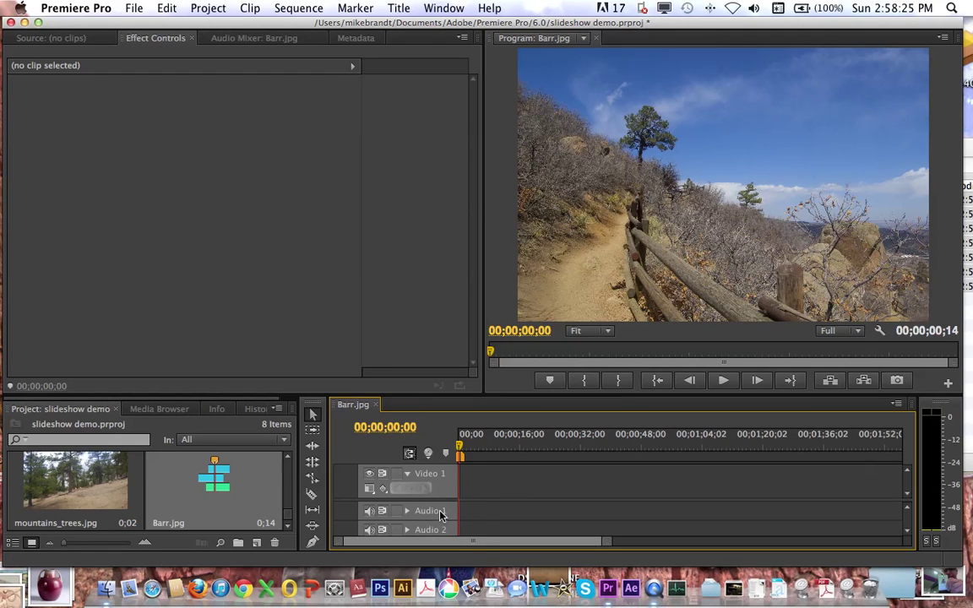
click(146, 545)
click(72, 544)
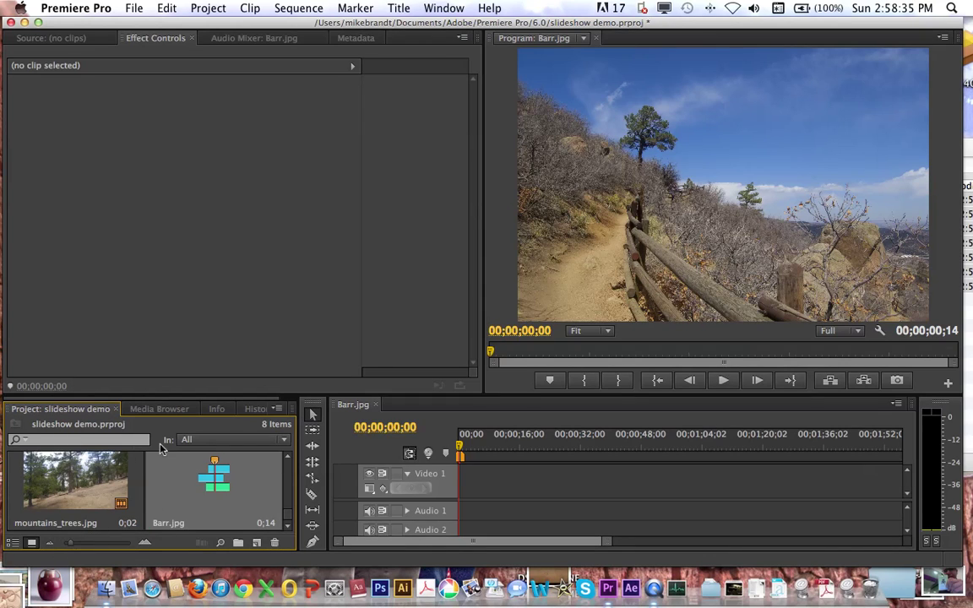
click(902, 592)
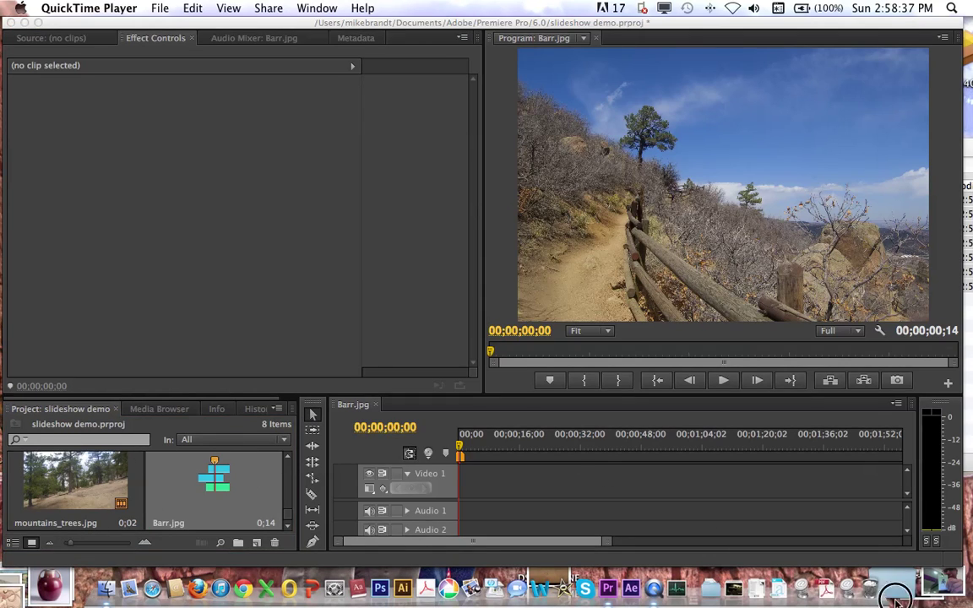
click(517, 503)
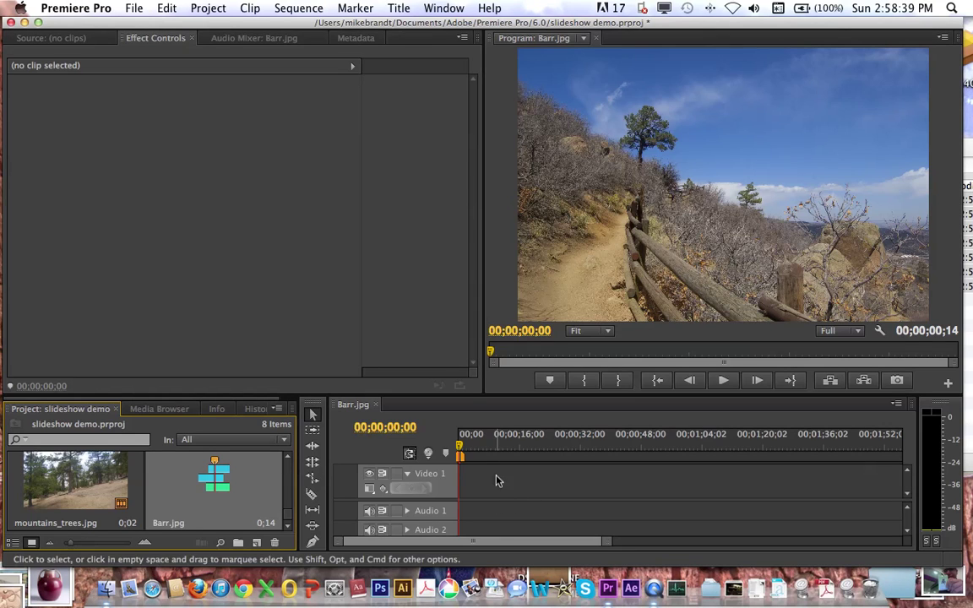
- Adjust the timeline's zoom level so that all seven picture clips on Video 1 can be told apart
click(459, 448)
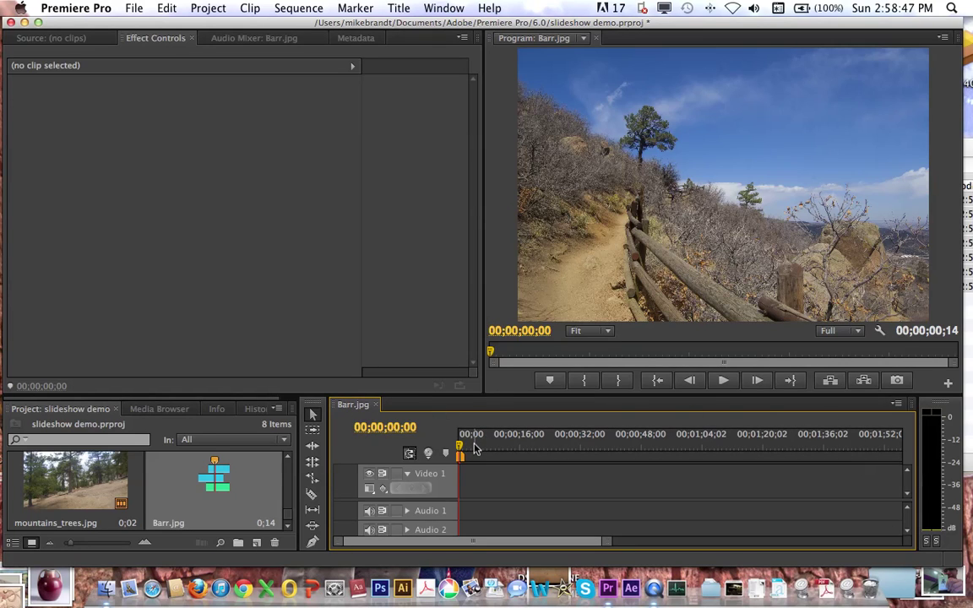
key(=)
key(=)
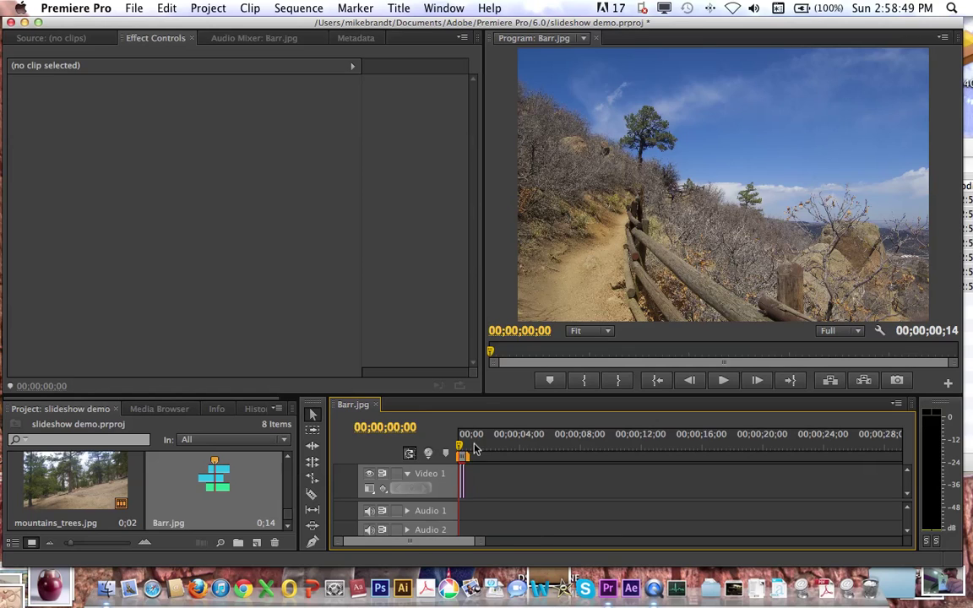
key(=)
key(=)
key(=)
key(=)
key(=)
key(=)
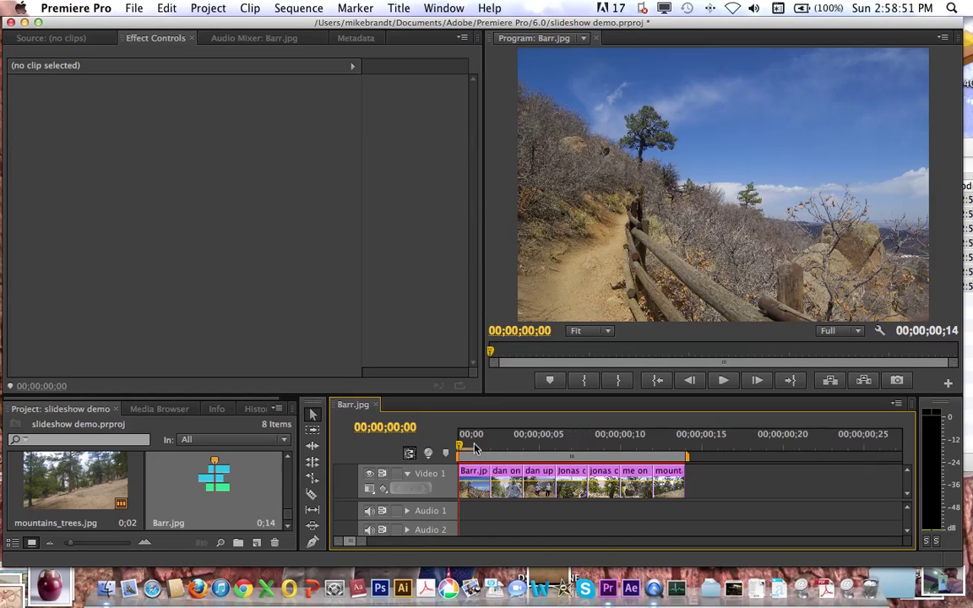
key(minus)
key(minus)
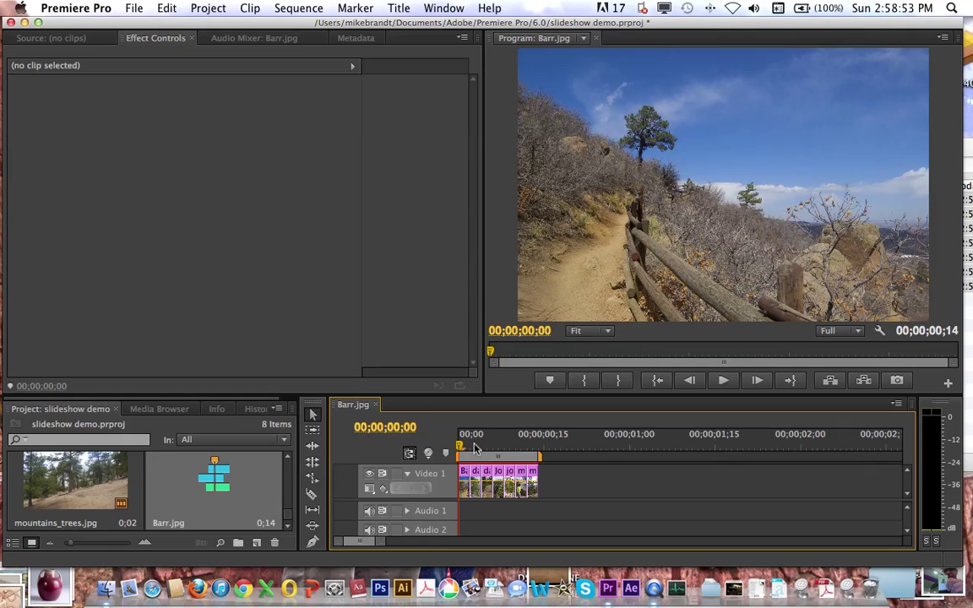
key(=)
key(=)
key(minus)
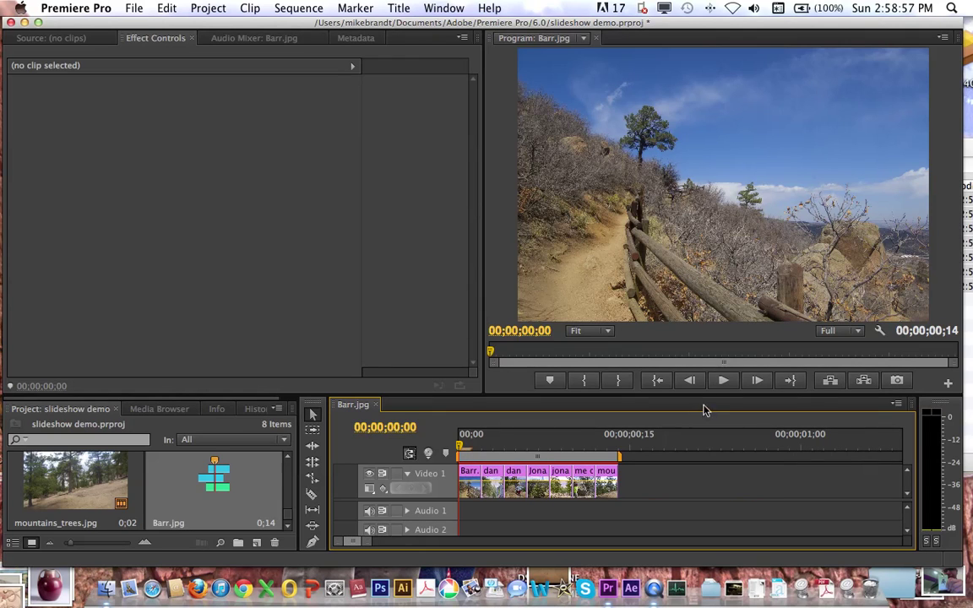
- Play back the sequence to check how fast the pictures follow one another
click(721, 382)
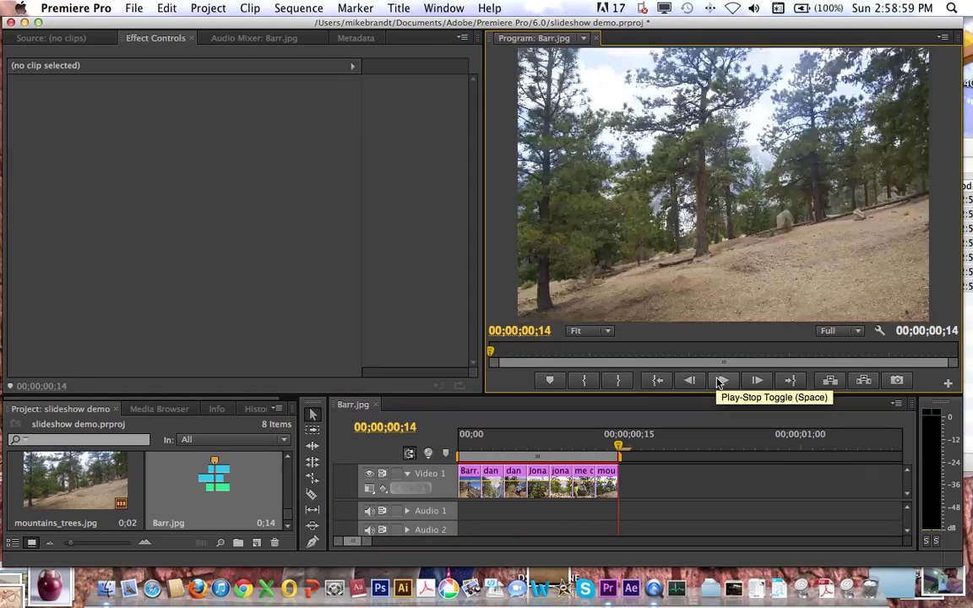
click(720, 382)
click(721, 382)
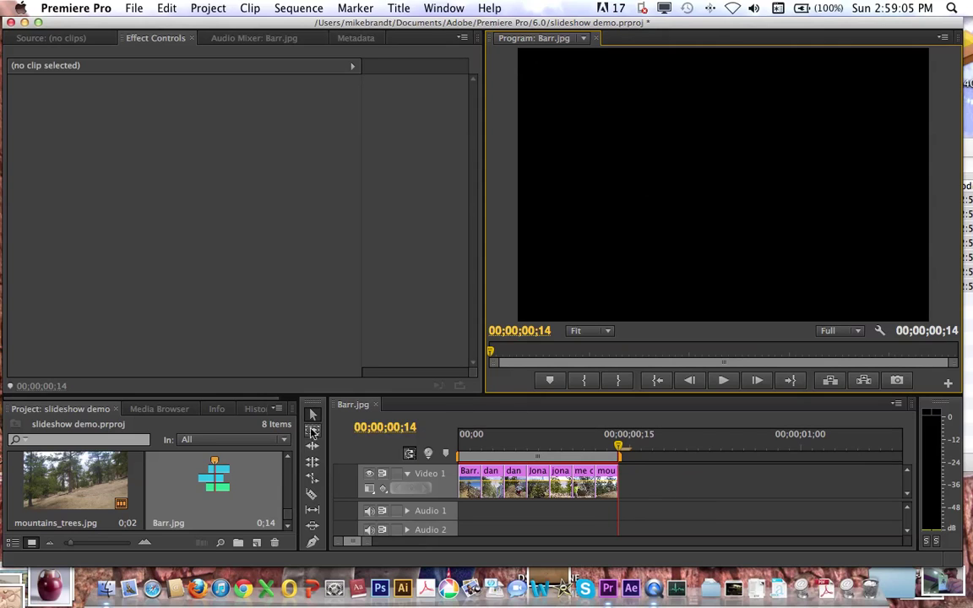
- Extend the end of the mountains_trees.jpg clip on Video 1 to 00;00;03;15
click(622, 476)
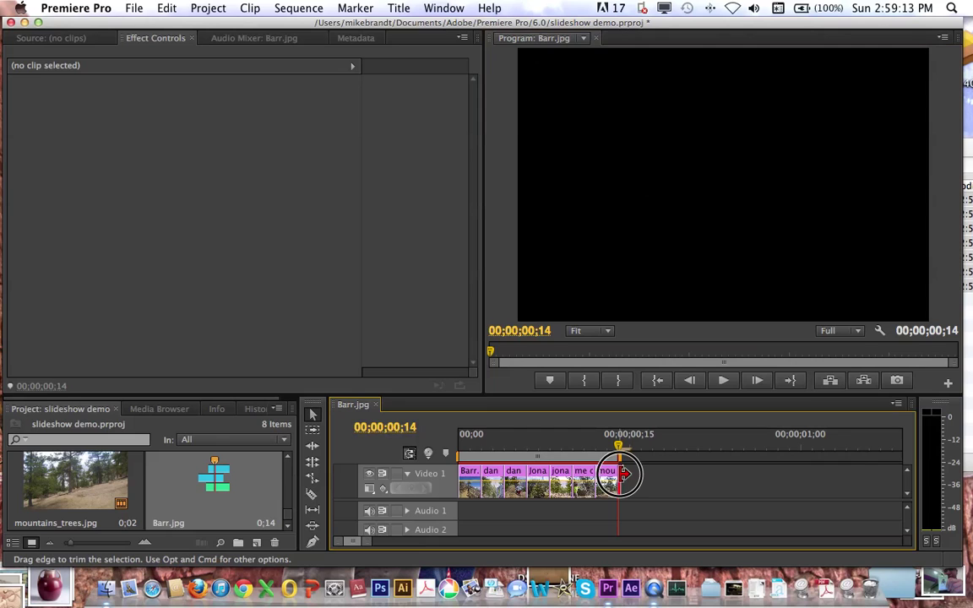
drag(622, 475, 764, 469)
key(minus)
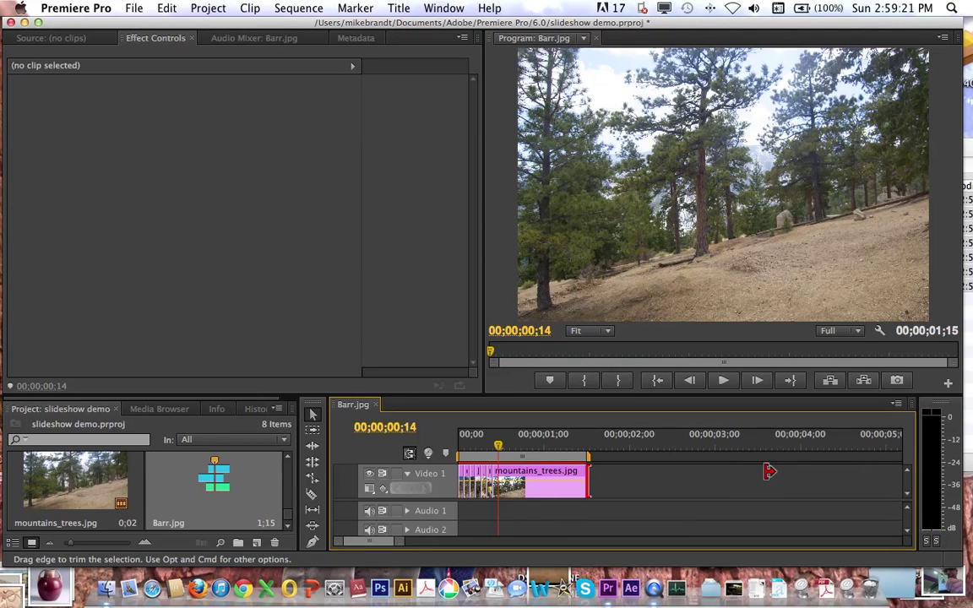
drag(589, 480, 766, 470)
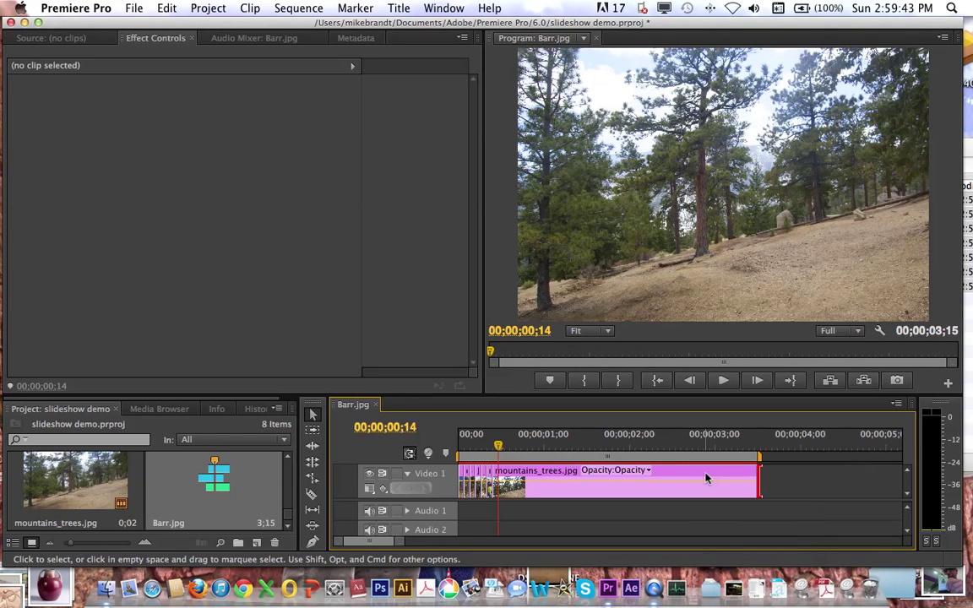
- Play back the sequence to preview the extended mountains_trees.jpg clip
key(space)
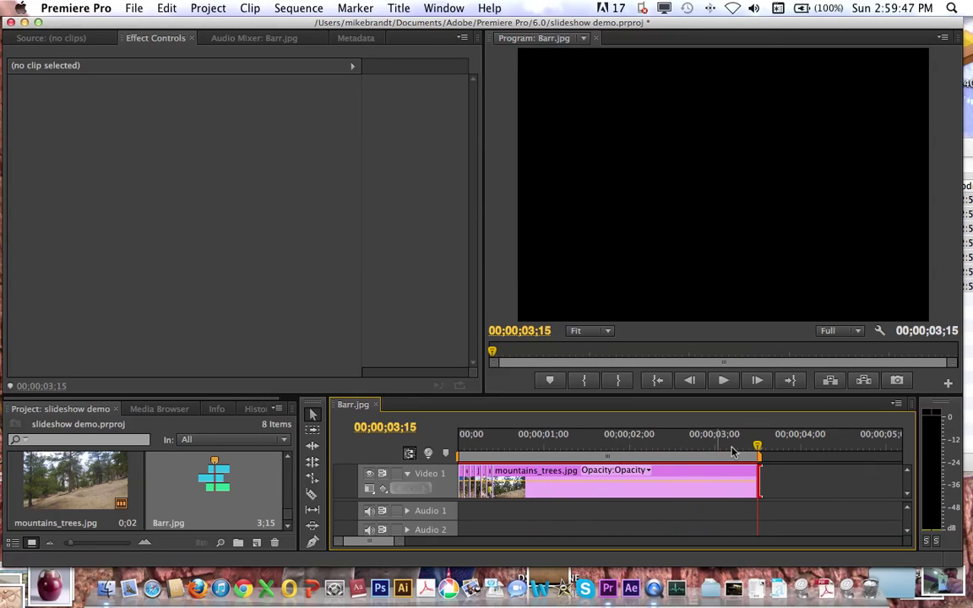
key(space)
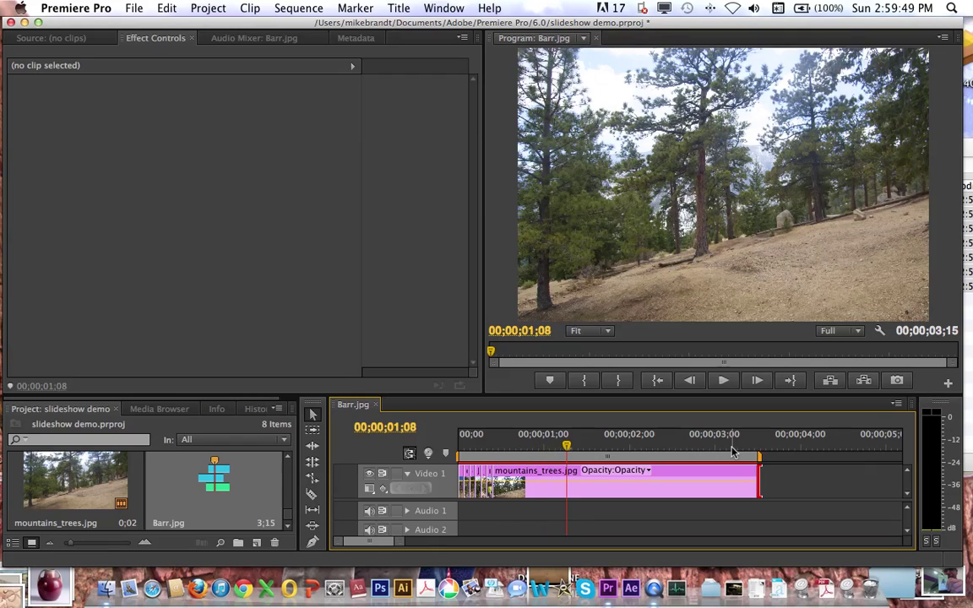
key(space)
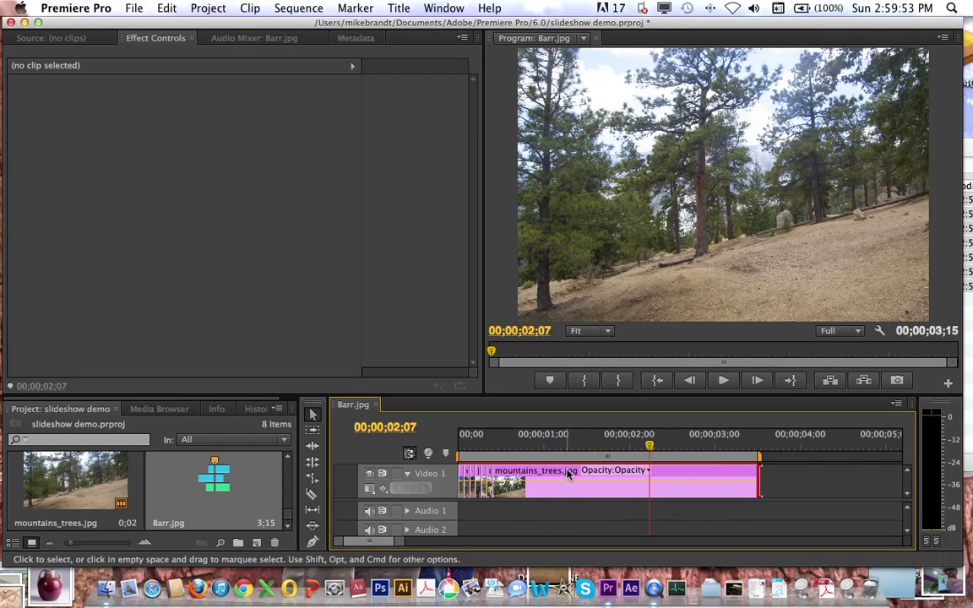
- Move mountains_trees.jpg to end at 00;00;20;08 on Video 1 and line up the three preceding pictures against it, each about 3 seconds long
key(minus)
key(minus)
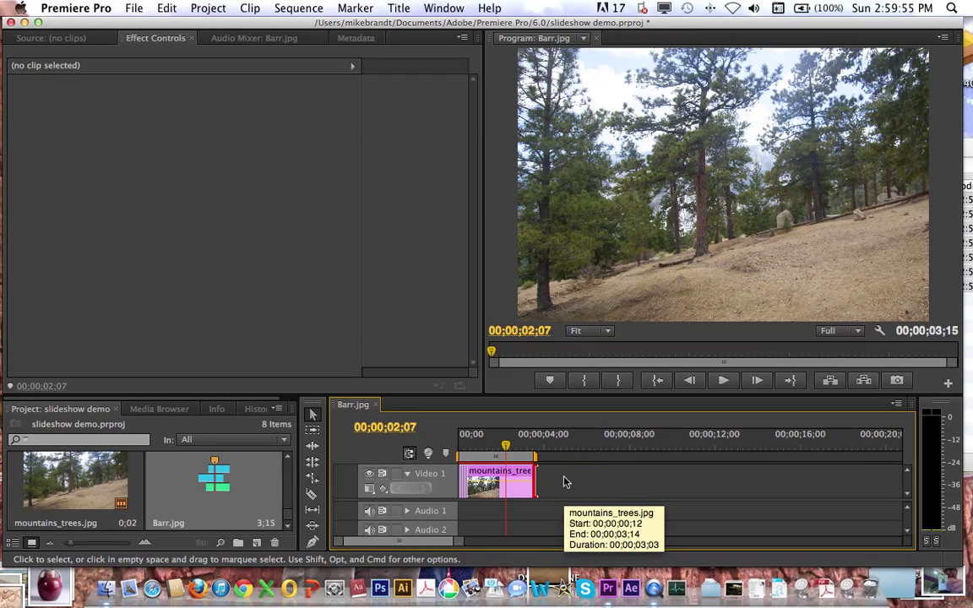
drag(484, 476, 843, 475)
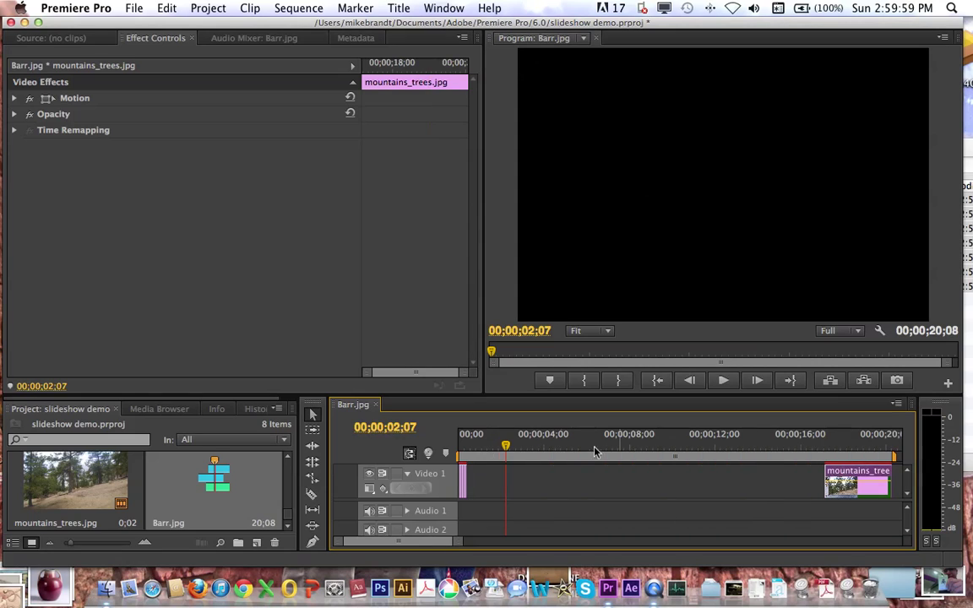
drag(474, 472, 778, 486)
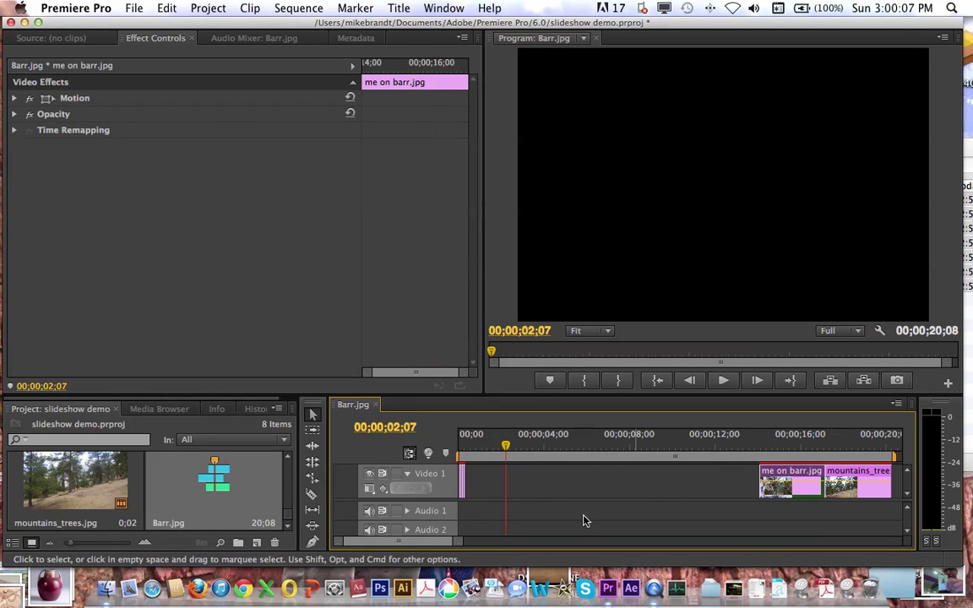
drag(475, 478, 723, 483)
drag(530, 475, 697, 473)
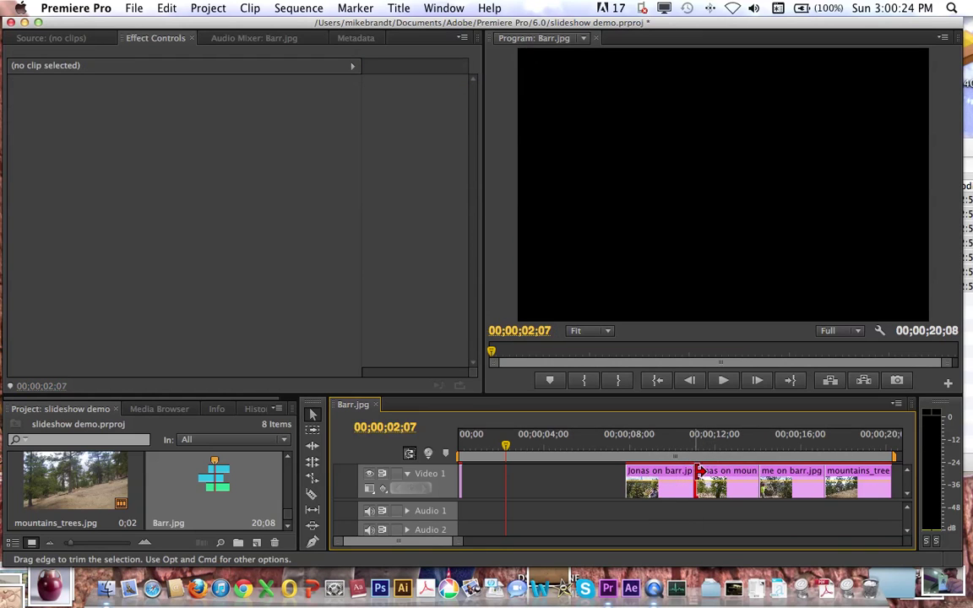
- Extend the second and third pictures on Video 1 to about 4.5 and 3 seconds, filling the gap before the already spaced clips
mouse_move(463, 475)
mouse_down()
mouse_move(590, 467)
mouse_move(594, 477)
mouse_move(463, 482)
mouse_up()
click(478, 483)
click(459, 445)
key(equal)
key(equal)
key(equal)
key(equal)
key(minus)
key(minus)
key(minus)
key(minus)
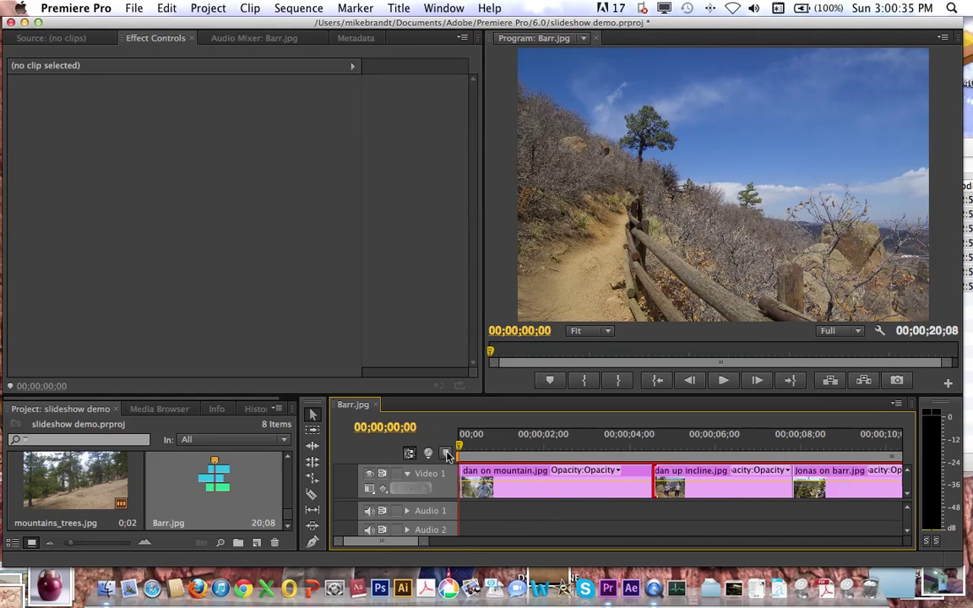
- Shift the clips after Barr.jpg later, extend Barr.jpg to about 3 seconds, and play back the opening of the slideshow
drag(617, 488, 496, 480)
key(space)
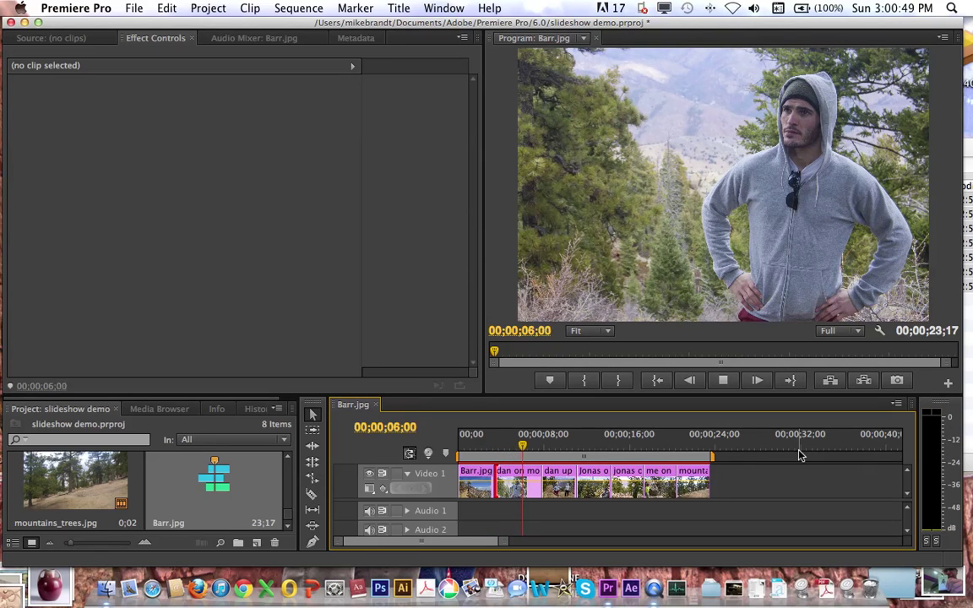
key(space)
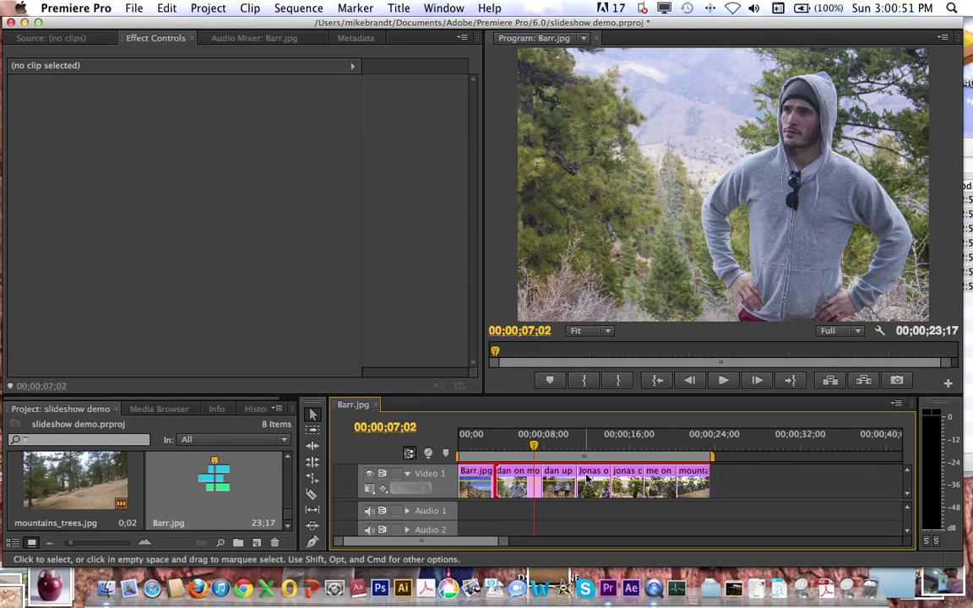
drag(488, 441, 441, 442)
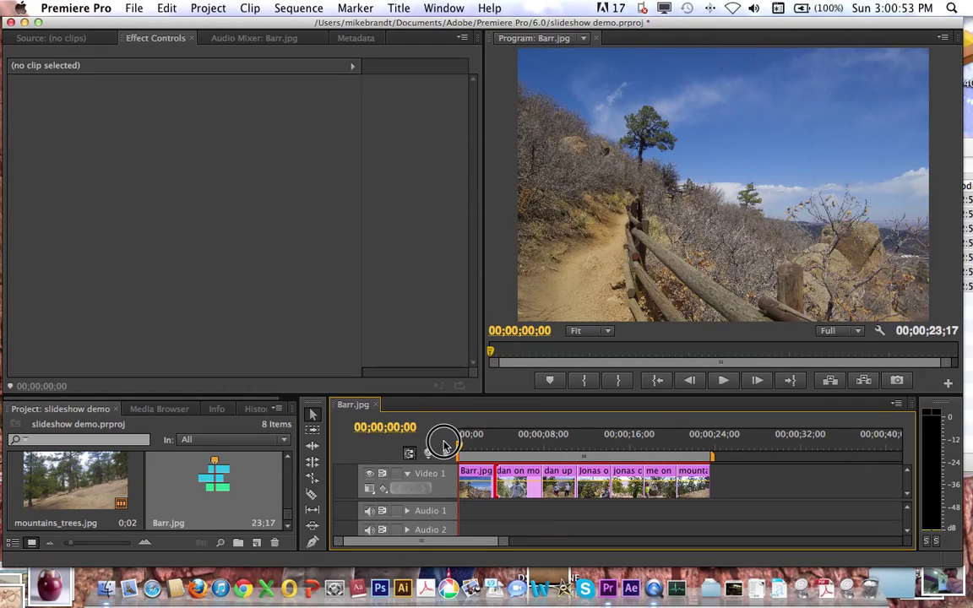
- Create a new default still title named Intro Title with the default video settings
drag(743, 487, 478, 475)
scroll(912, 479, up, 3)
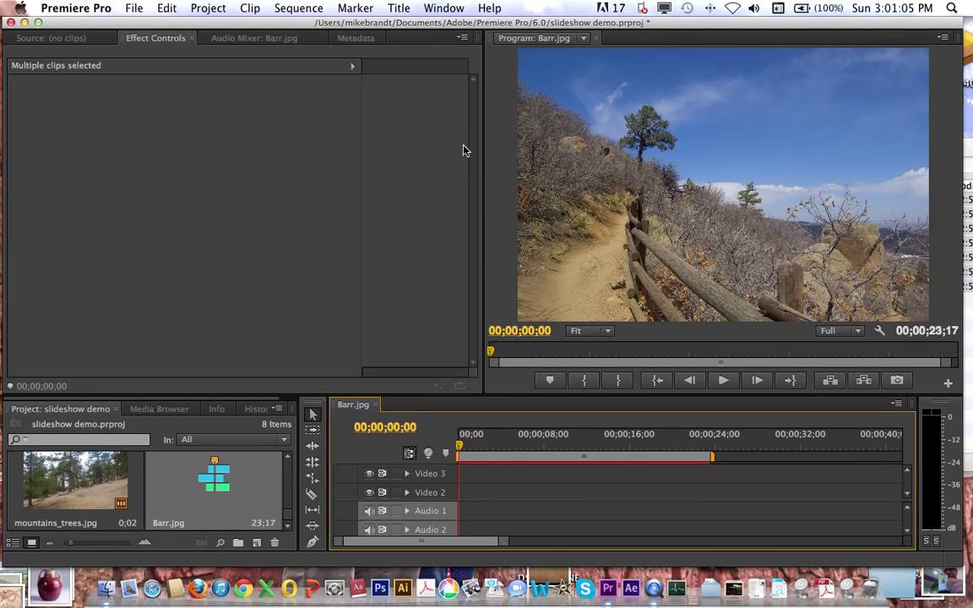
click(400, 9)
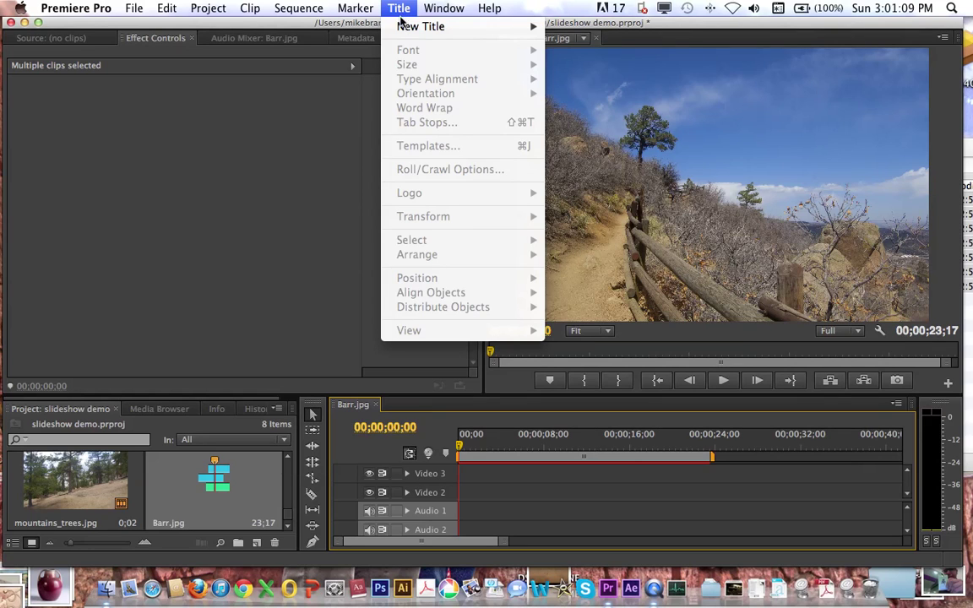
mouse_move(404, 32)
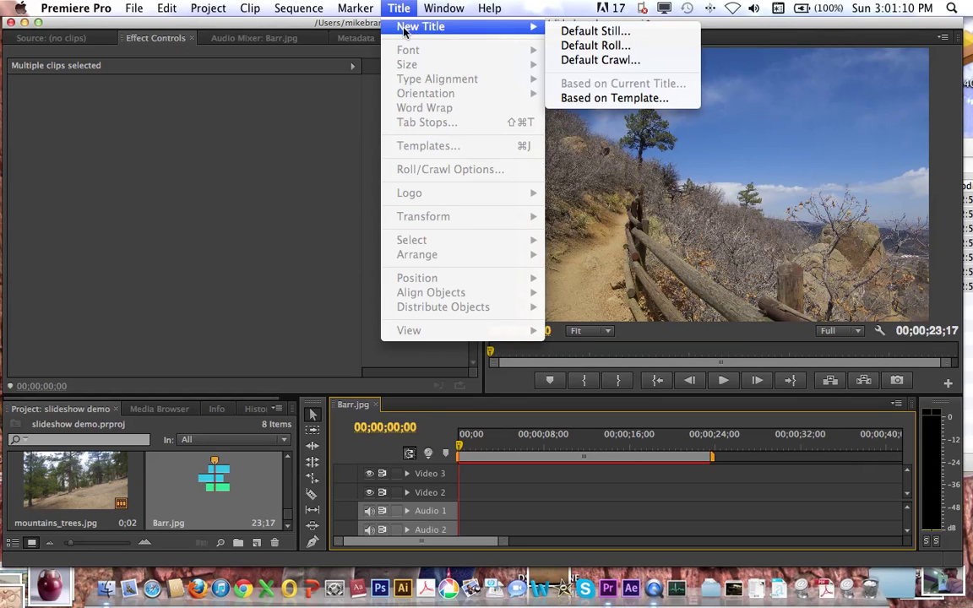
click(559, 32)
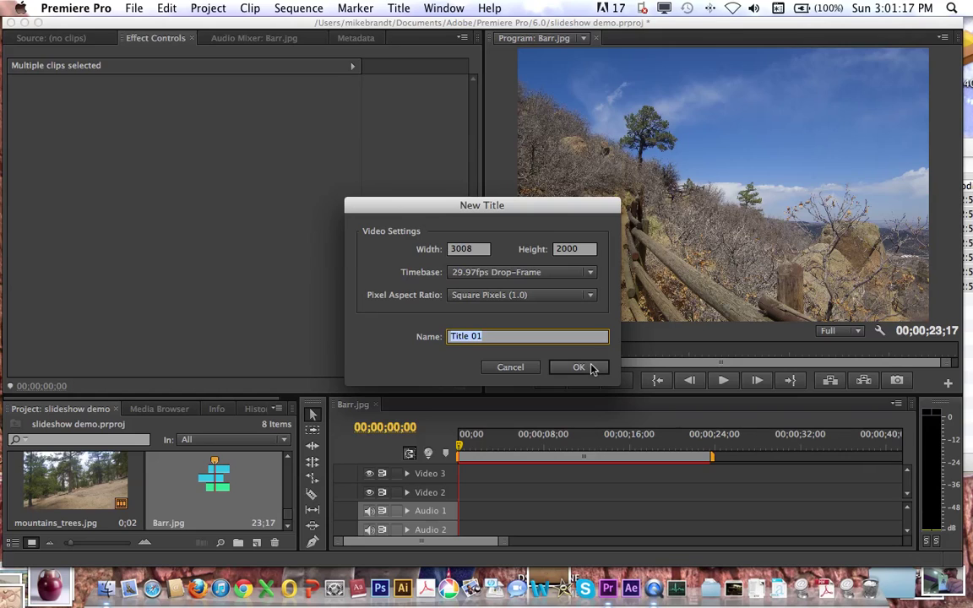
text(Intro)
key(Return)
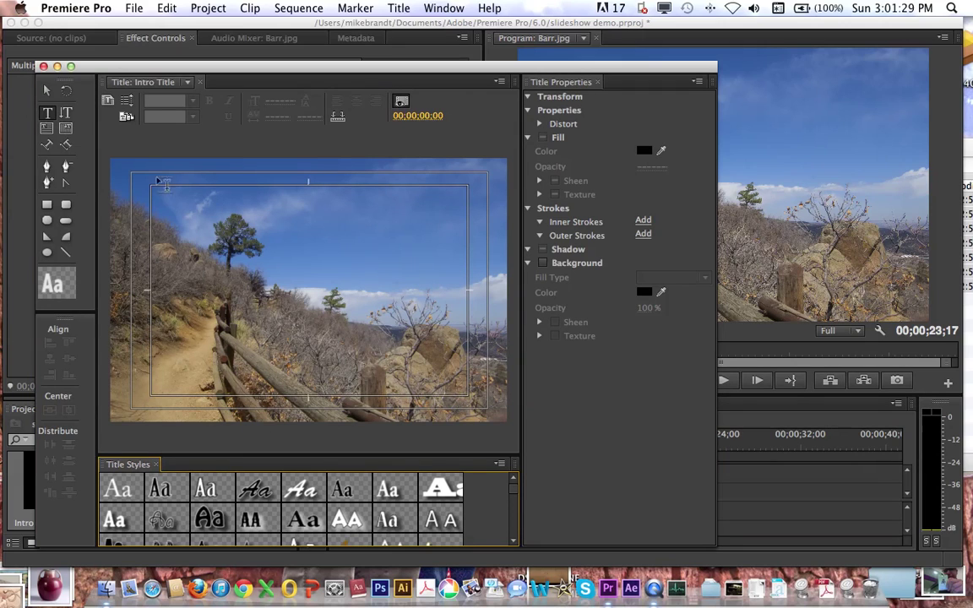
- Add a text box filling the title-safe area reading "Incline Becomes Legal in Manitou Springs", with font size 336 and centered alignment
drag(155, 188, 468, 394)
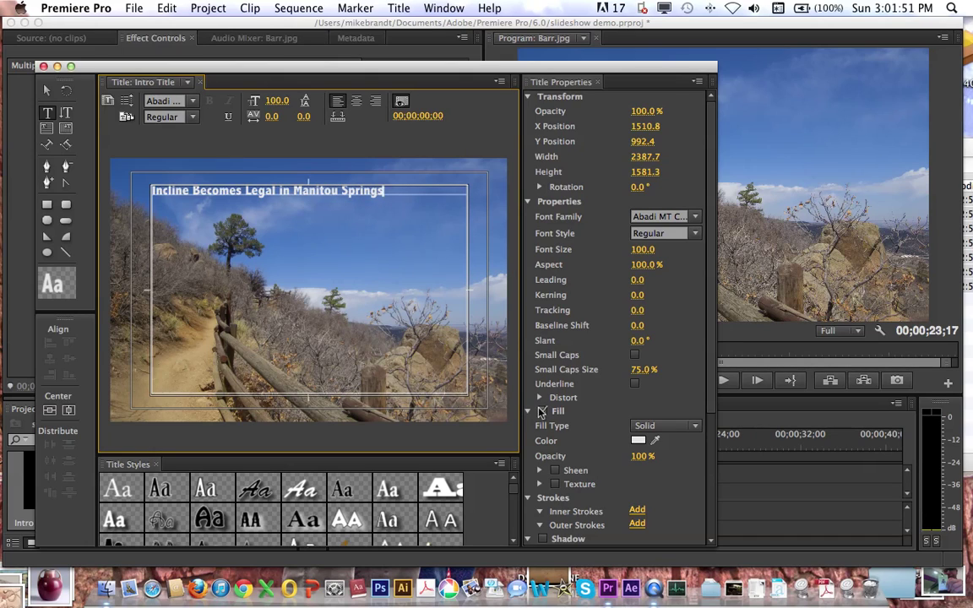
drag(388, 190, 179, 169)
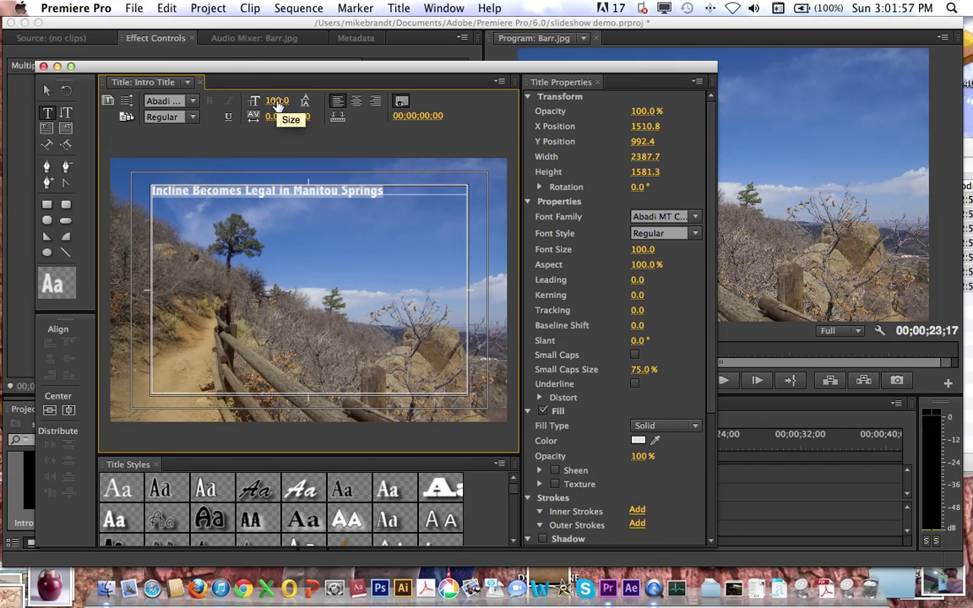
drag(277, 100, 311, 100)
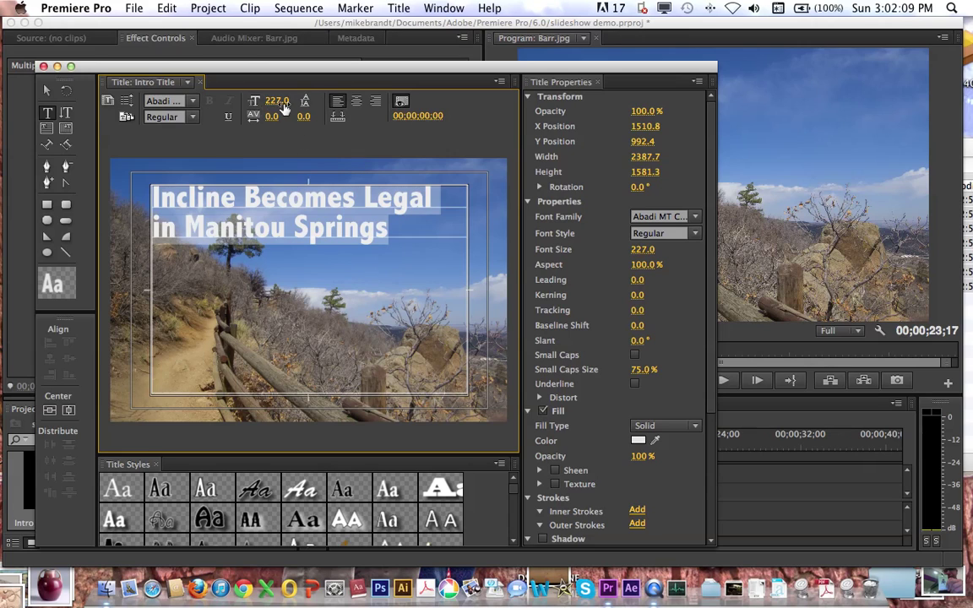
drag(252, 100, 336, 100)
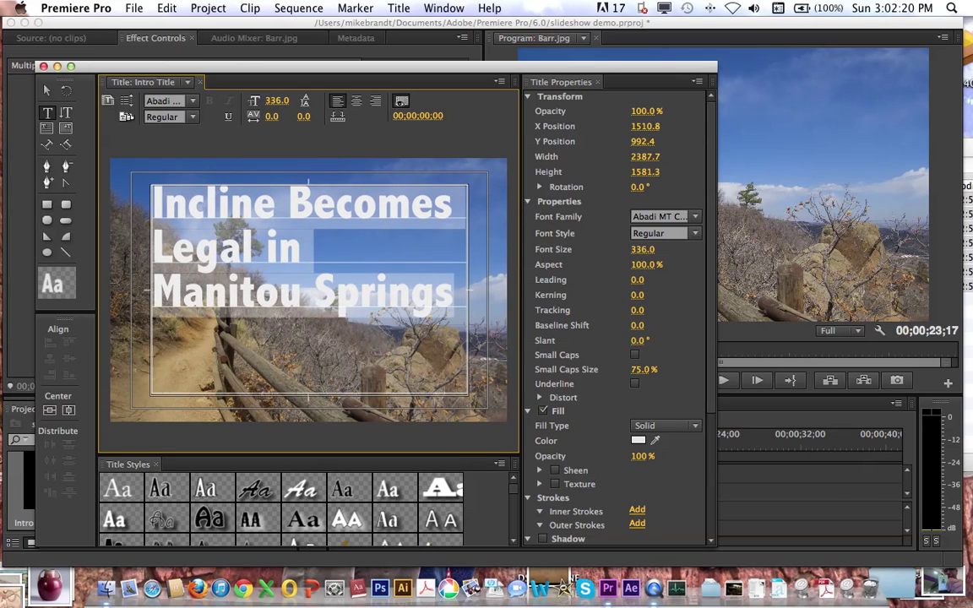
click(357, 100)
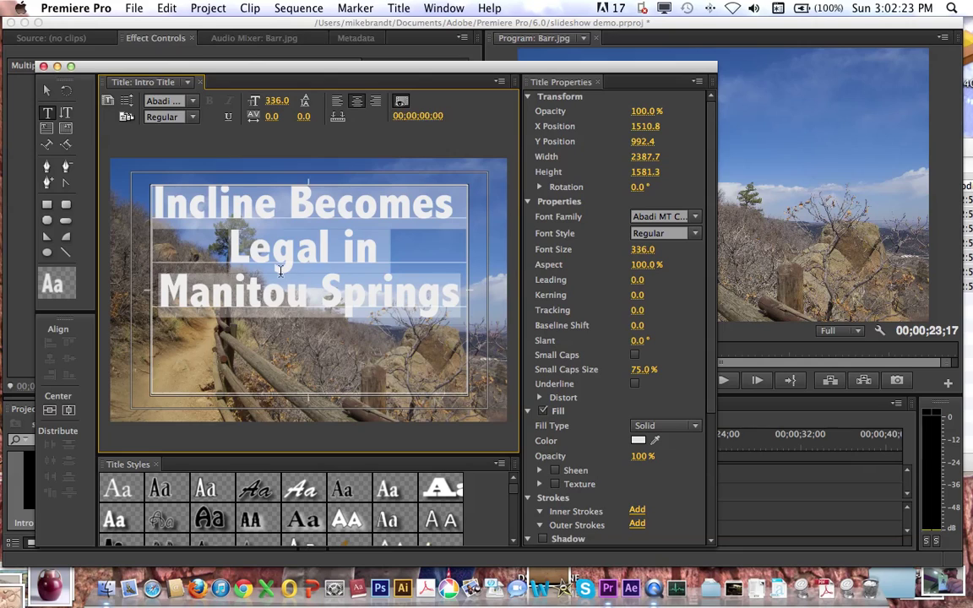
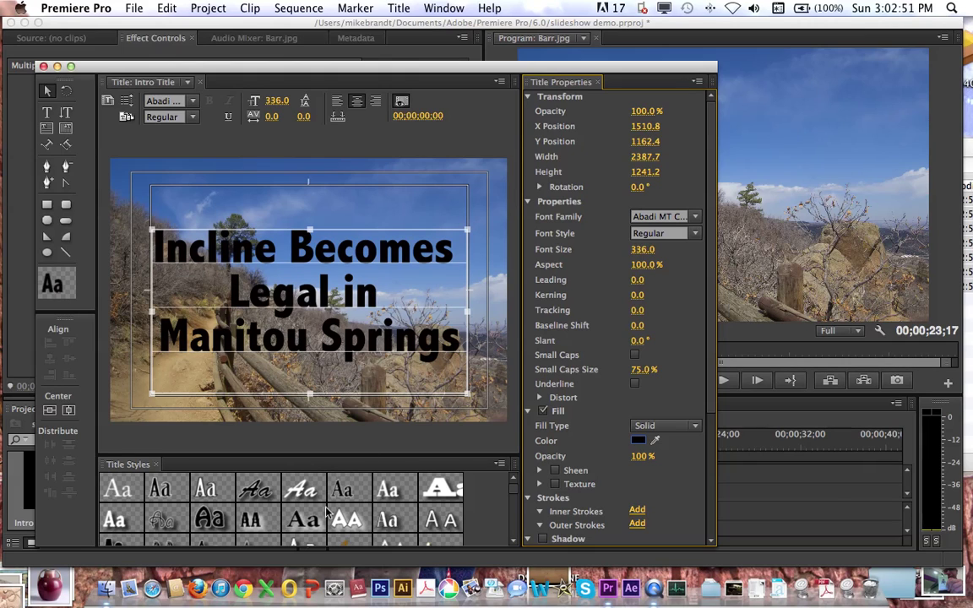
- Try several title styles on the text, including Lithos Pro White 94, Birch Black 80 and the slanted gold Hobo Std style
click(251, 521)
click(313, 517)
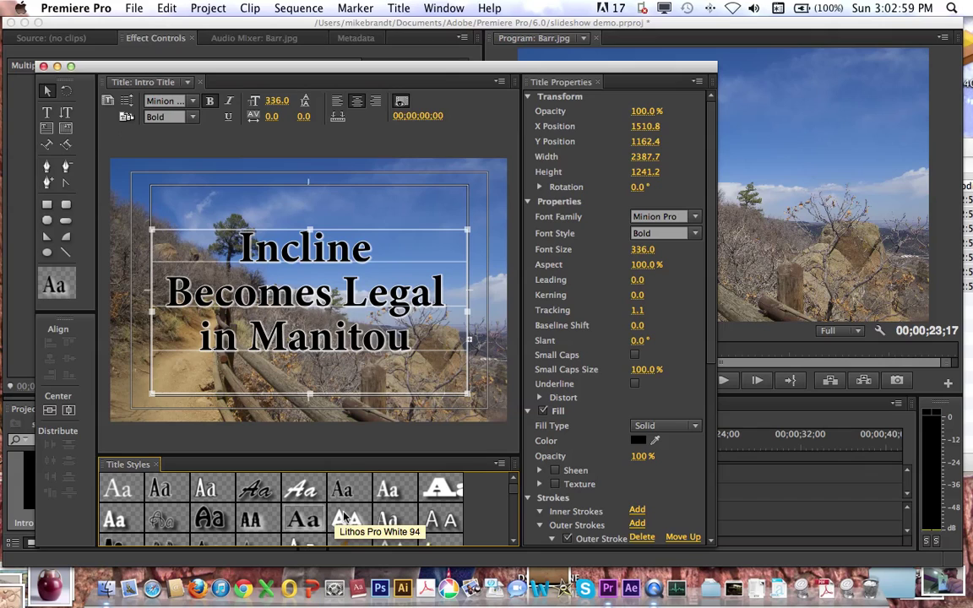
click(345, 517)
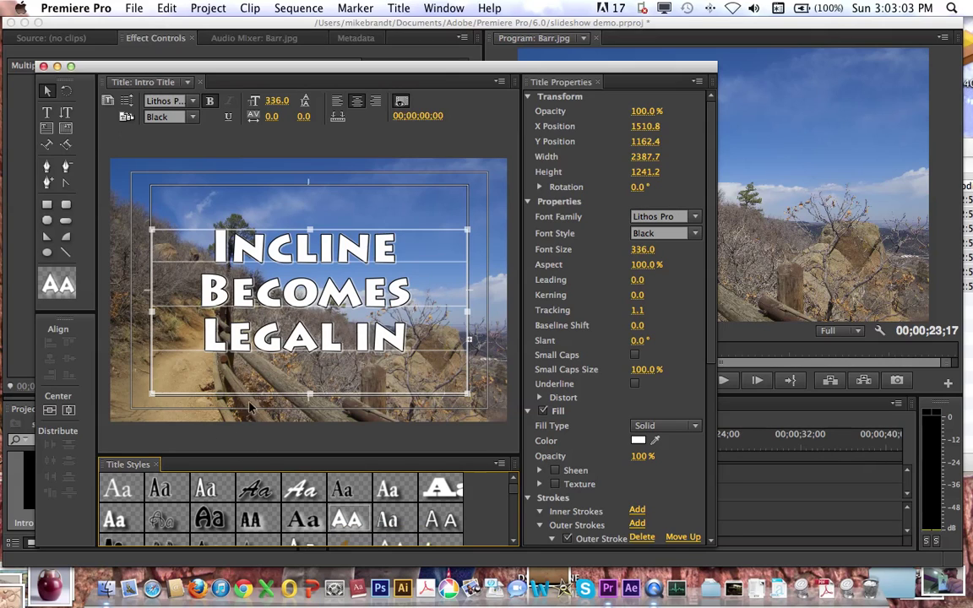
click(161, 489)
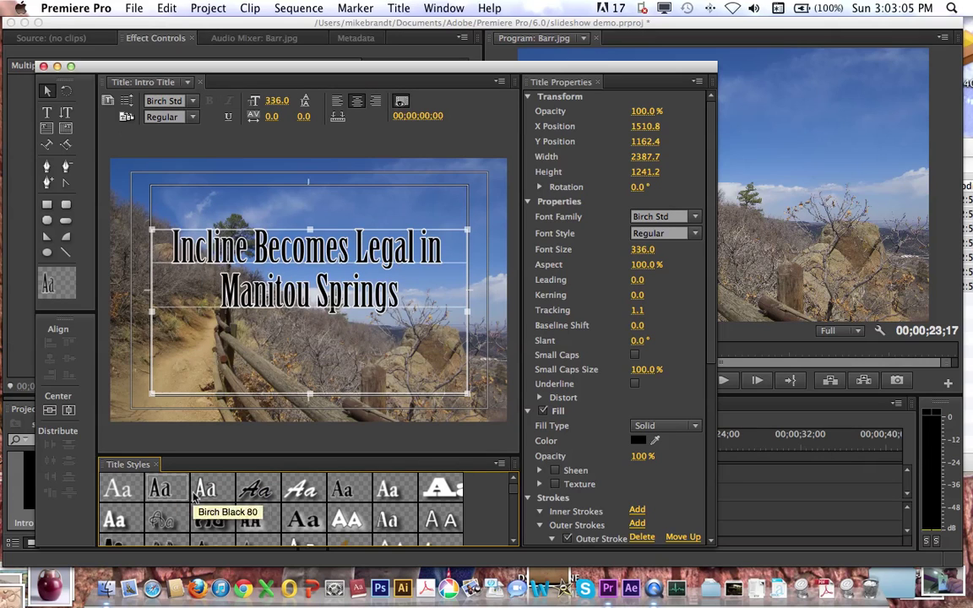
scroll(507, 507, down, 3)
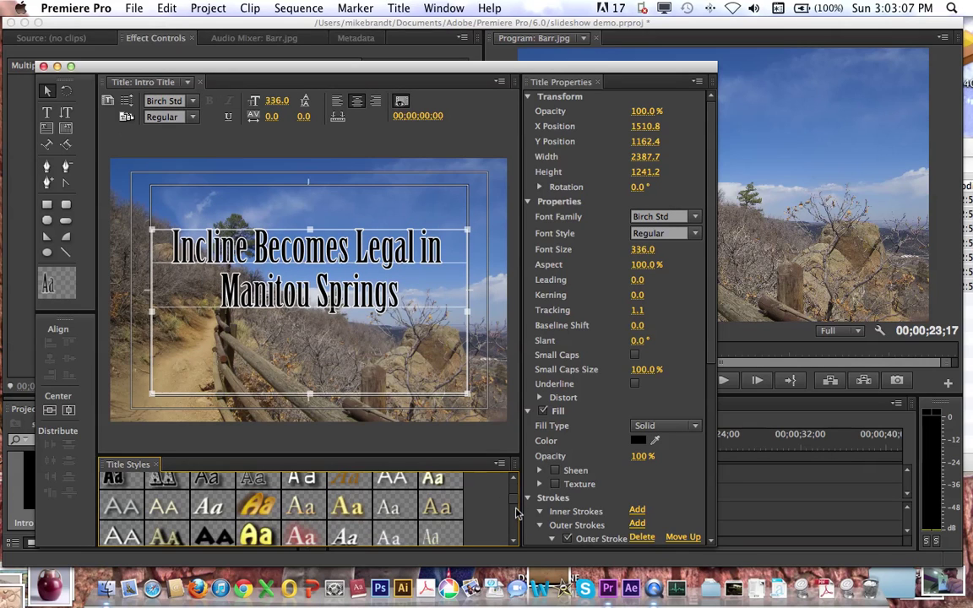
scroll(316, 537, down, 1)
click(301, 533)
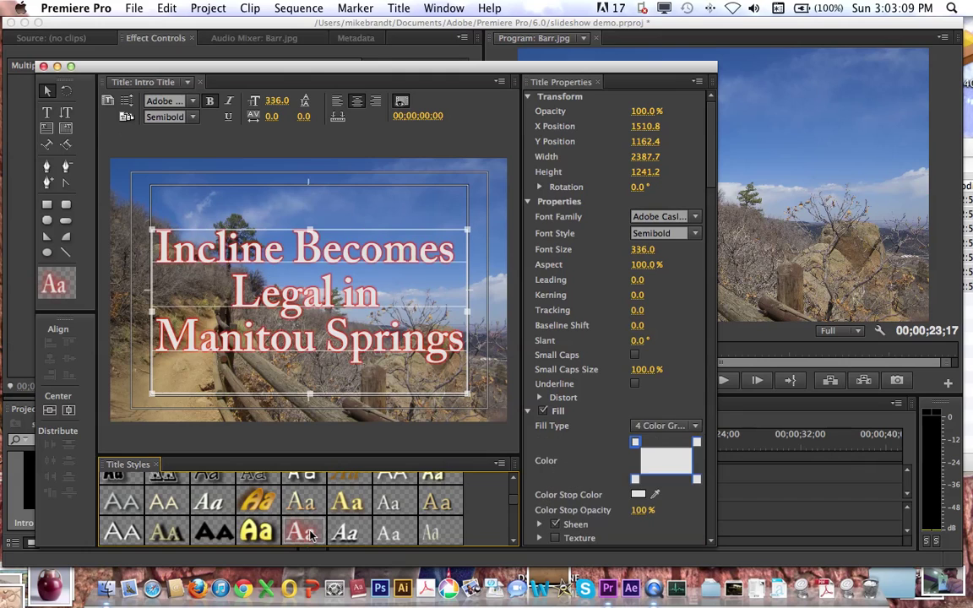
click(257, 504)
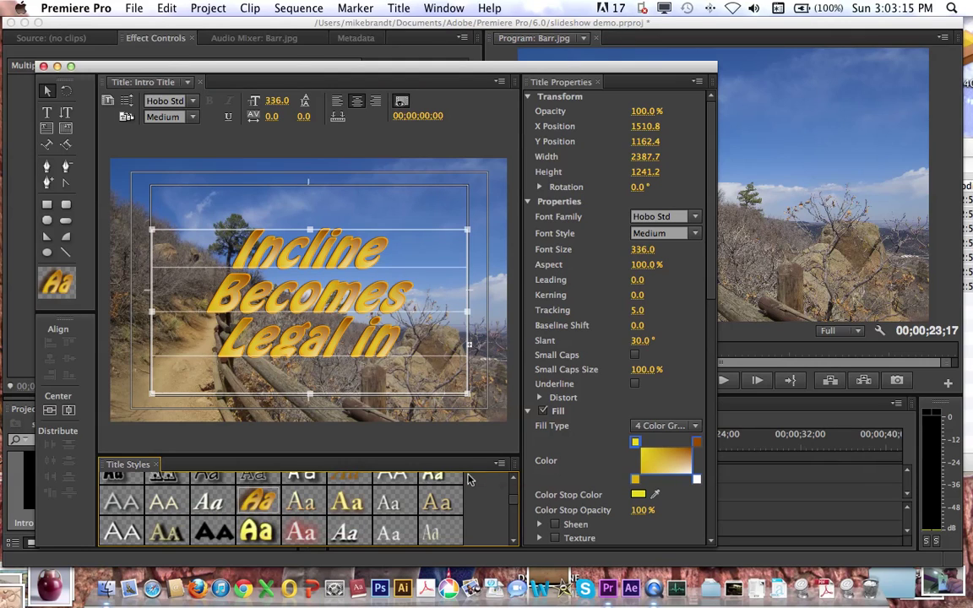
scroll(511, 490, up, 4)
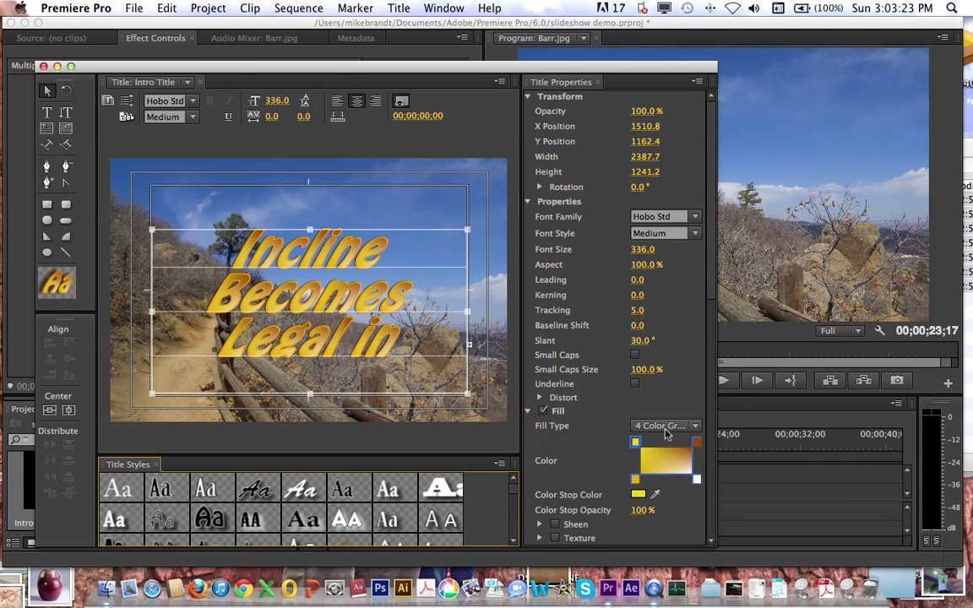
- Turn off the title text's fill and change its font to Abadi MT in the Regular style
click(545, 412)
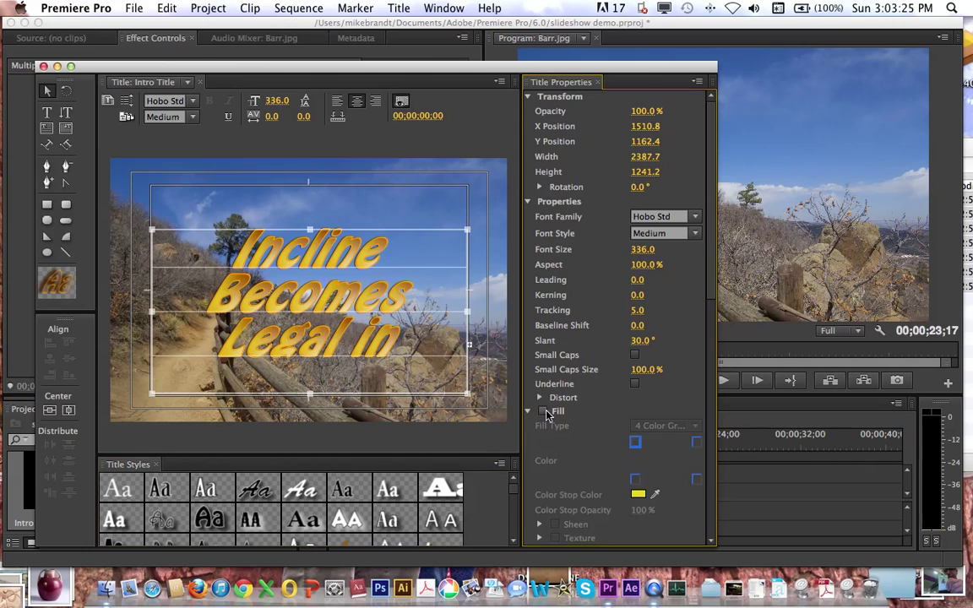
click(168, 102)
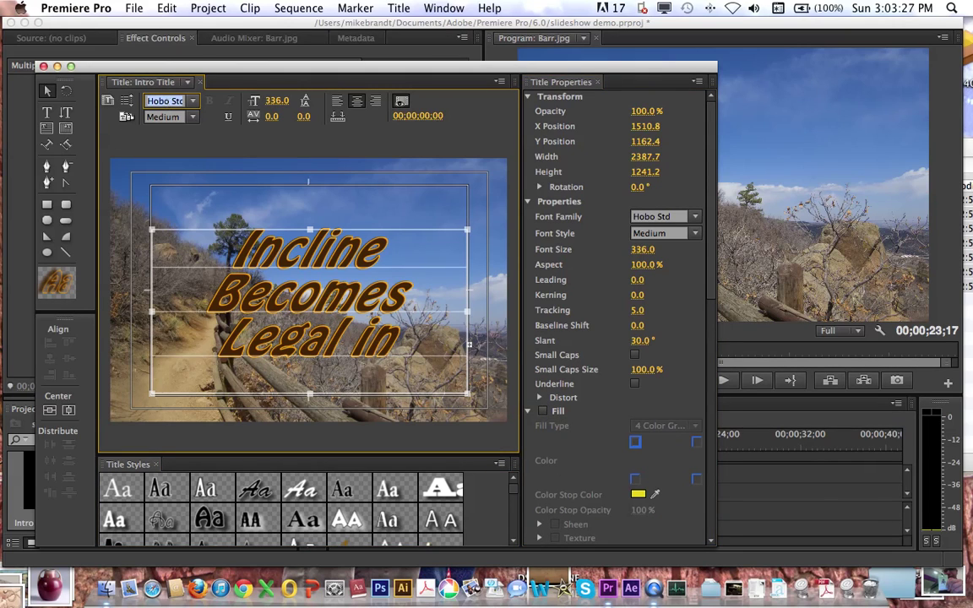
text(Abadi M)
click(212, 129)
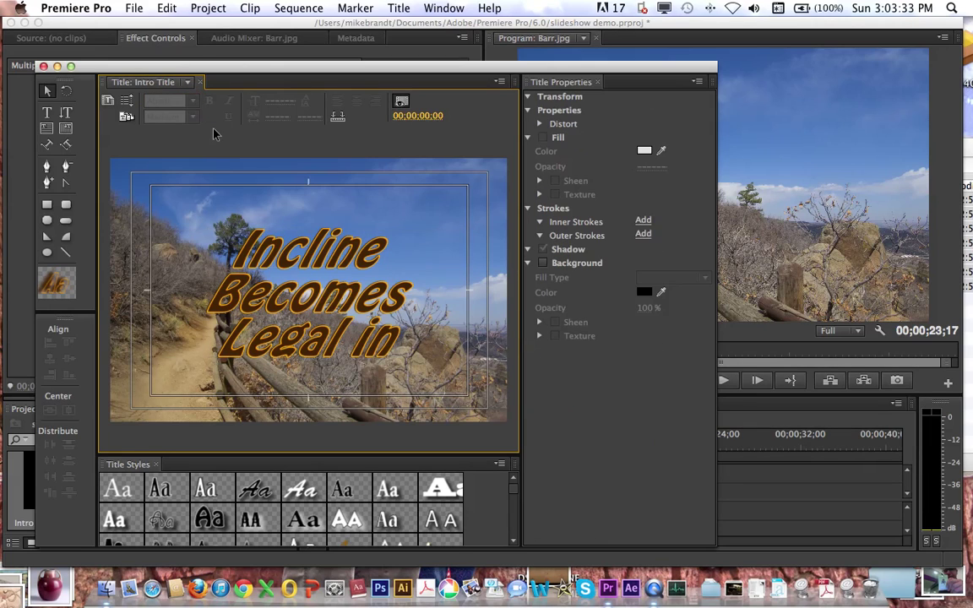
double_click(295, 271)
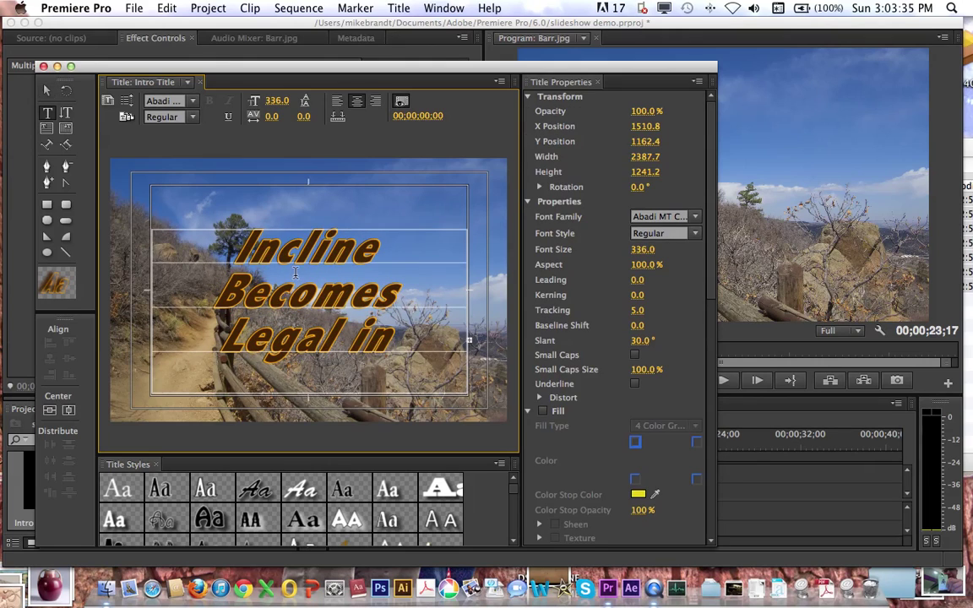
click(189, 118)
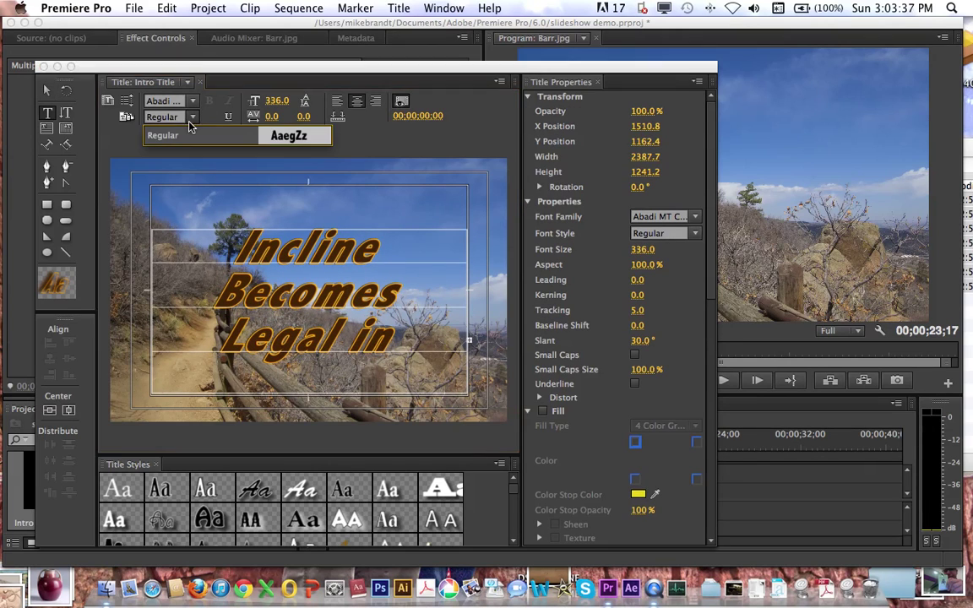
click(191, 137)
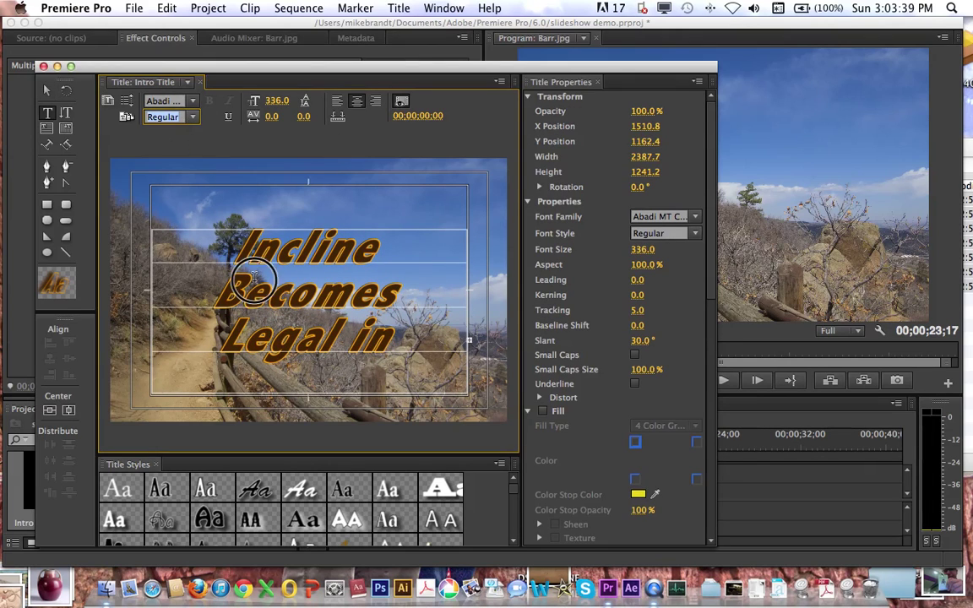
- Select all of the title text and apply the plain white Adobe Caslon Regular title style
key(super+a)
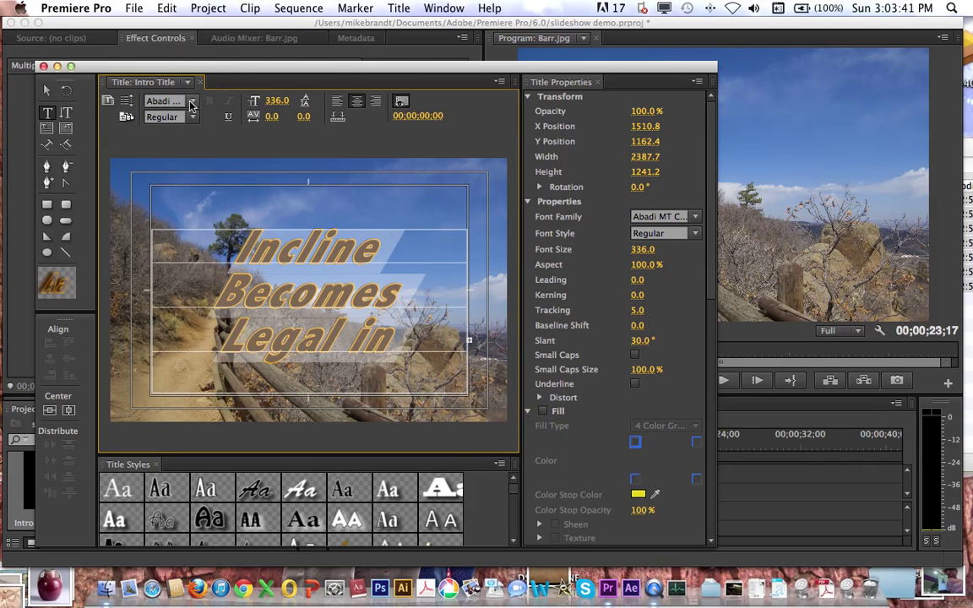
click(191, 103)
click(191, 103)
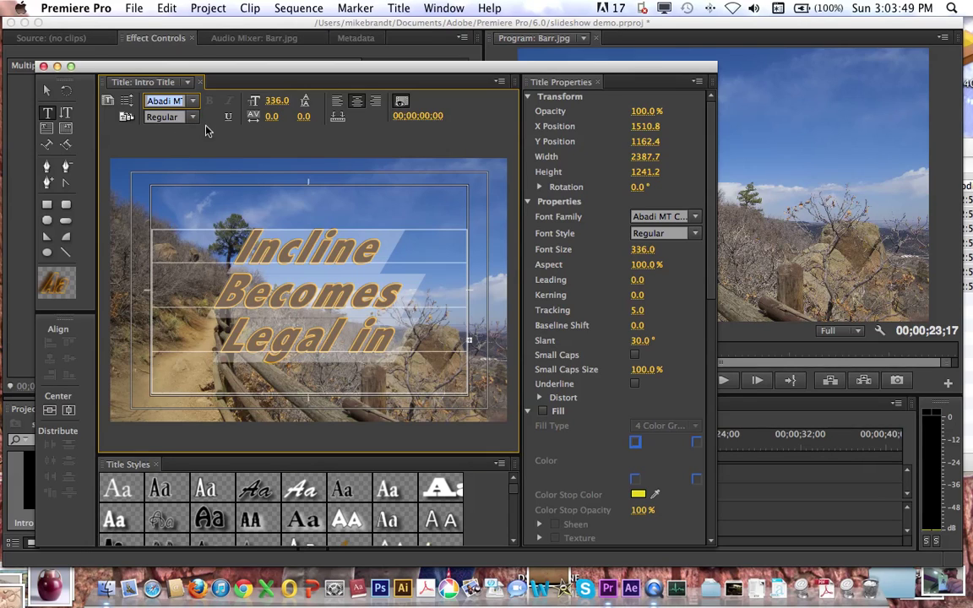
click(133, 494)
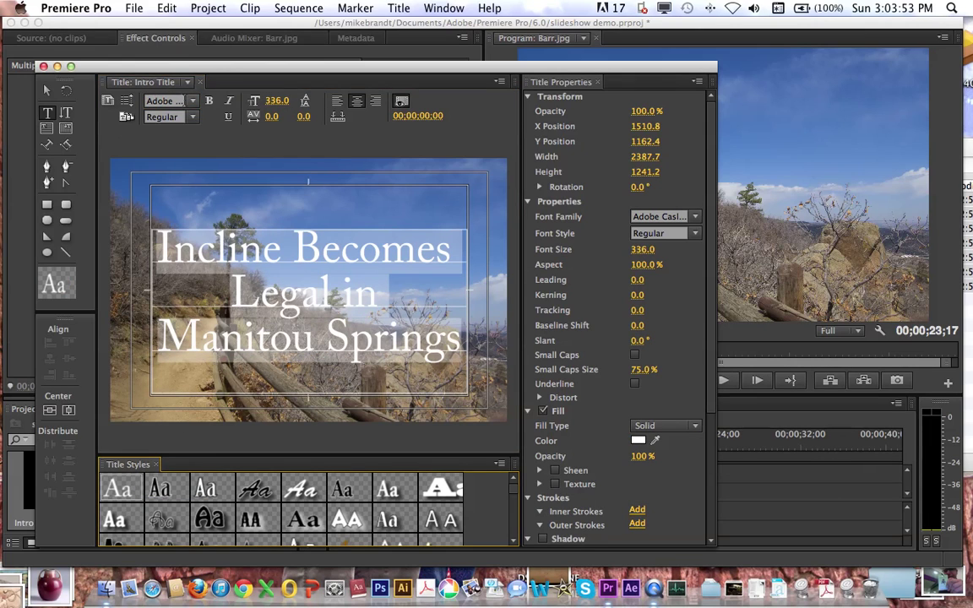
- Change the title text's font to Abadi MT and close the title editor
click(191, 103)
click(182, 61)
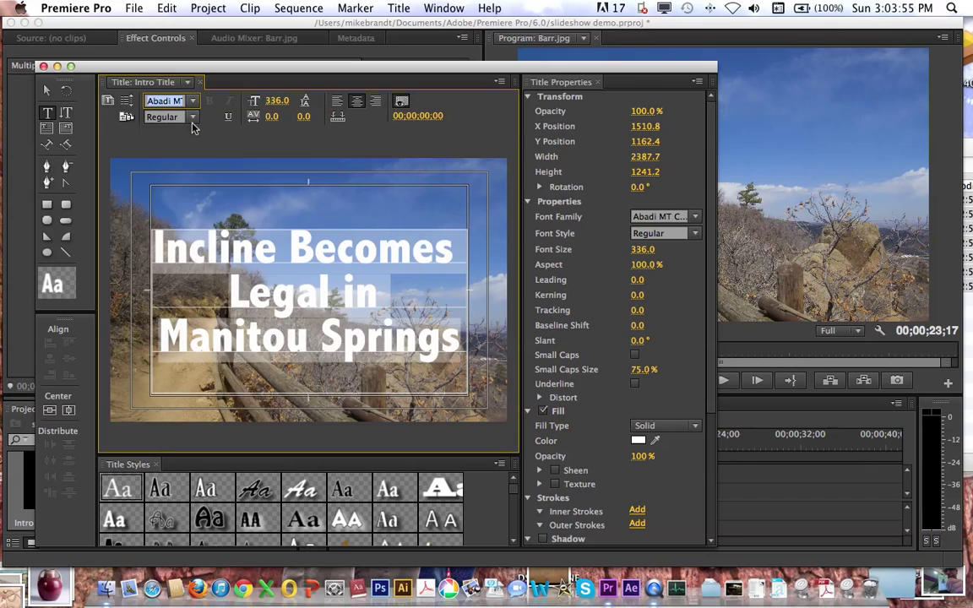
click(512, 306)
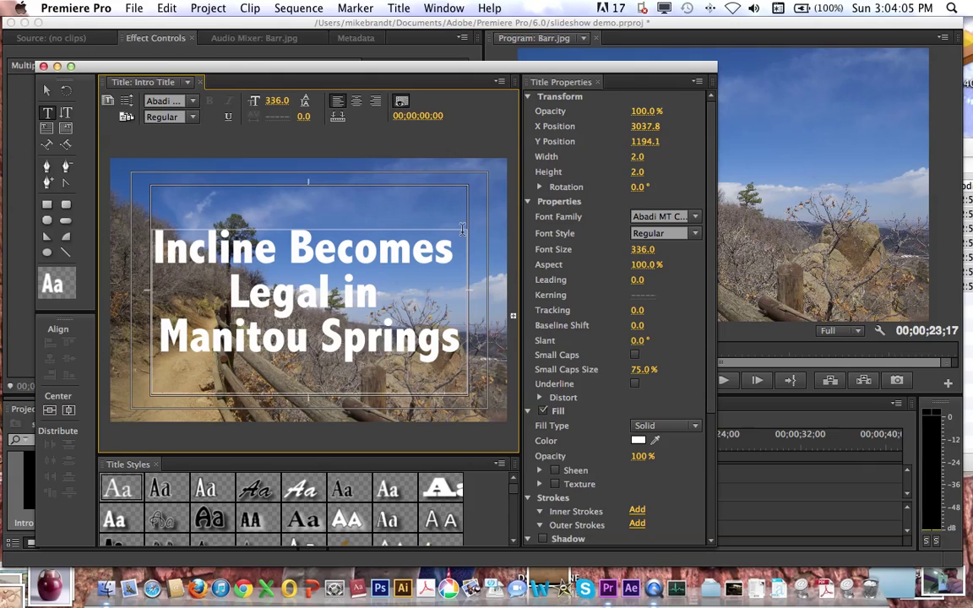
click(43, 67)
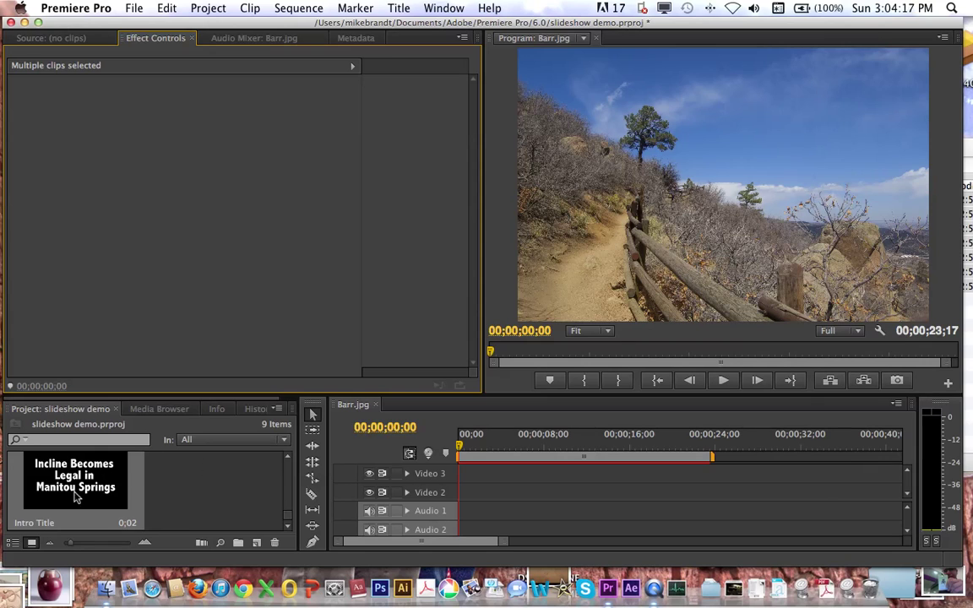
- Place the Intro Title clip on Video 2 at the start of the sequence
scroll(286, 504, down, 5)
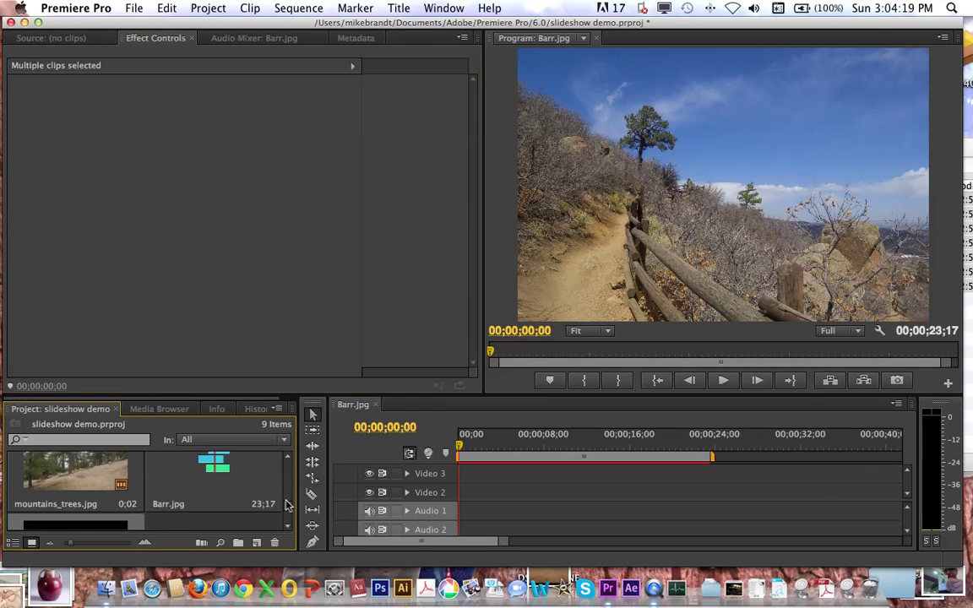
scroll(286, 499, up, 5)
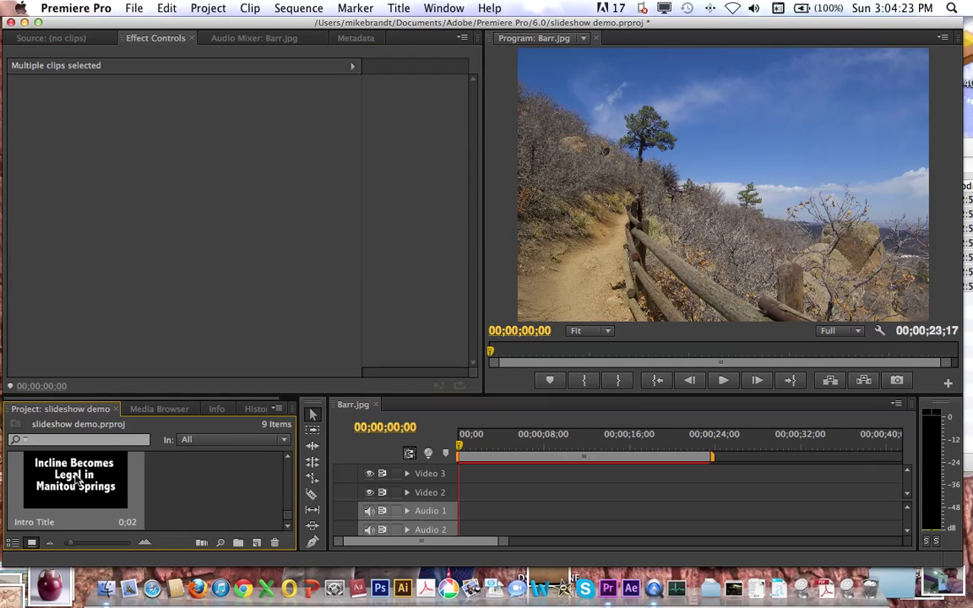
drag(77, 480, 465, 487)
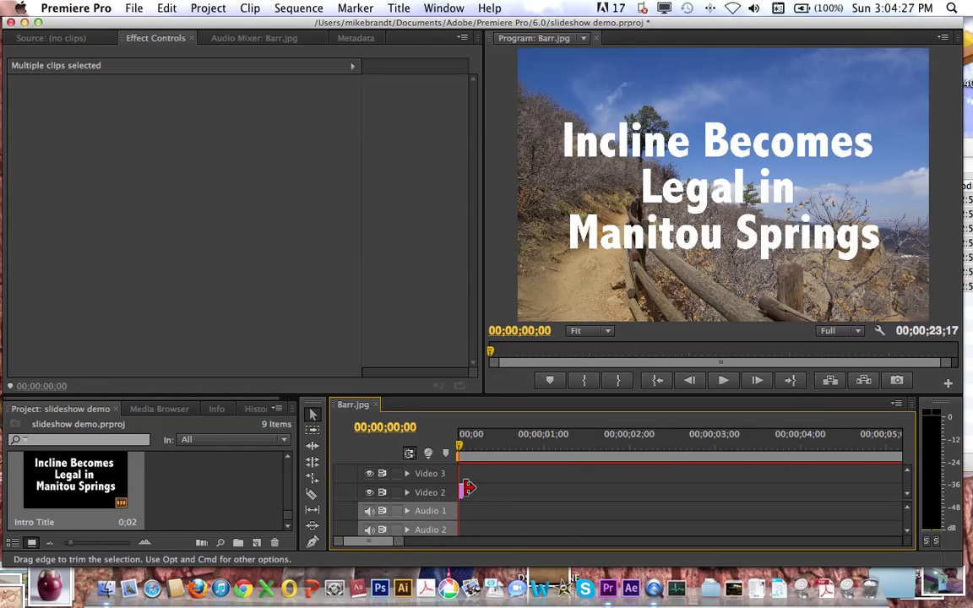
- Extend the end of the Intro Title clip on Video 2 to about 2 seconds
key(=)
click(486, 445)
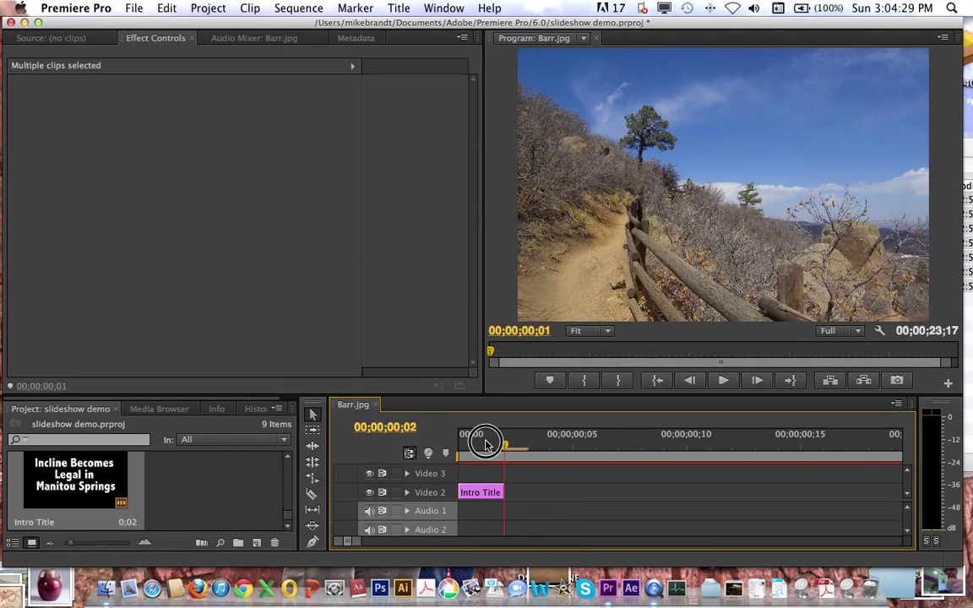
drag(485, 445, 456, 446)
drag(502, 491, 691, 494)
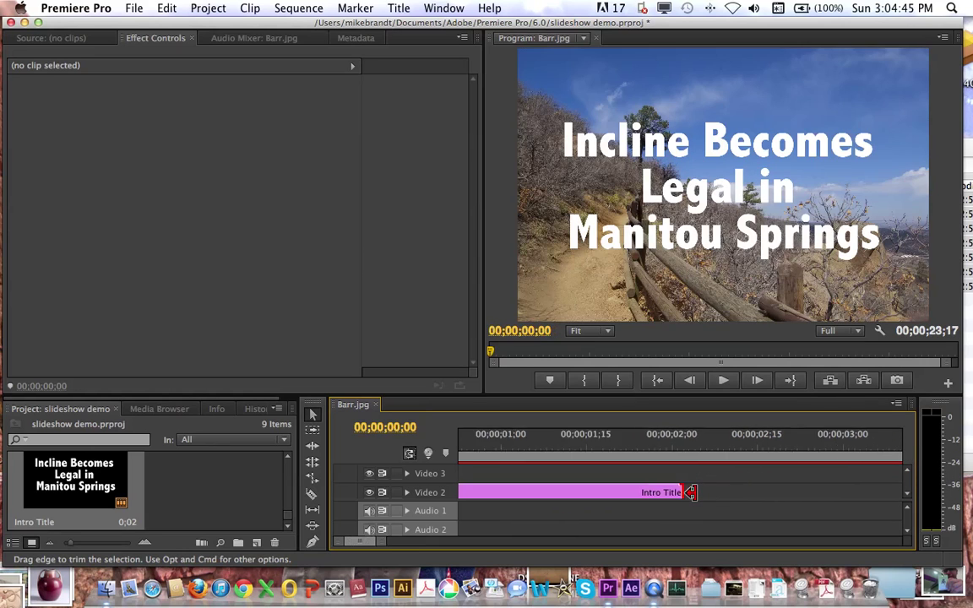
key(backslash)
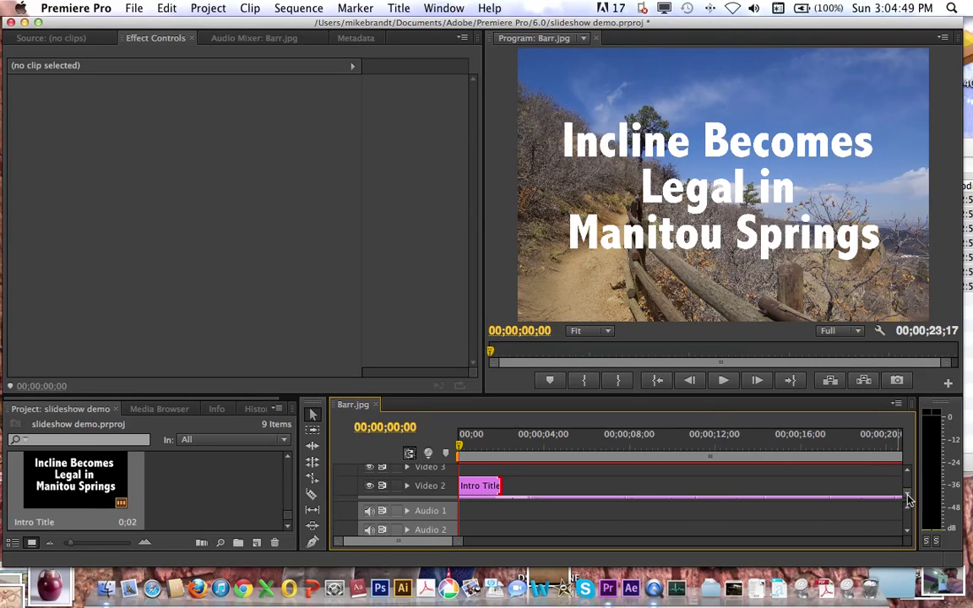
- Select all the picture clips on Video 1 and shift them together so they start where the Intro Title ends
scroll(908, 499, down, 1)
click(477, 492)
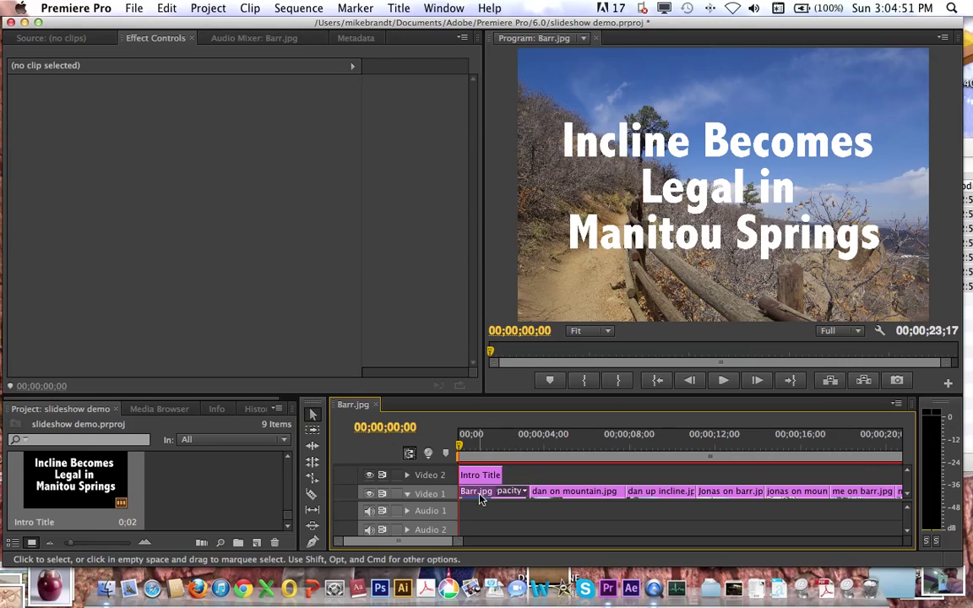
click(476, 478)
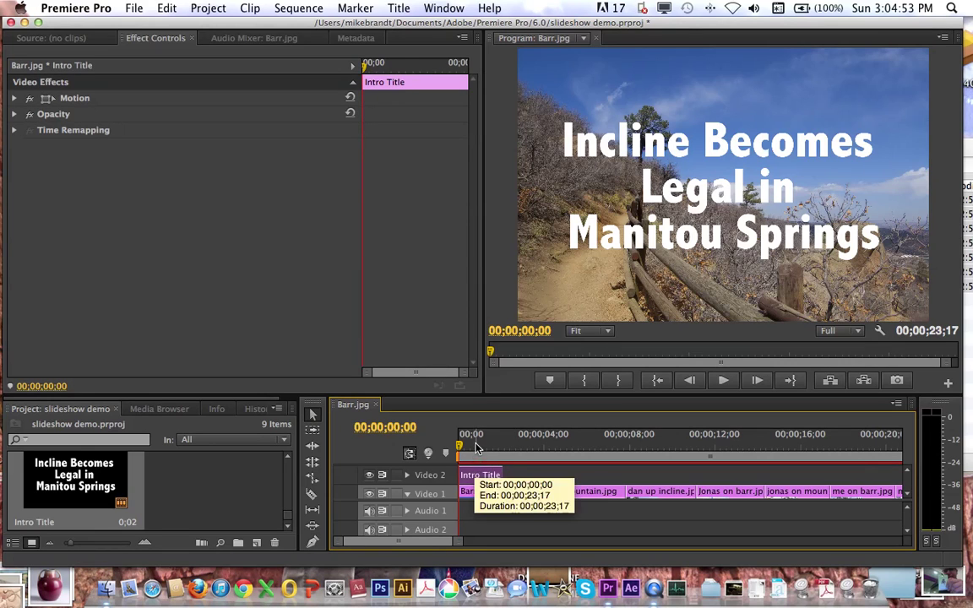
drag(472, 440, 418, 439)
key(minus)
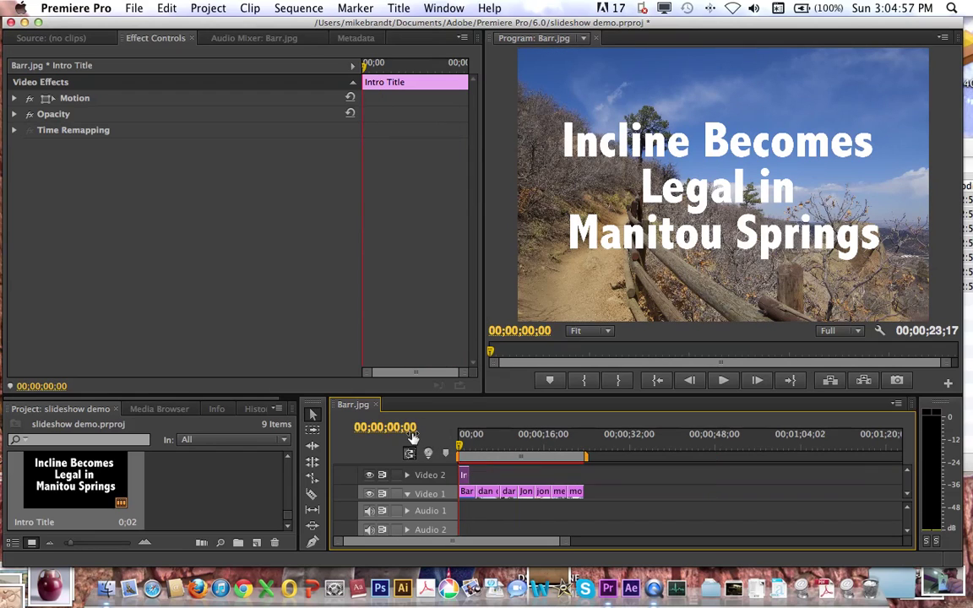
drag(605, 479, 474, 501)
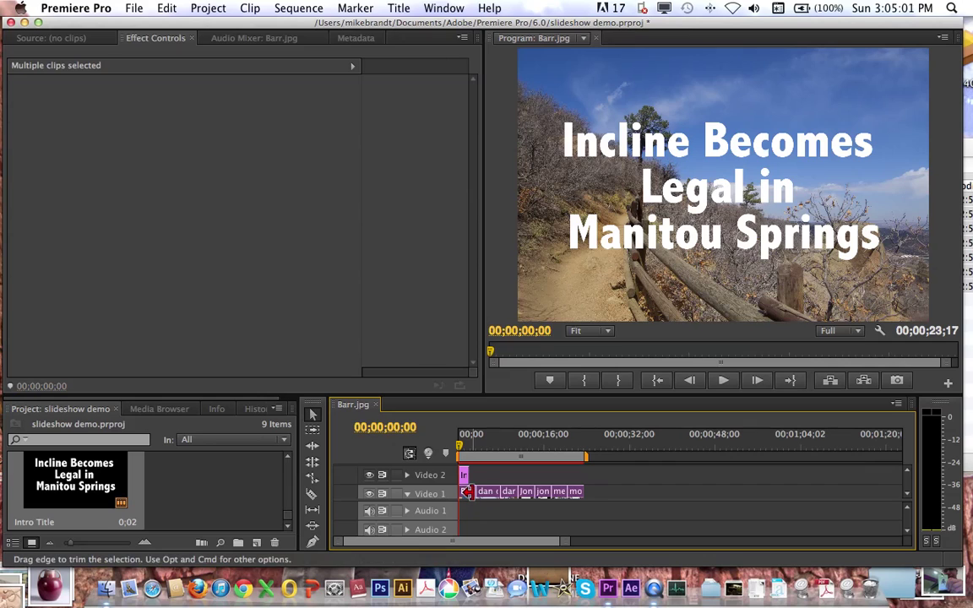
mouse_move(471, 499)
mouse_down()
mouse_move(486, 503)
mouse_move(478, 496)
mouse_up()
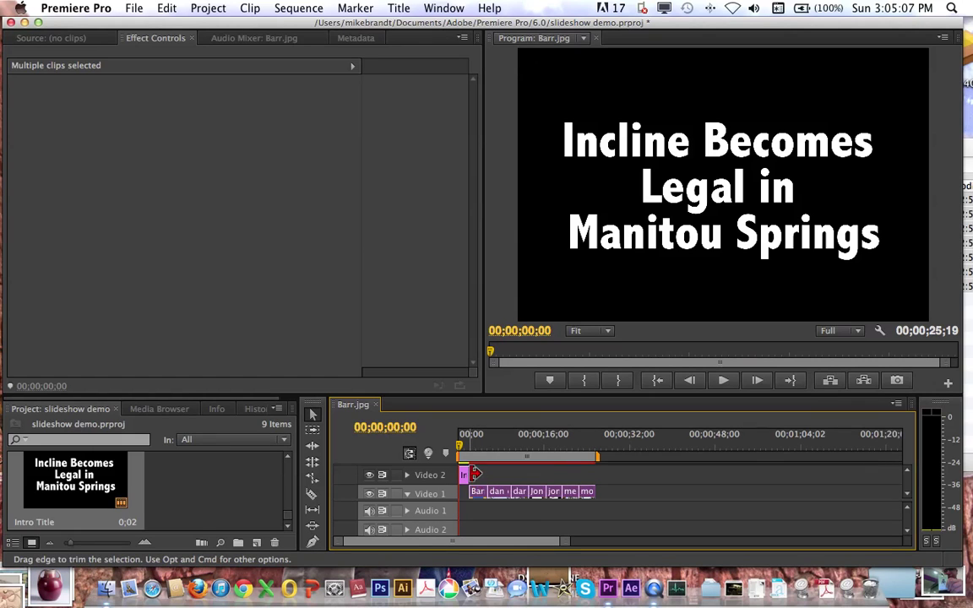
- Move the Intro Title down to Video 1 directly before Barr.jpg and play back the opening
key(=)
key(=)
key(=)
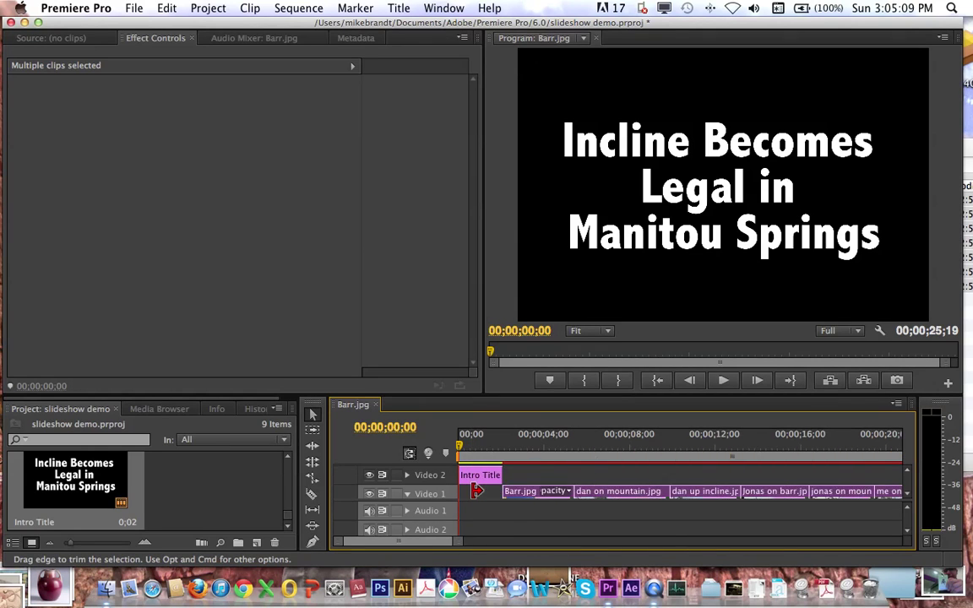
mouse_move(494, 479)
mouse_down()
mouse_move(505, 497)
mouse_move(483, 470)
mouse_move(496, 494)
mouse_move(485, 481)
mouse_up()
key(space)
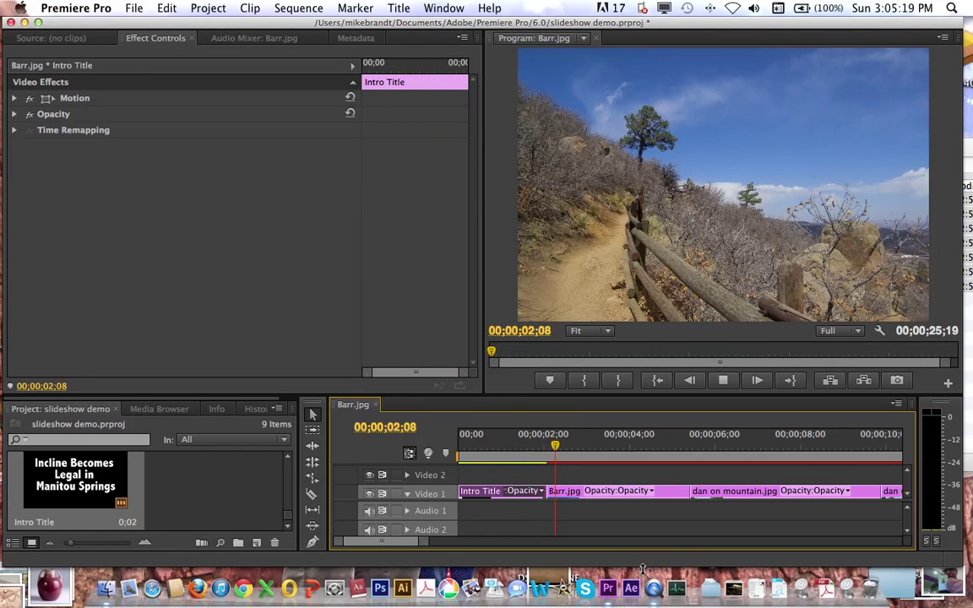
key(space)
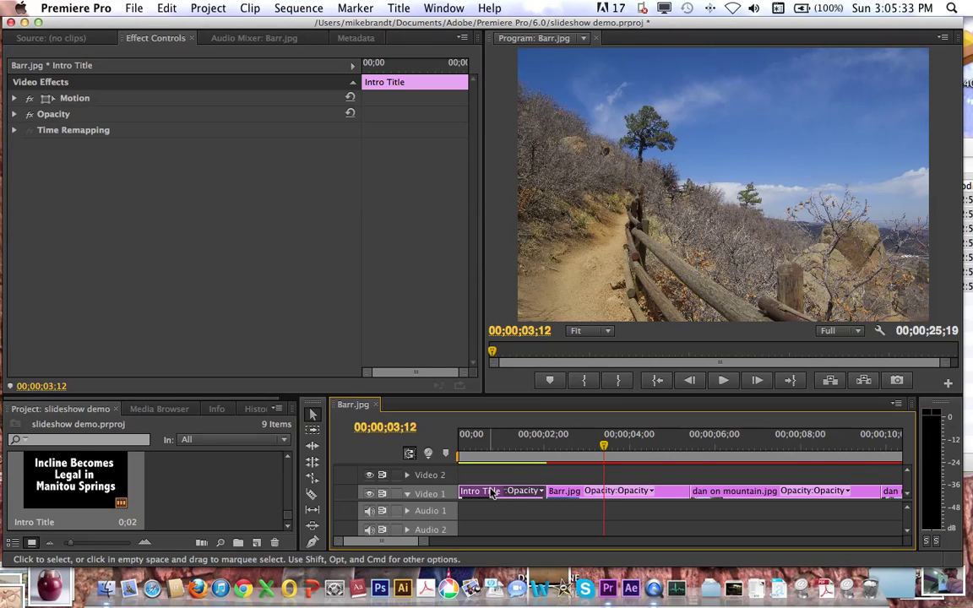
click(571, 498)
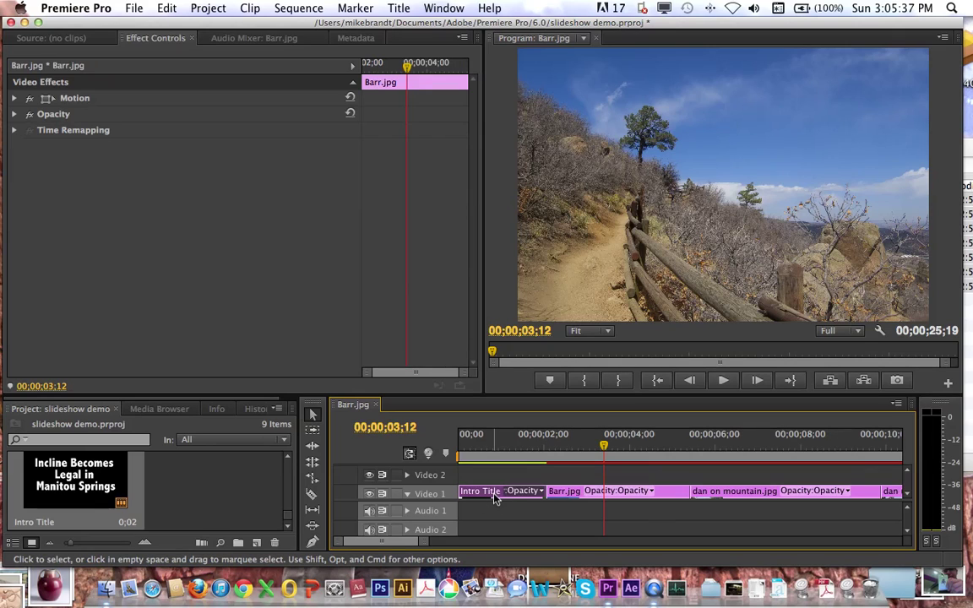
click(503, 494)
click(575, 491)
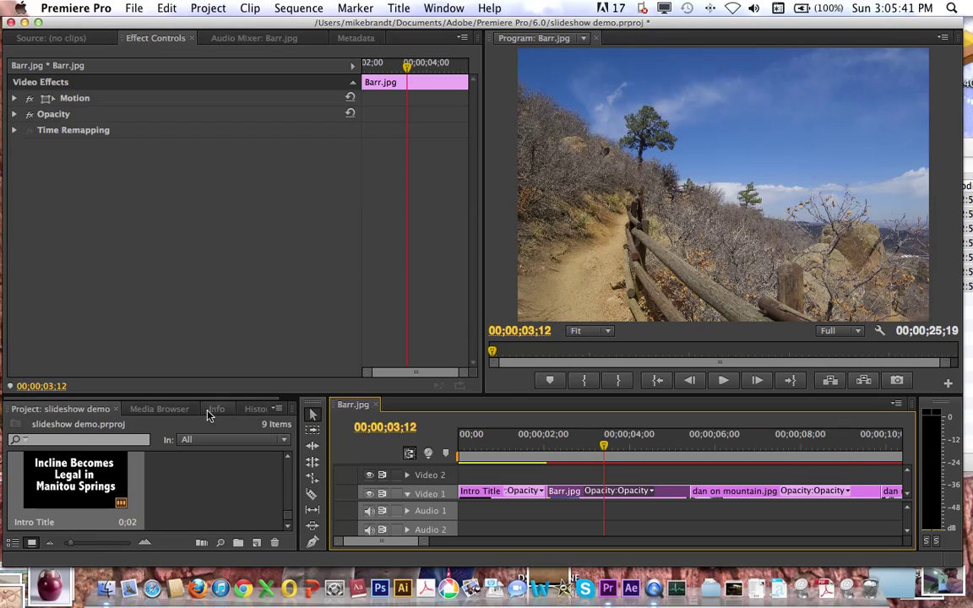
click(277, 409)
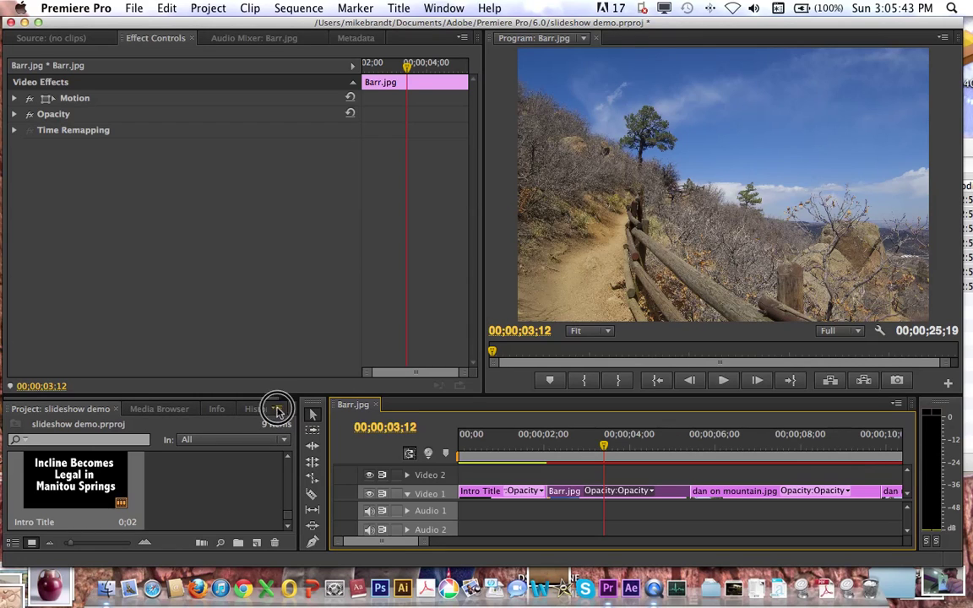
click(209, 492)
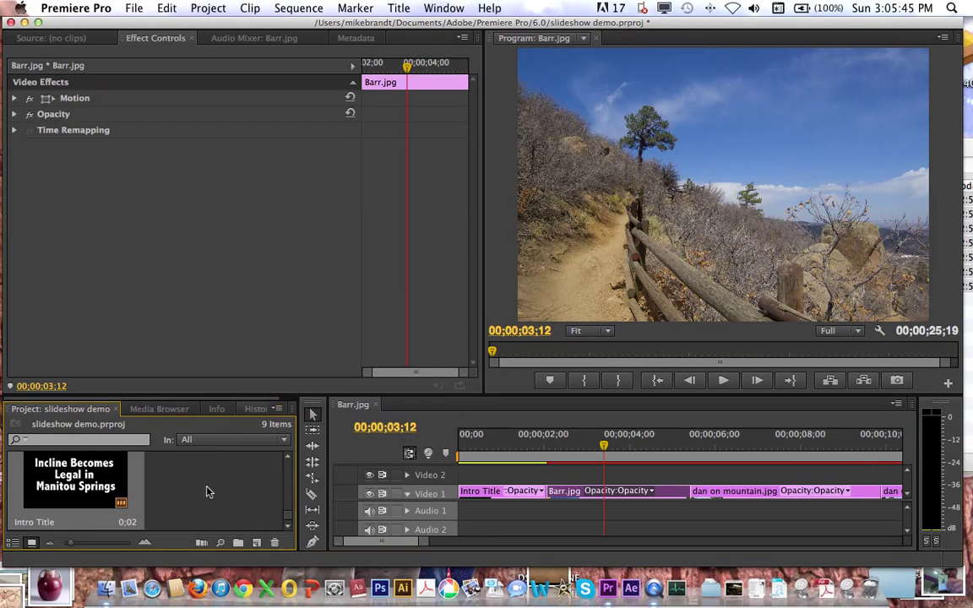
click(234, 408)
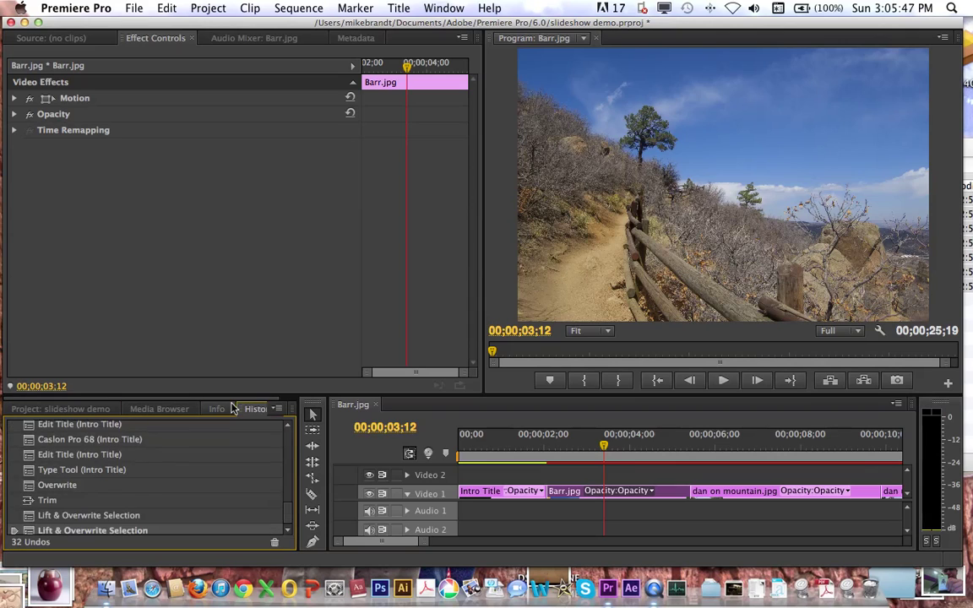
click(233, 408)
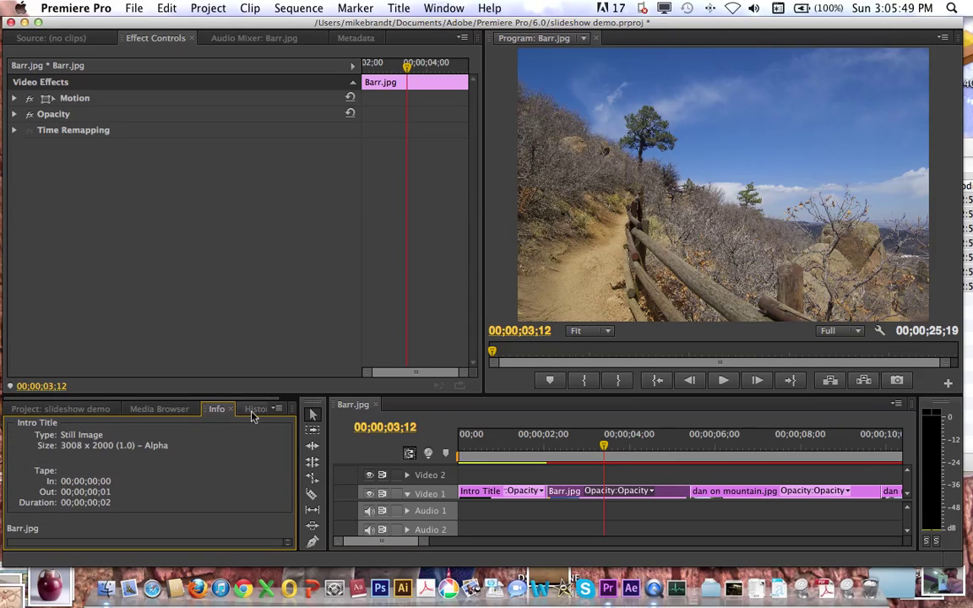
- Widen the project panel group, show the Effects panel in it and expand the Video Transitions category
drag(298, 493, 384, 495)
click(141, 405)
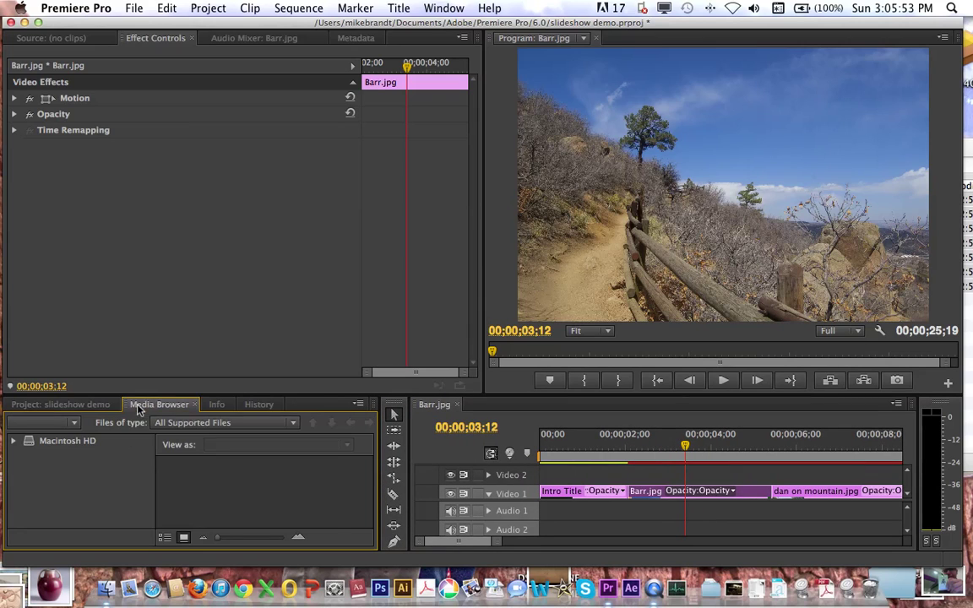
click(64, 404)
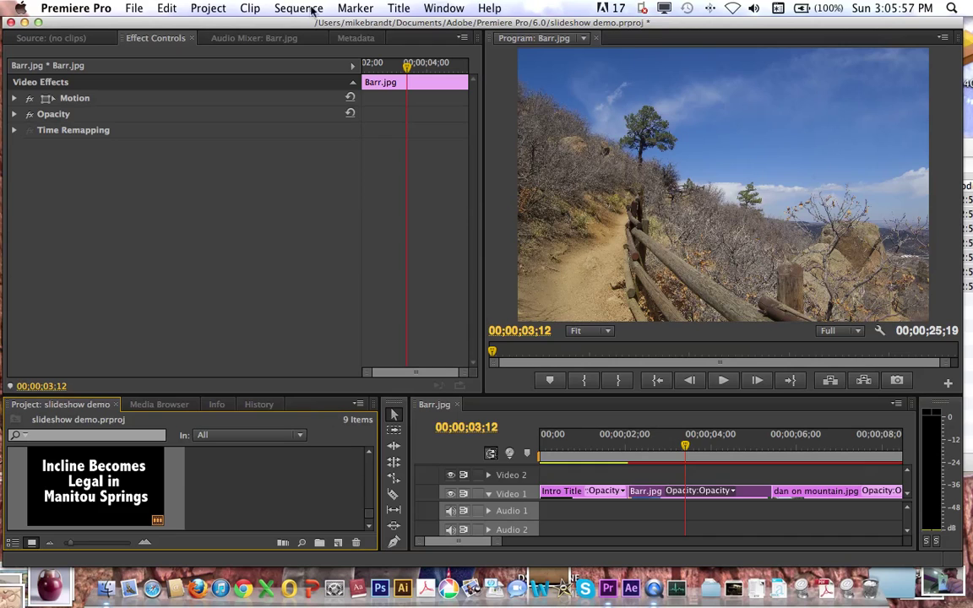
click(444, 8)
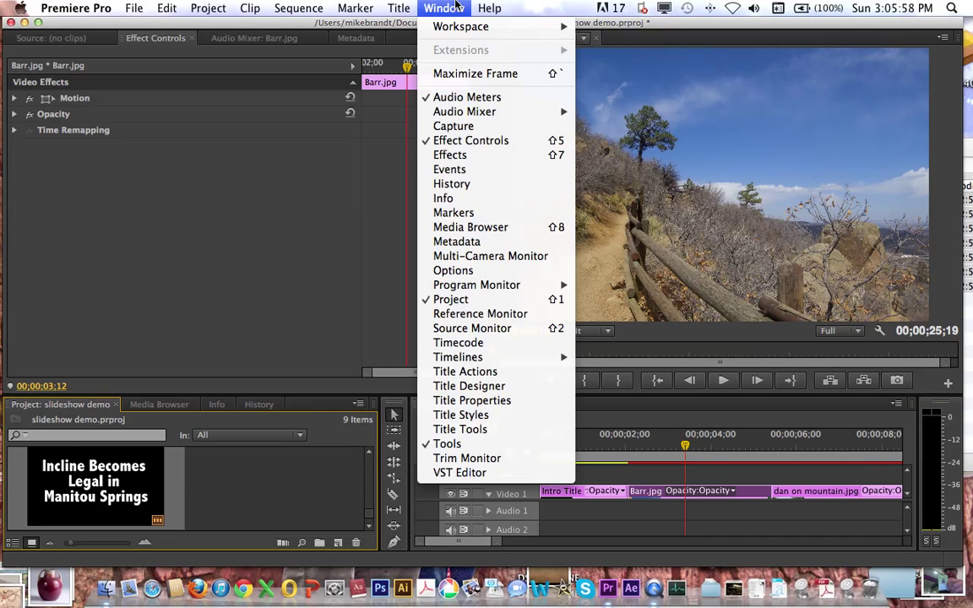
click(473, 156)
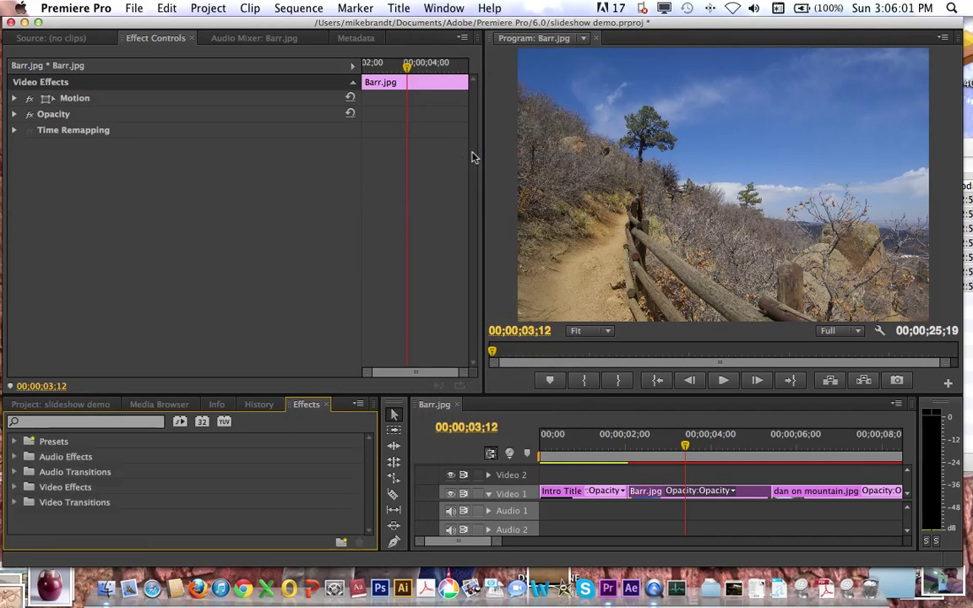
click(15, 503)
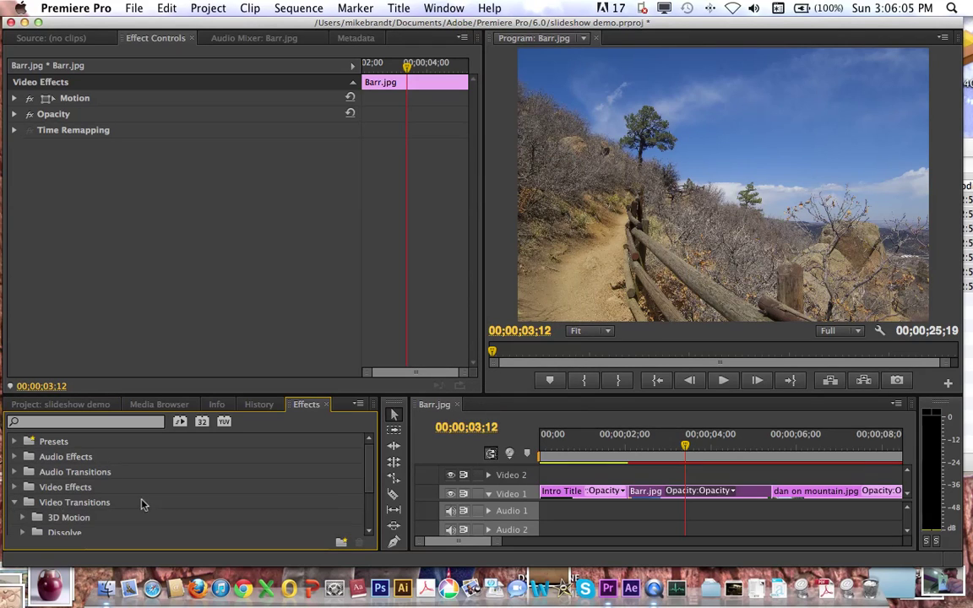
scroll(364, 507, down, 3)
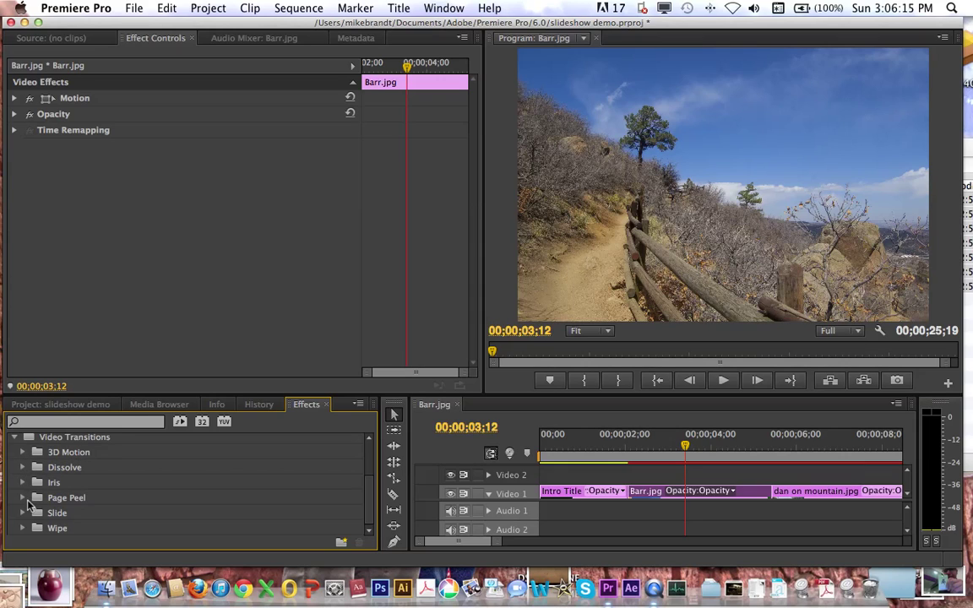
- Apply the Cube Spin transition from 3D Motion between Intro Title and Barr.jpg and preview it
click(22, 453)
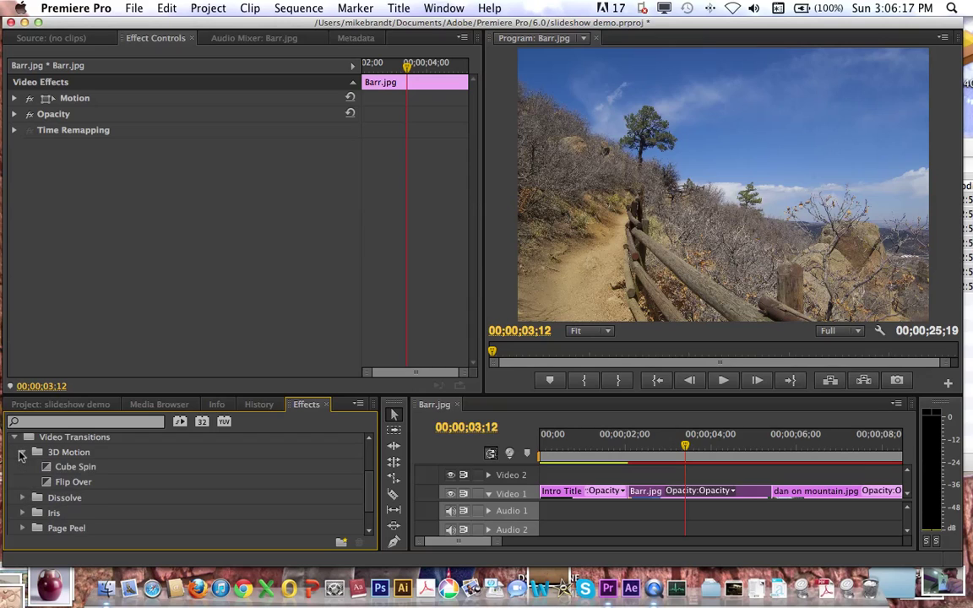
drag(51, 474, 632, 495)
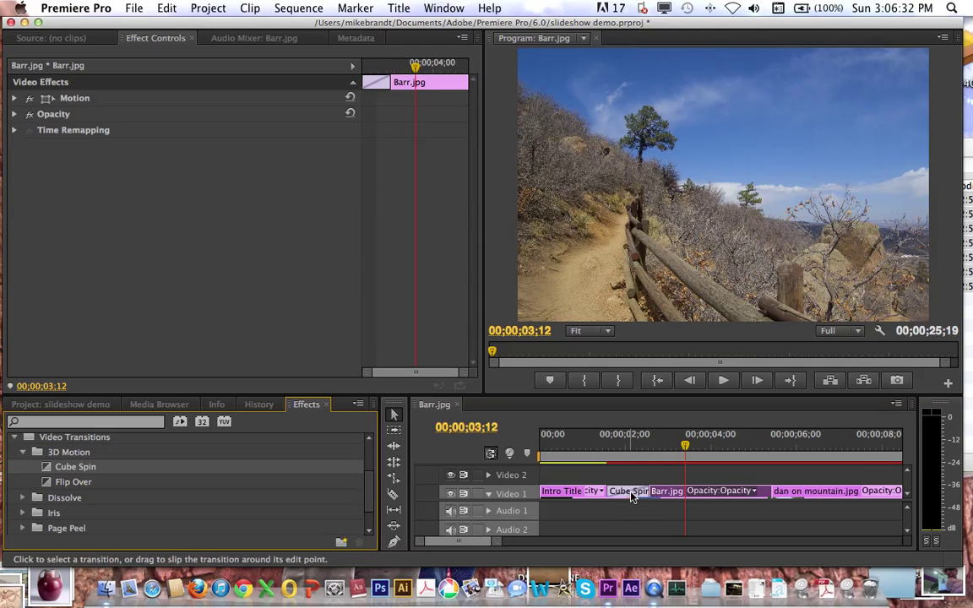
click(606, 454)
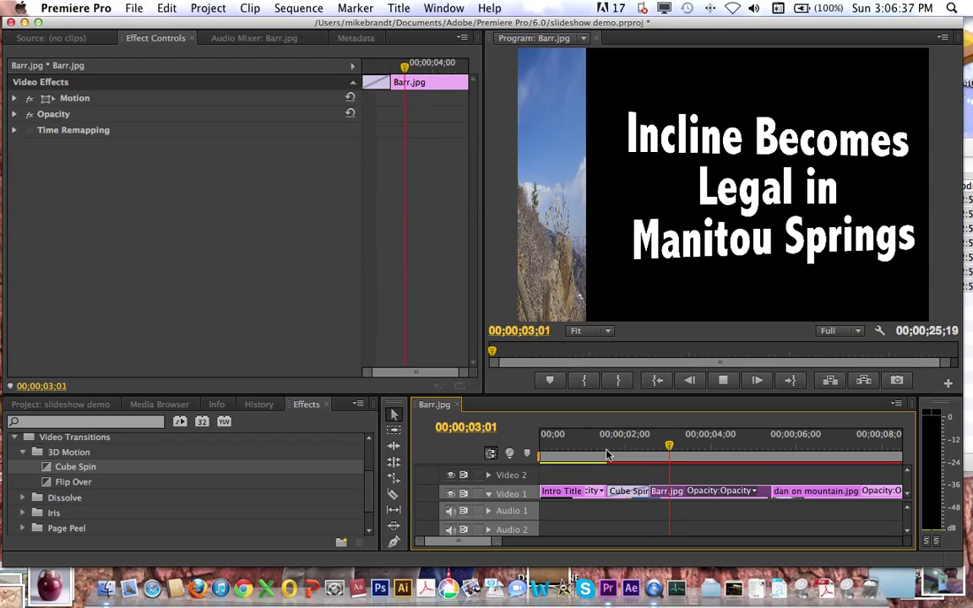
key(space)
drag(605, 454, 627, 452)
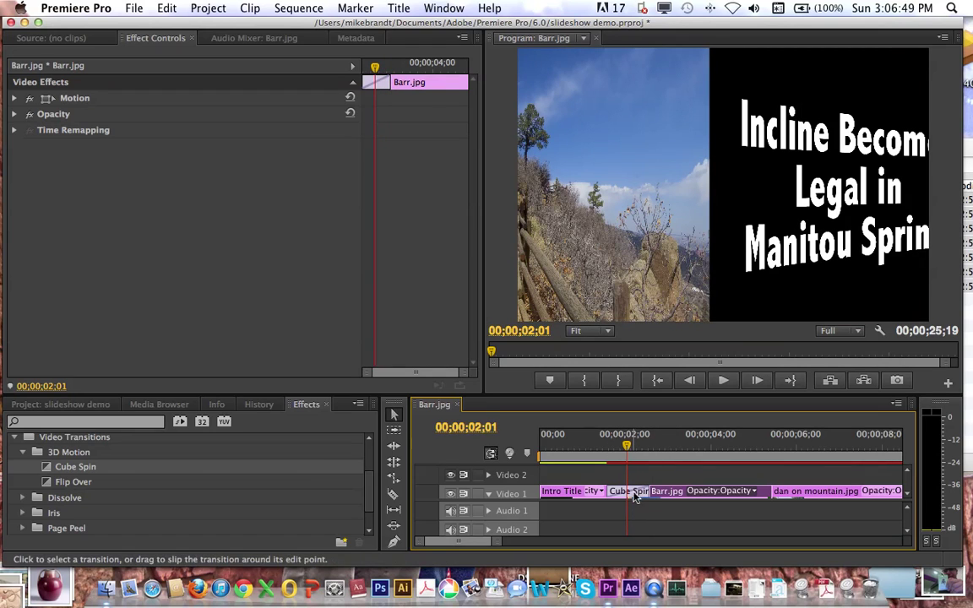
- Delete the Cube Spin transition between Intro Title and Barr.jpg and collapse the 3D Motion category
click(636, 494)
key(Delete)
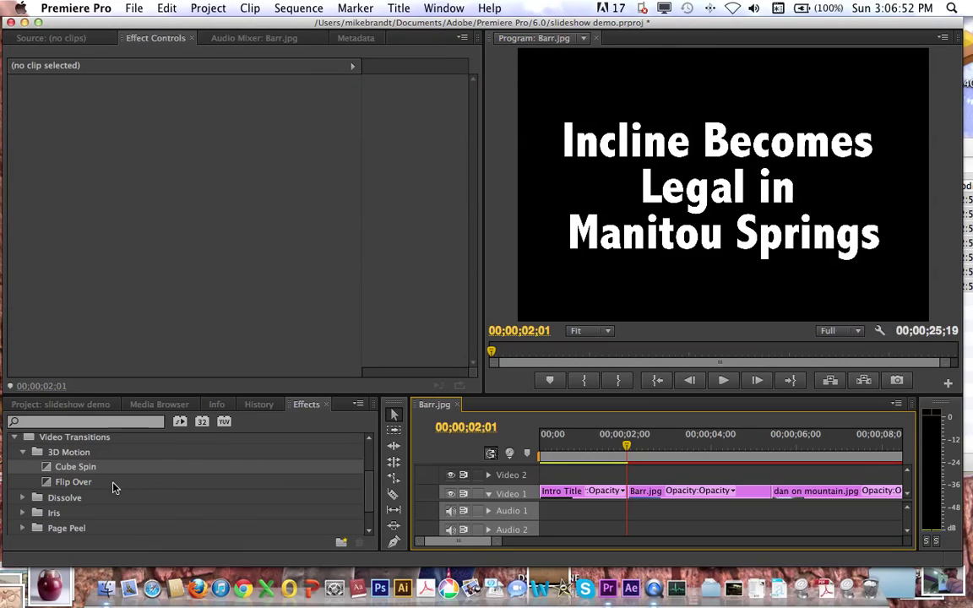
click(22, 453)
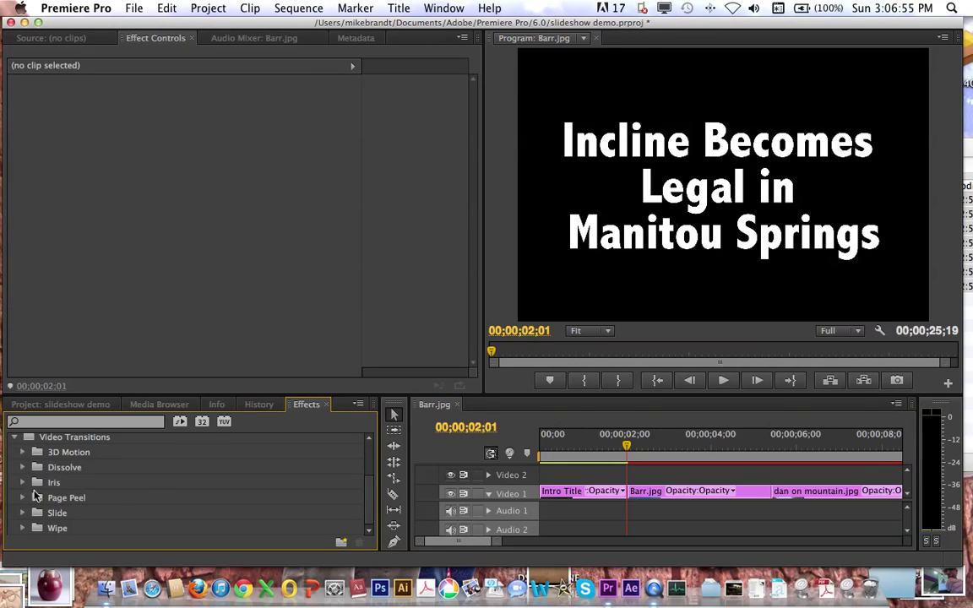
- Apply the Cross Dissolve transition from the Dissolve category between Intro Title and Barr.jpg and play it back
click(23, 468)
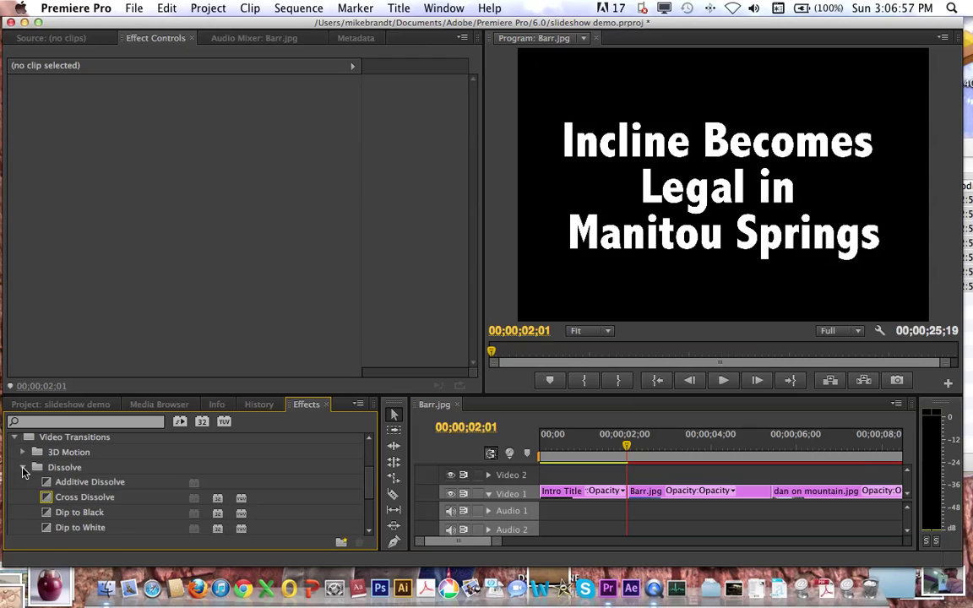
drag(70, 502, 634, 500)
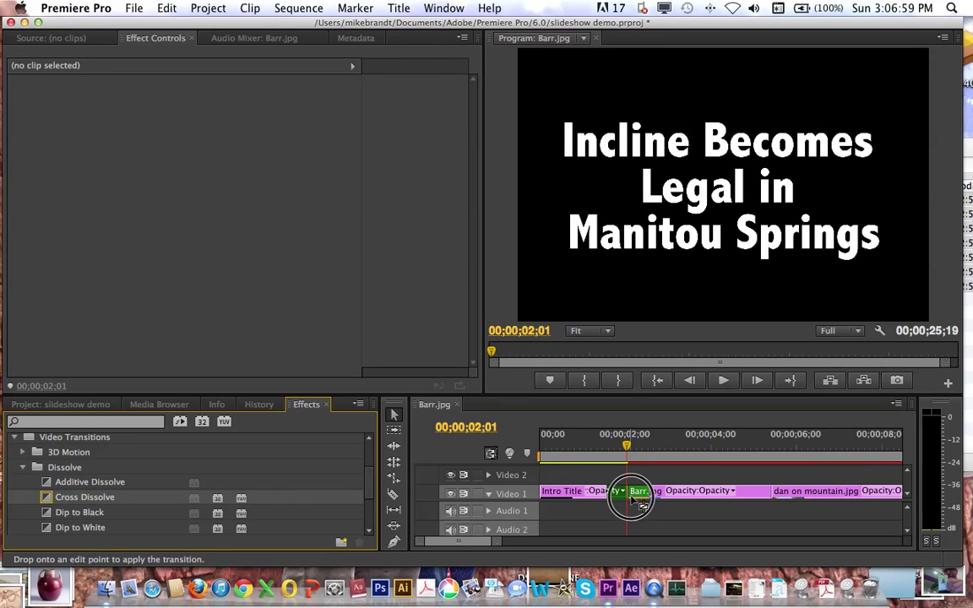
drag(612, 447, 583, 454)
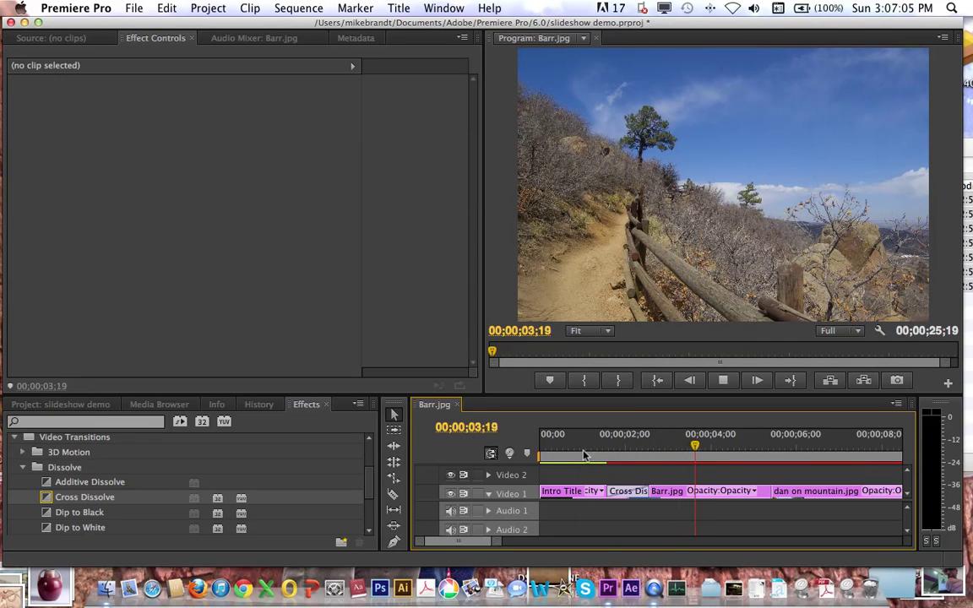
key(space)
- Select all clips from Barr.jpg to the end of Video 1, apply the default transitions to the selection and preview them
key(minus)
key(minus)
key(minus)
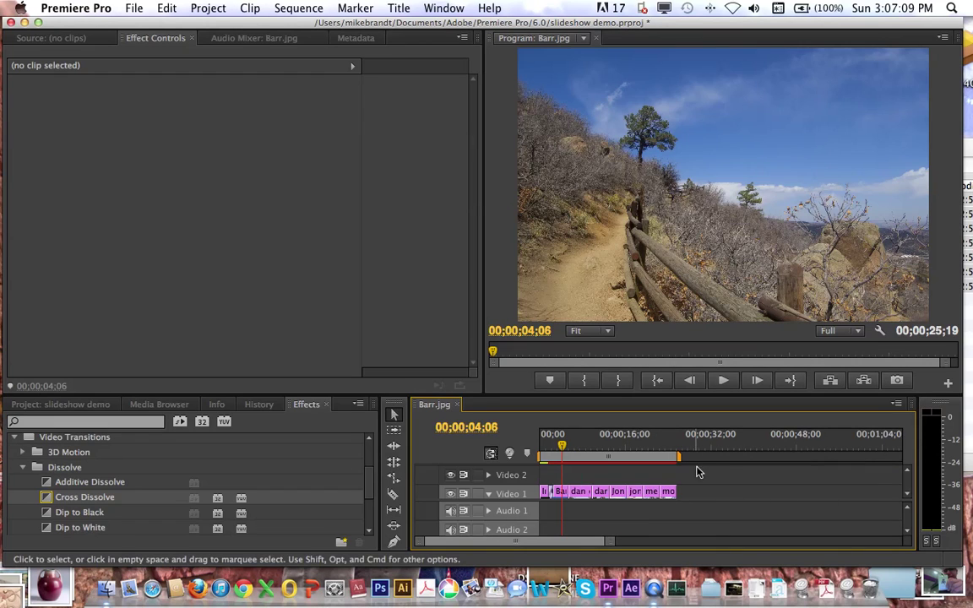
drag(677, 480, 558, 521)
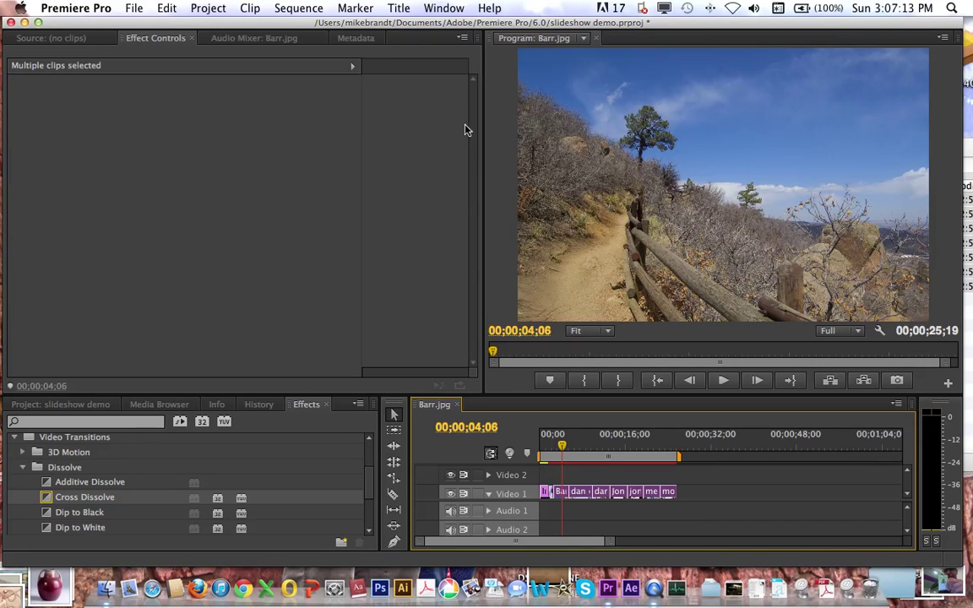
click(321, 10)
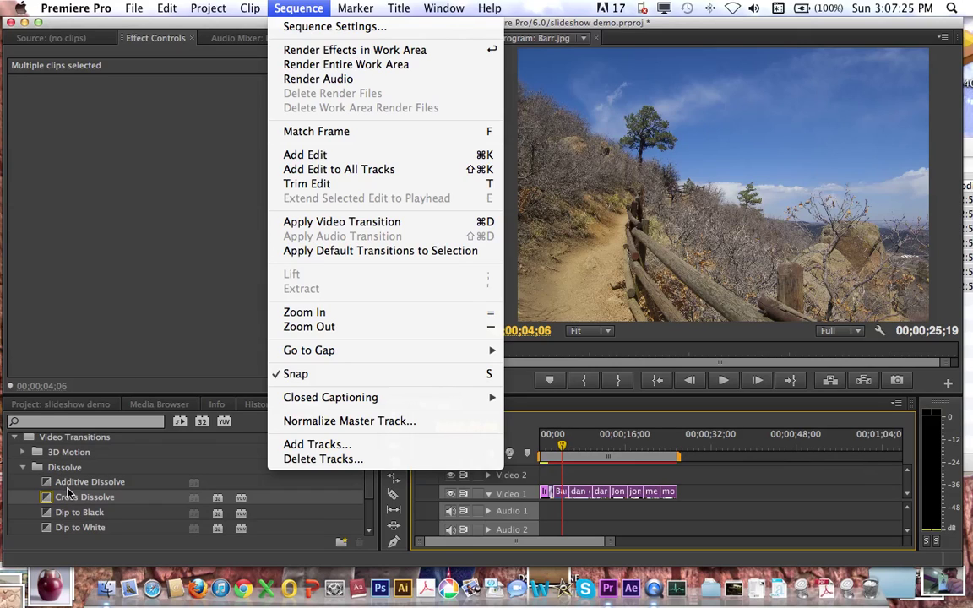
click(381, 251)
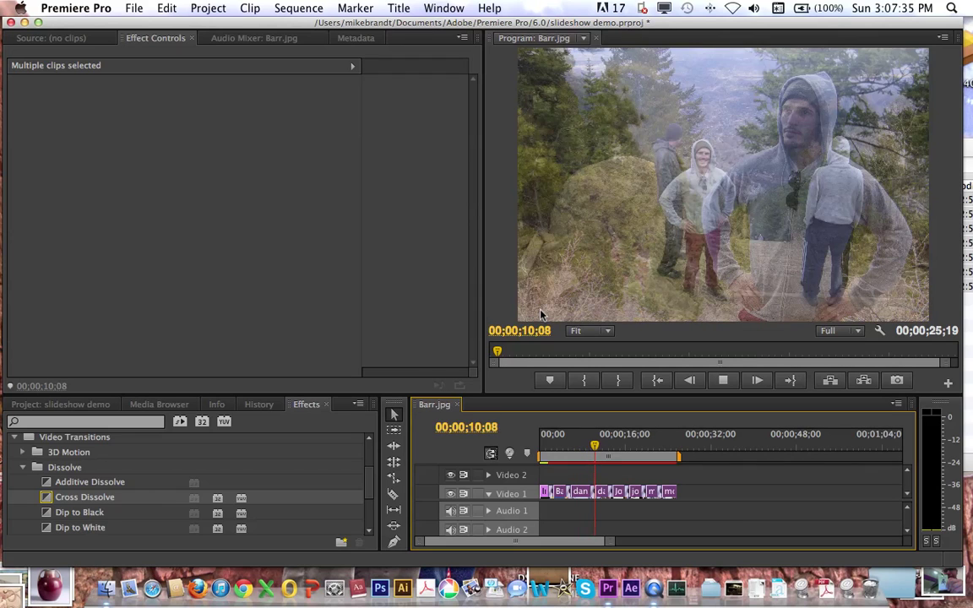
key(space)
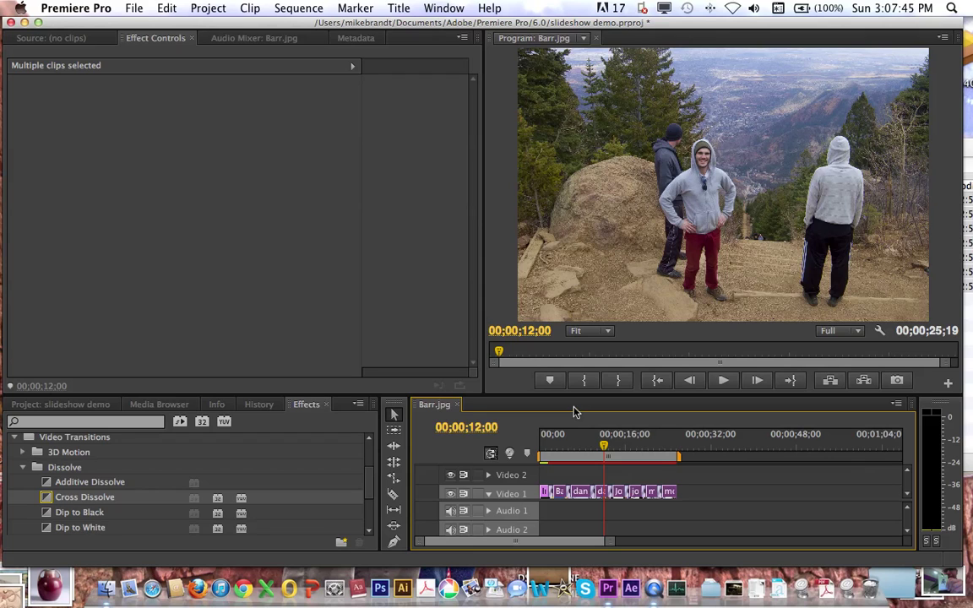
- Park the playhead over me on barr.jpg, select only that clip and expand its Motion properties in Effect Controls
drag(575, 445, 647, 454)
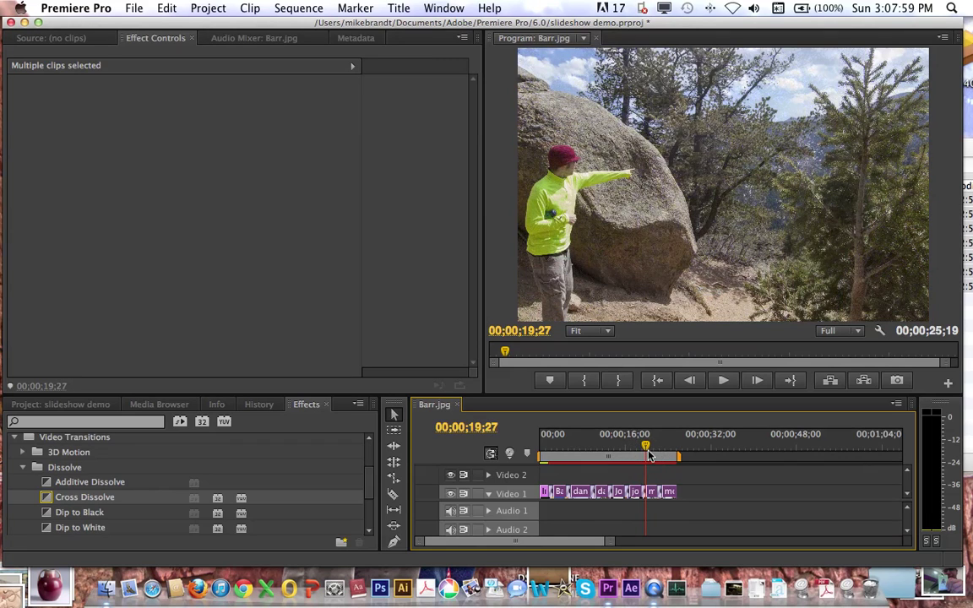
key(=)
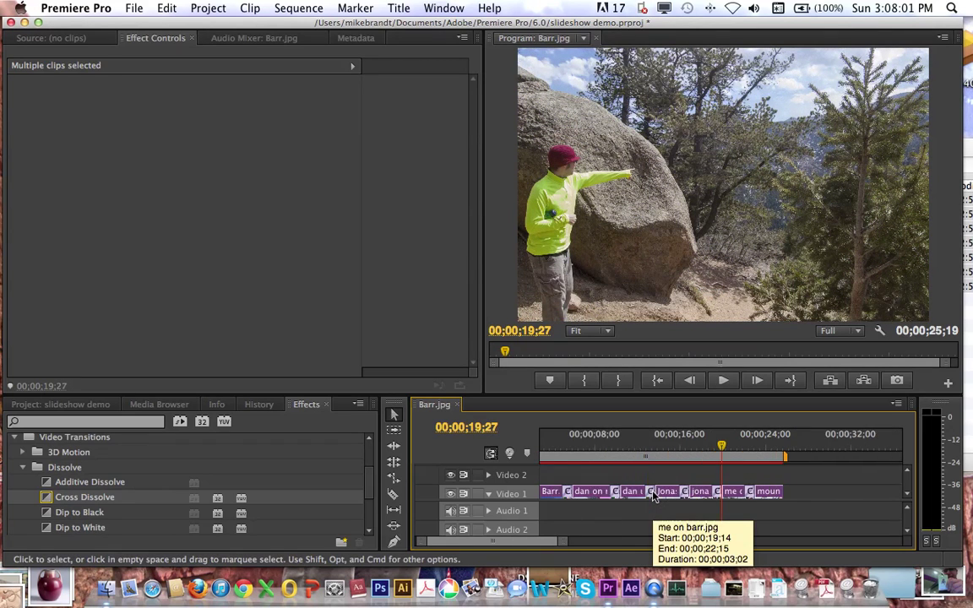
key(=)
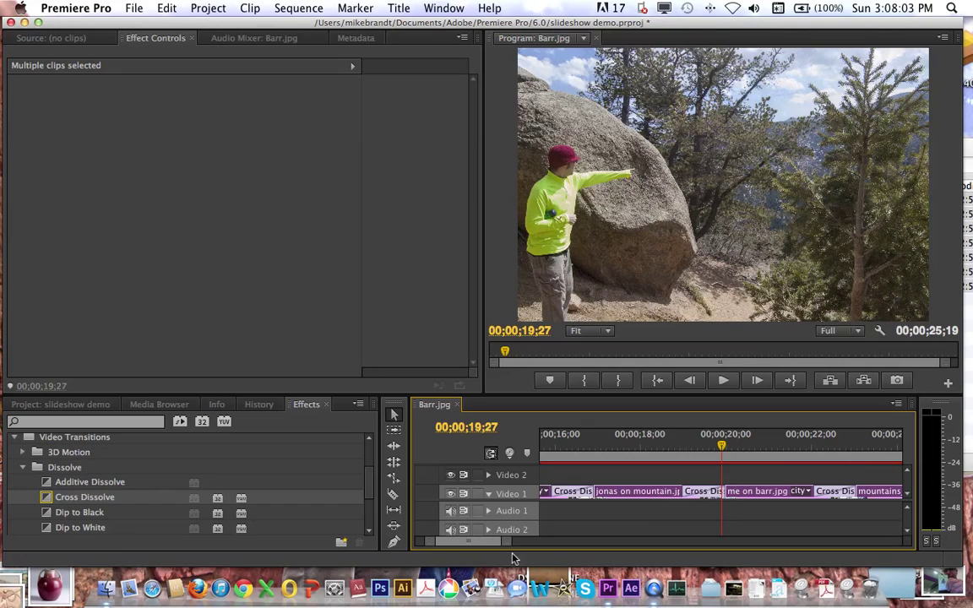
drag(463, 541, 534, 542)
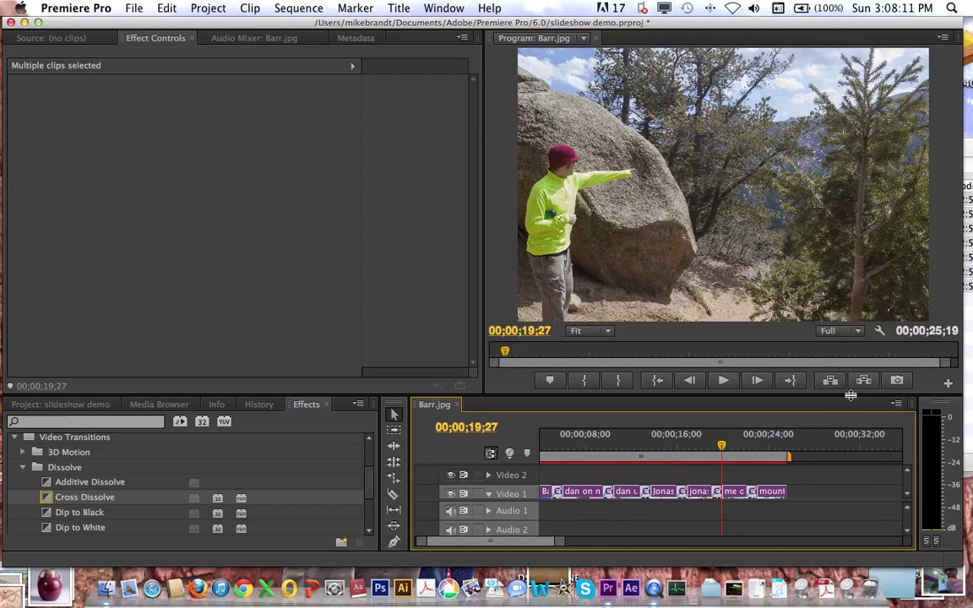
drag(732, 441, 734, 456)
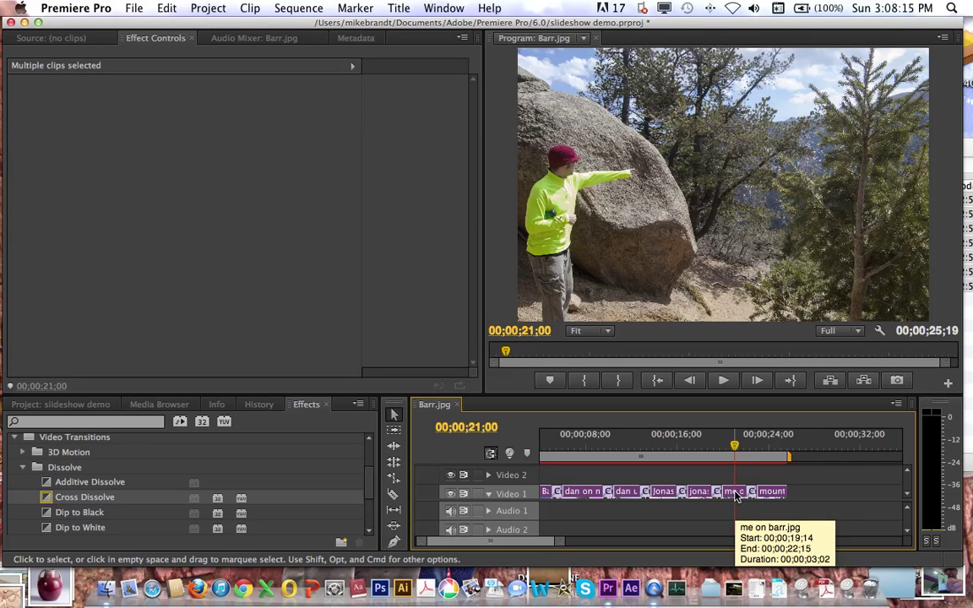
click(835, 496)
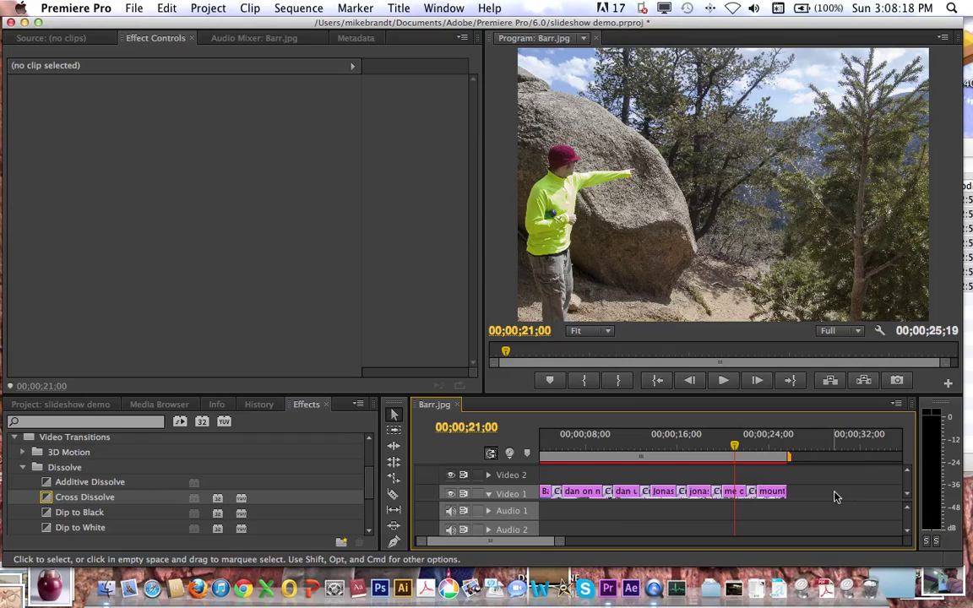
click(734, 497)
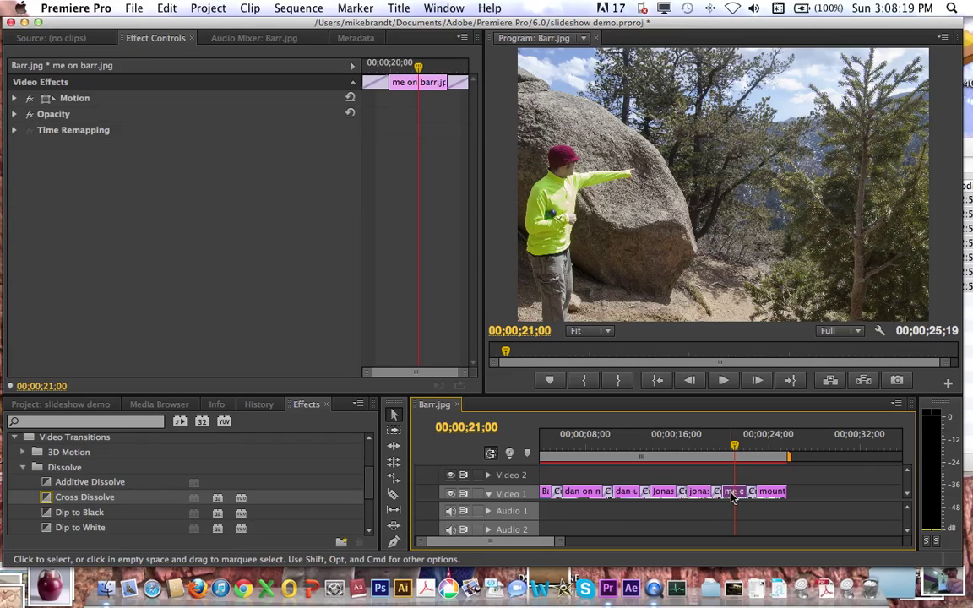
click(165, 44)
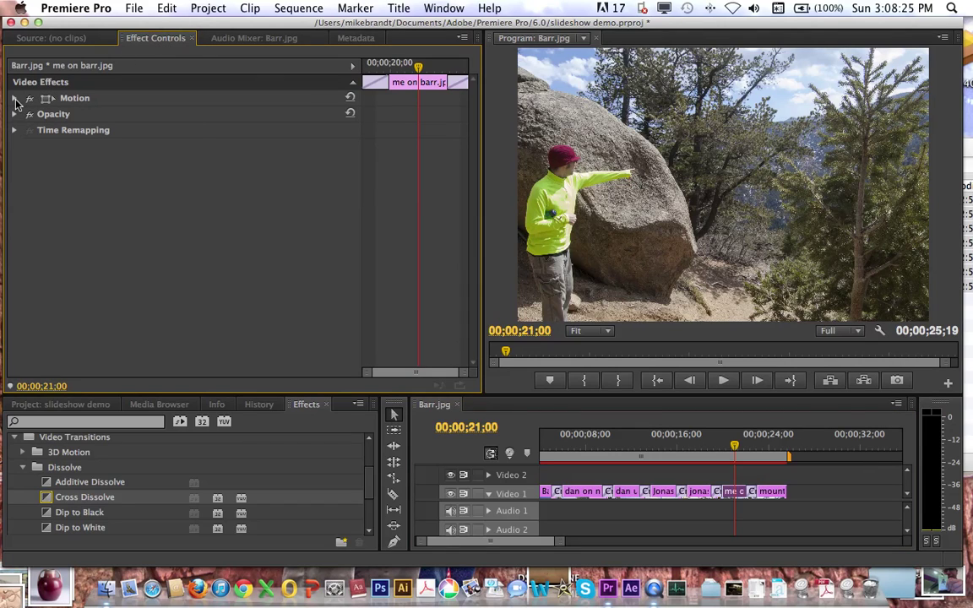
click(14, 99)
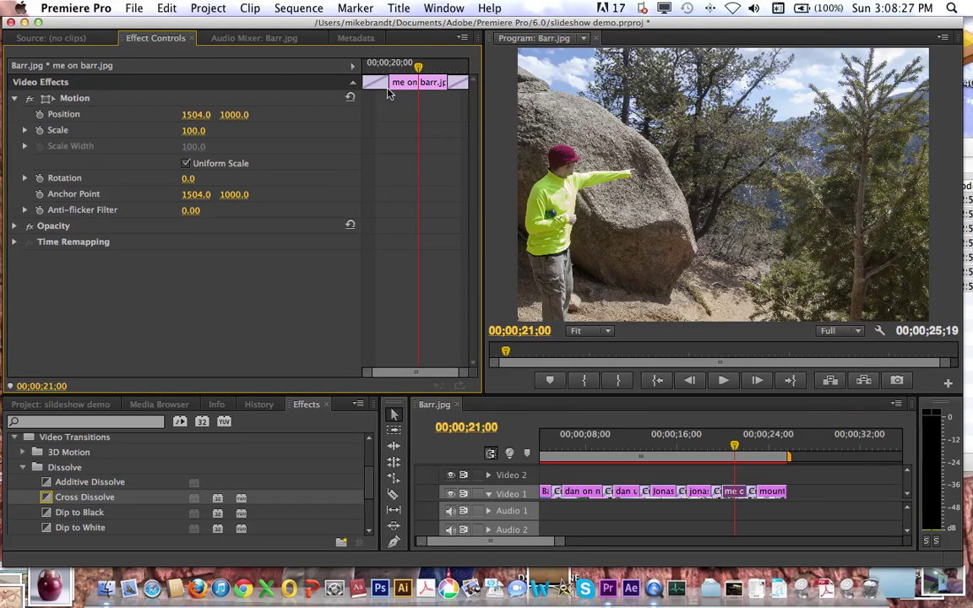
- Try animating me on barr.jpg from its start by enabling Position and Scale keyframing, with the Scale at 115
drag(417, 70, 383, 88)
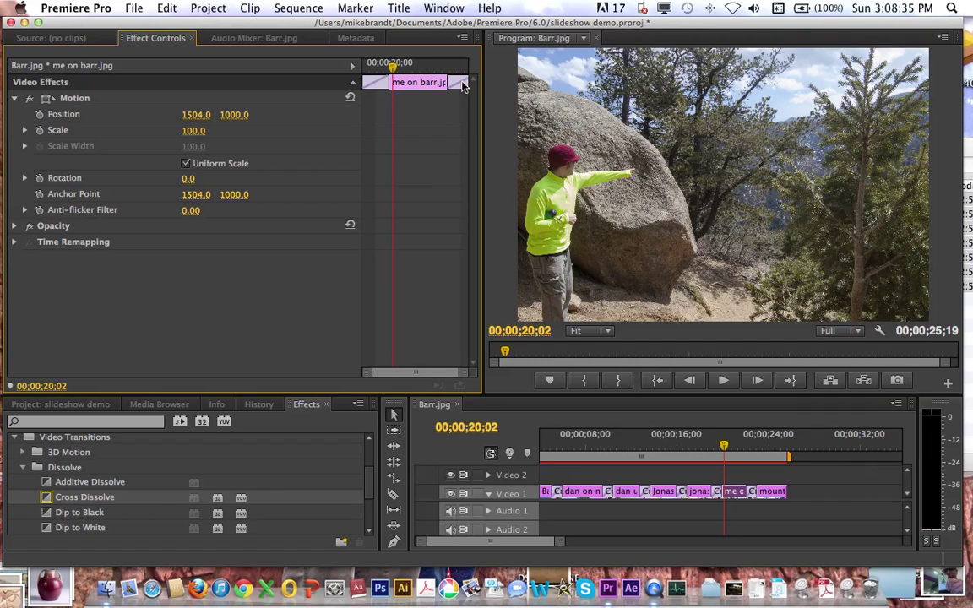
drag(392, 67, 360, 61)
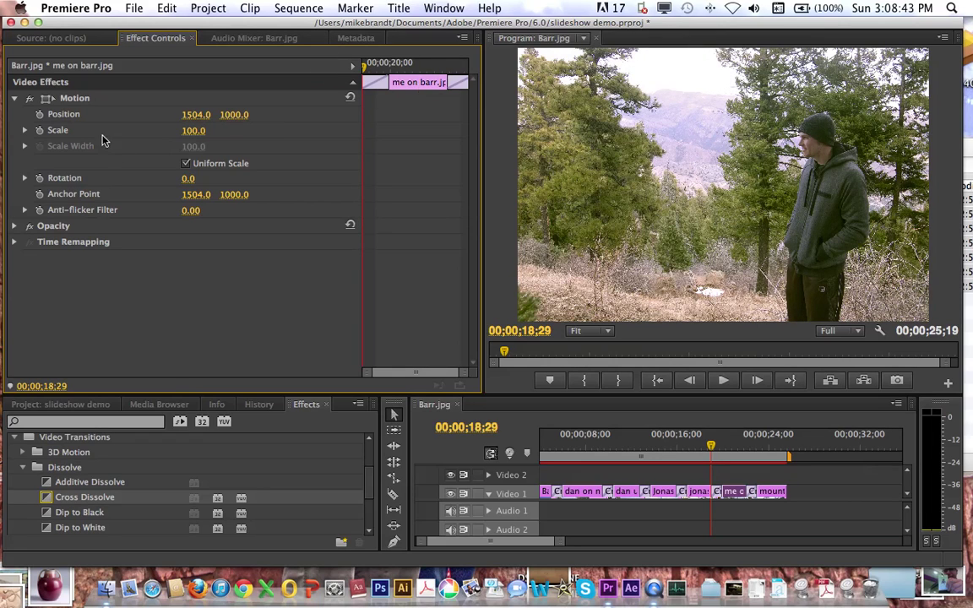
click(40, 115)
- Delete the Cross Dissolve transitions before and after me on barr.jpg
click(716, 492)
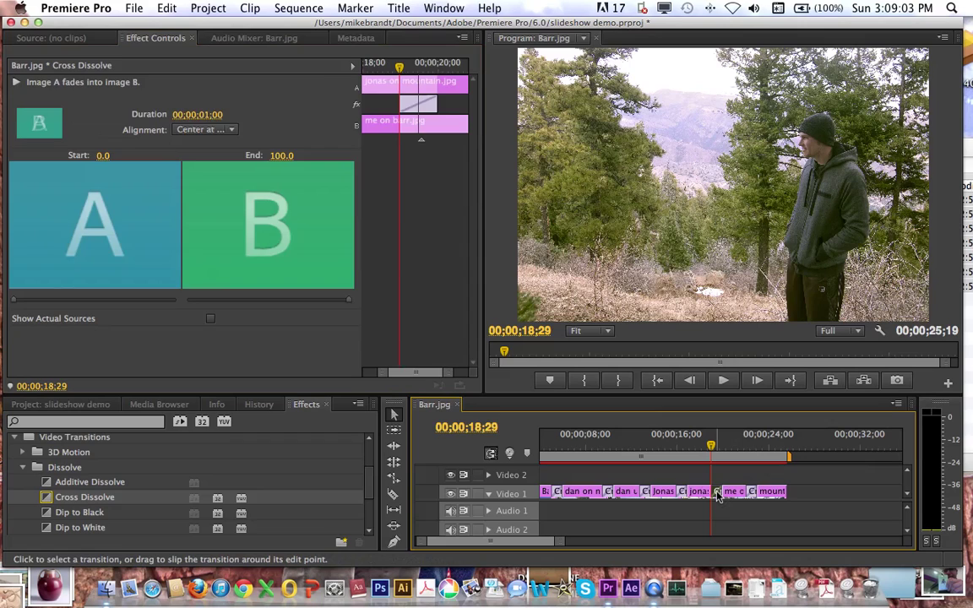
click(725, 490)
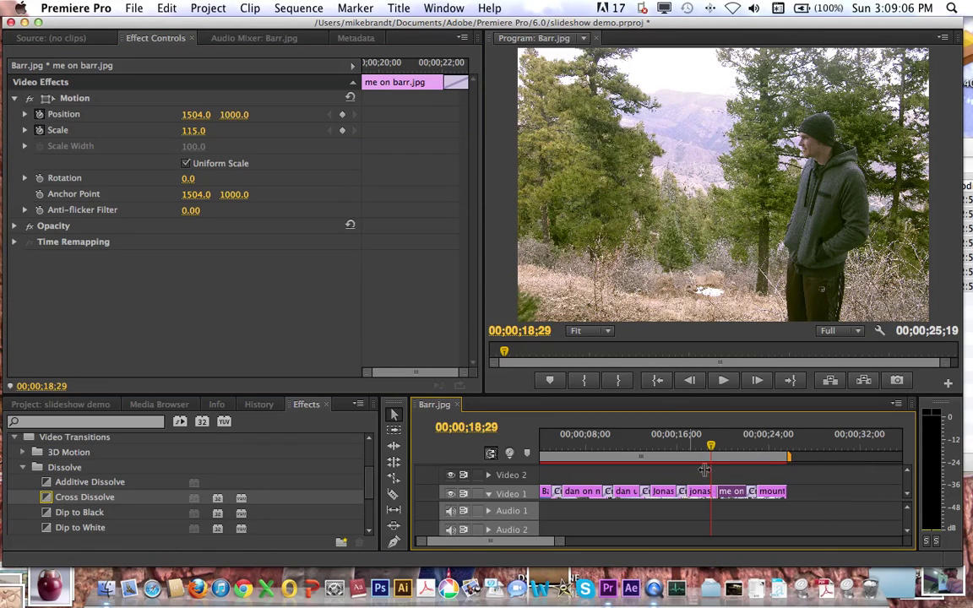
click(751, 492)
key(Delete)
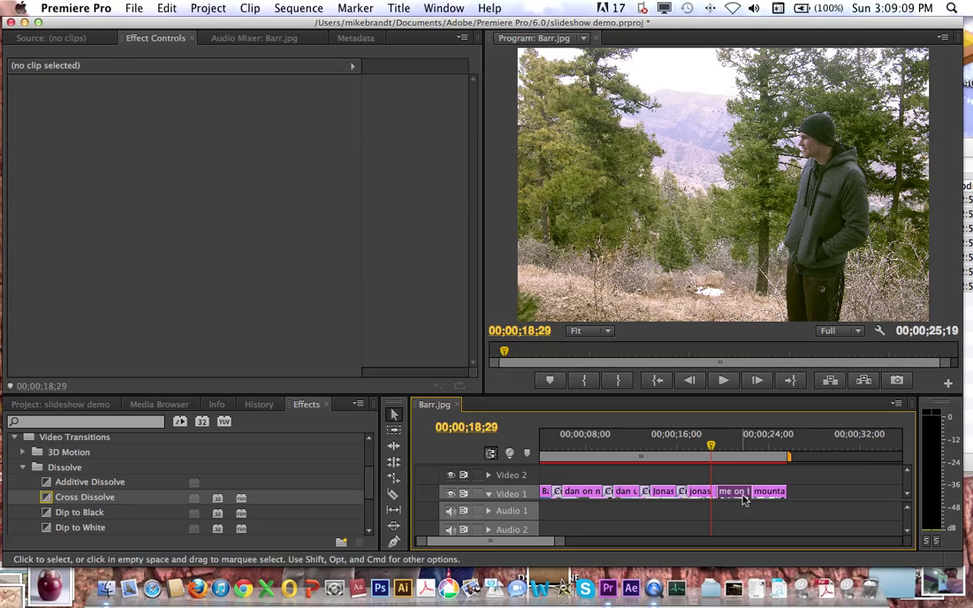
- Reselect me on barr.jpg, move the playhead to its first frame at 00;00;19;14 and remove its Position and Scale keyframes
click(735, 492)
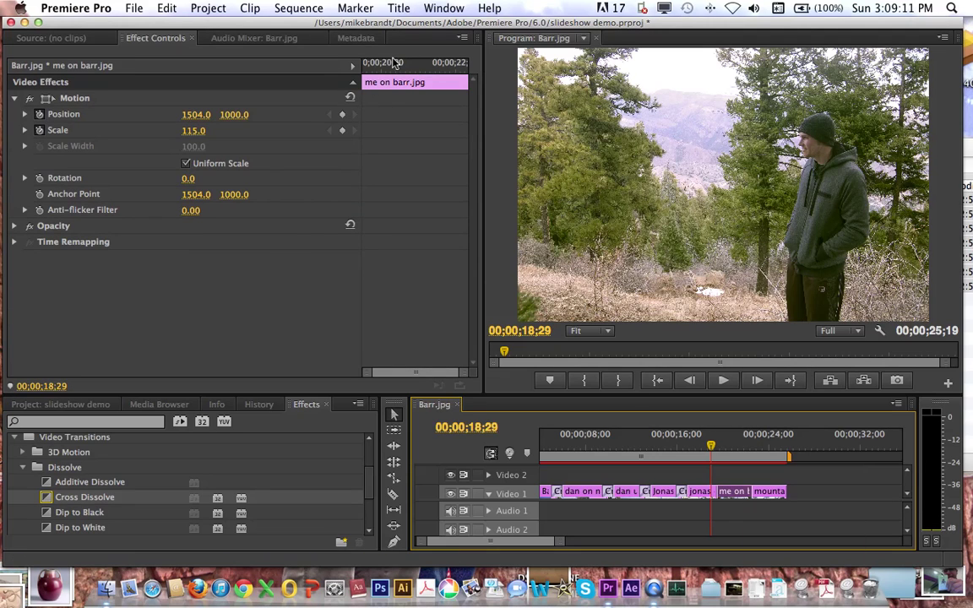
drag(362, 64, 330, 68)
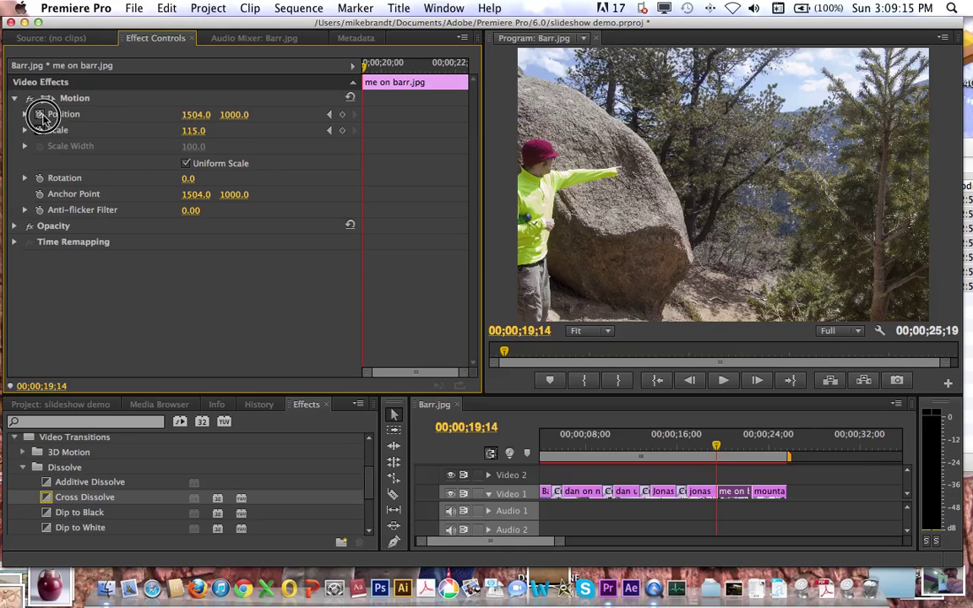
click(39, 130)
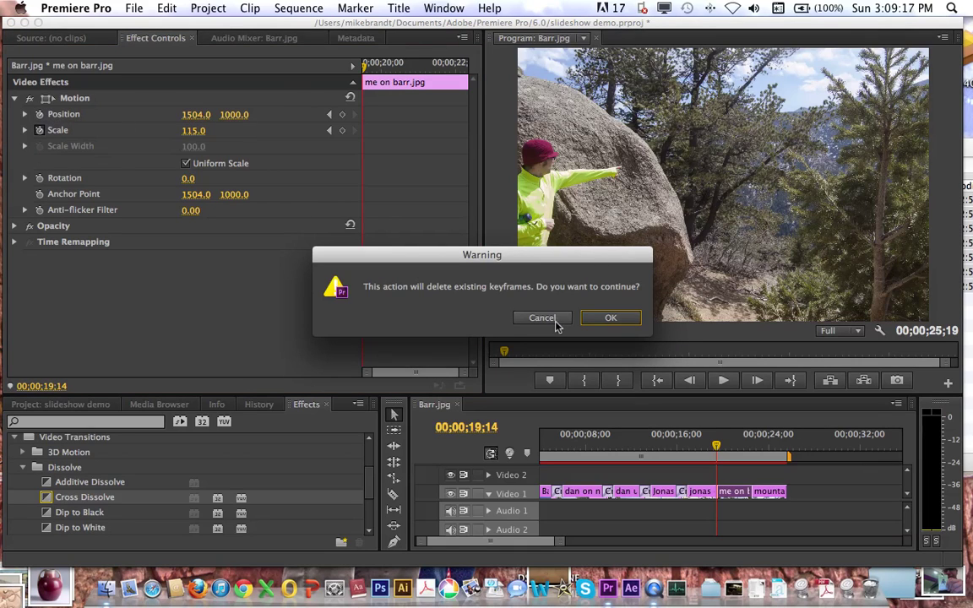
key(Return)
click(39, 130)
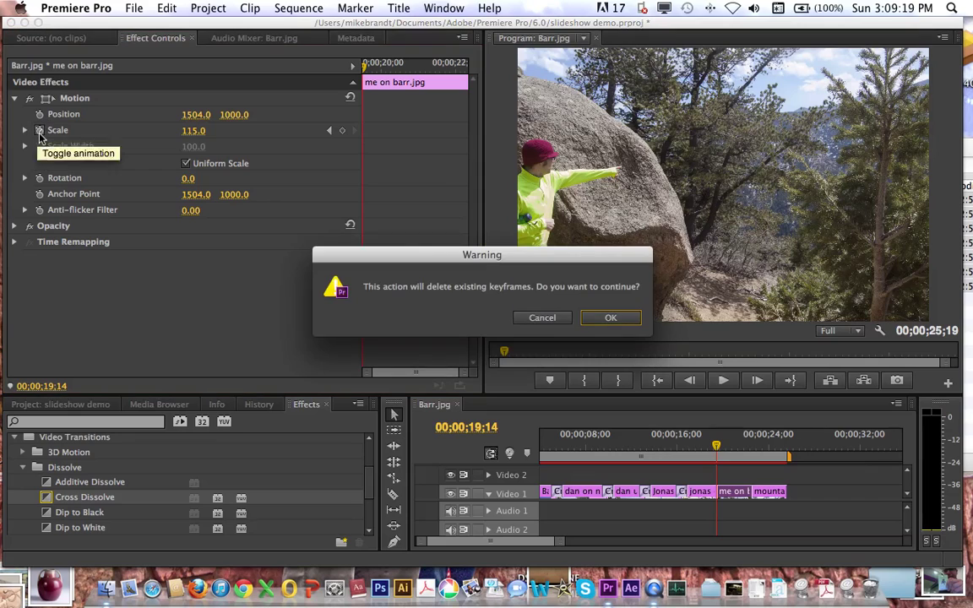
key(Return)
- Enable Position and Scale keyframing on the first frame, setting Scale to 127 and Position to 1822, 1000
click(39, 114)
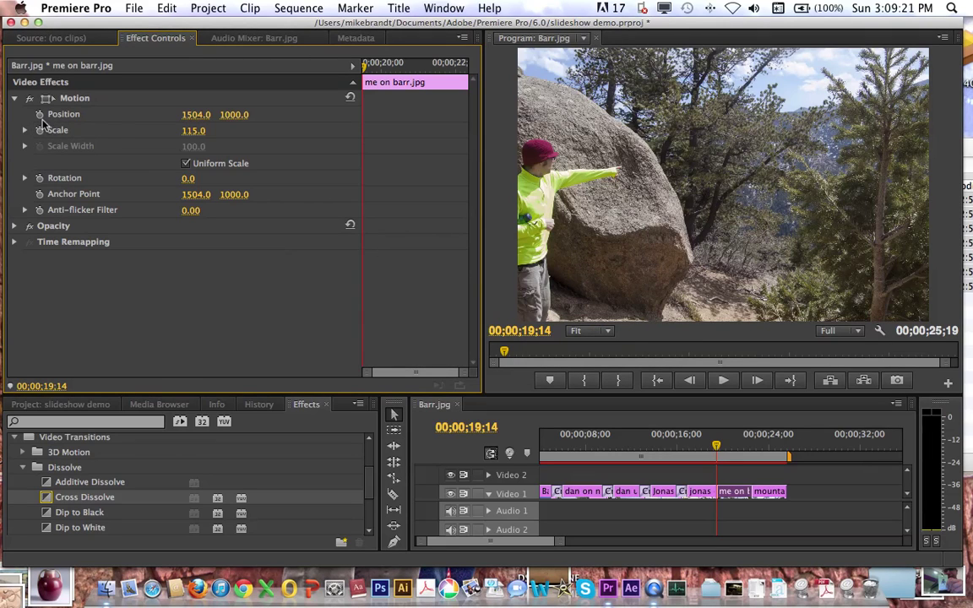
click(39, 130)
drag(193, 130, 196, 130)
drag(193, 130, 285, 114)
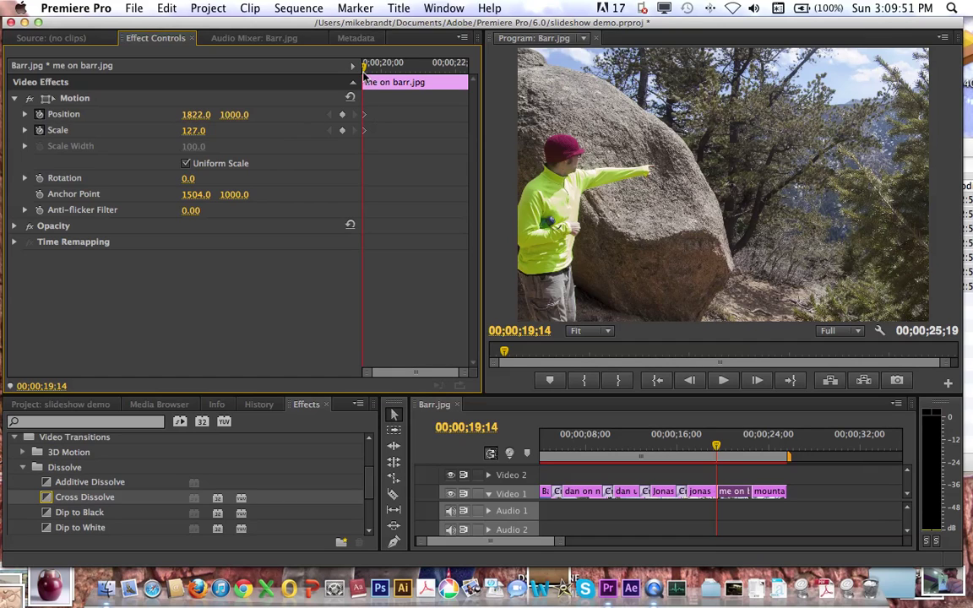
- Move the playhead to the last frame of me on barr.jpg at 00;00;22;15 and add Position and Scale keyframes there
drag(365, 74, 502, 78)
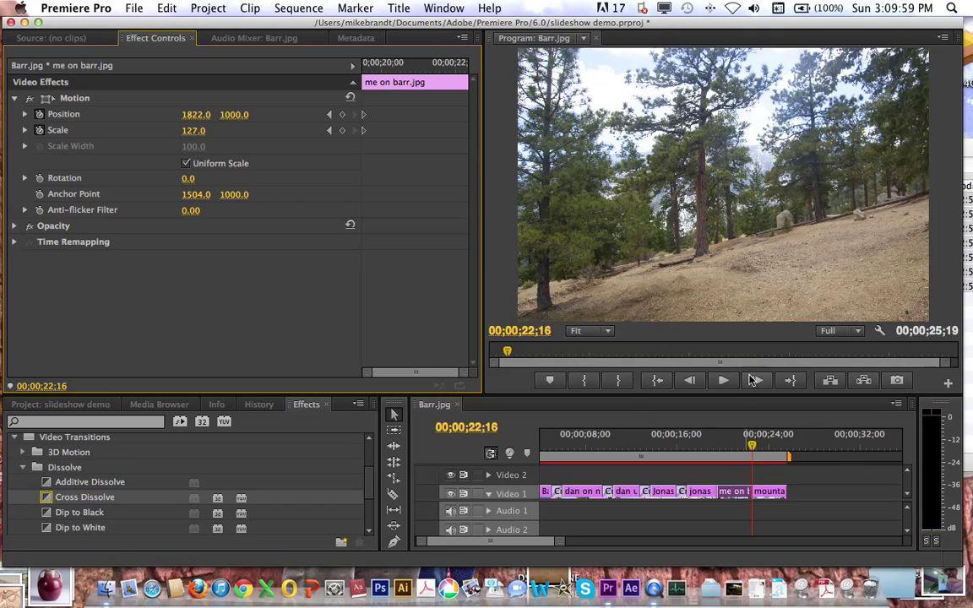
key(Left)
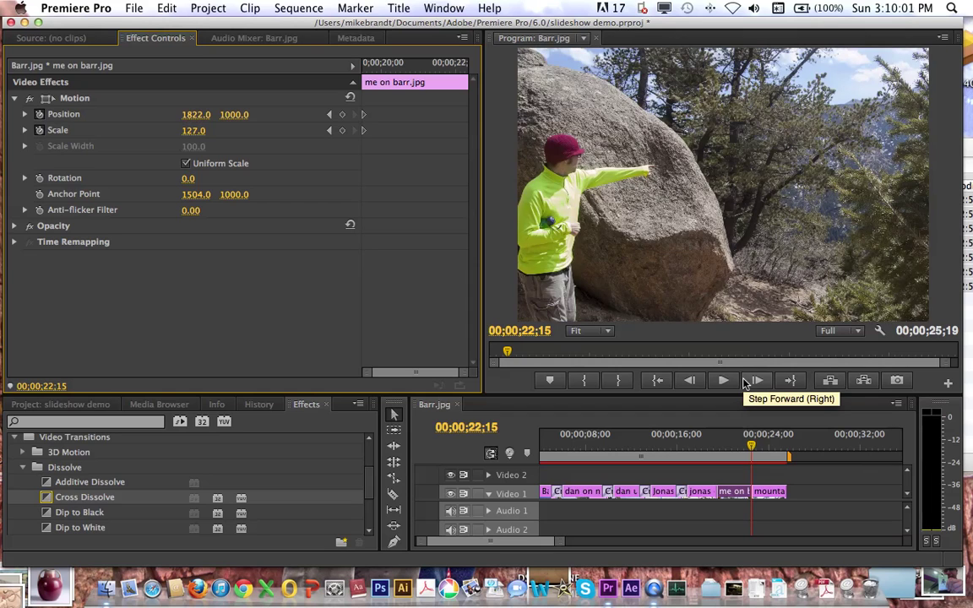
key(Right)
key(Left)
key(Right)
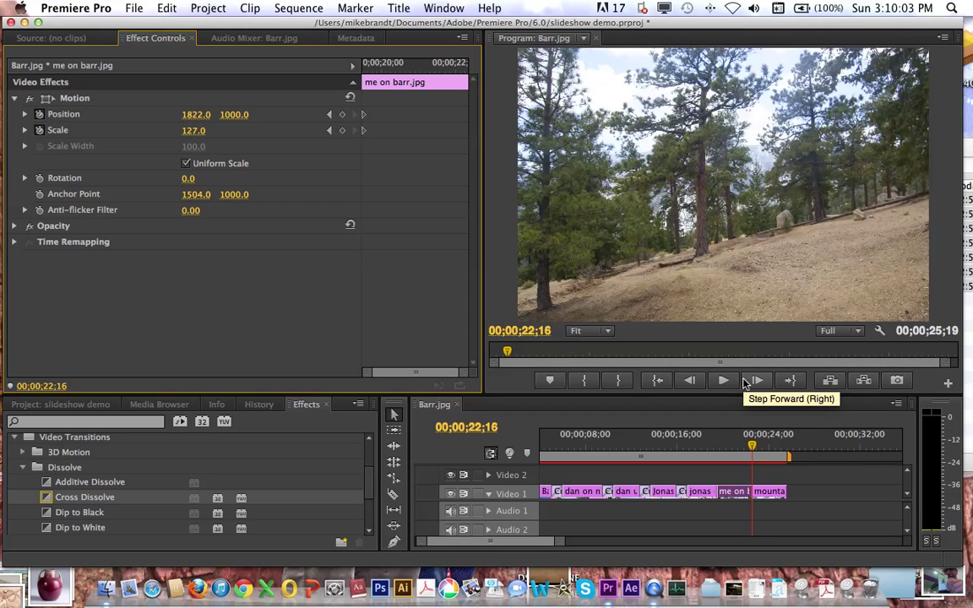
key(Left)
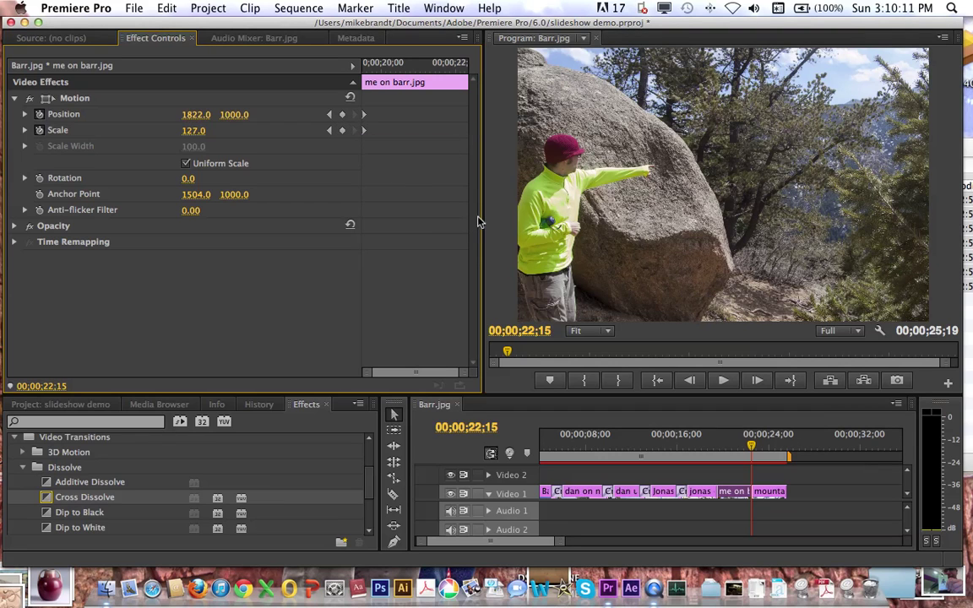
- Widen the Effect Controls panel and set the ending keyframes to Scale 156 and horizontal Position about 1083
drag(483, 219, 543, 224)
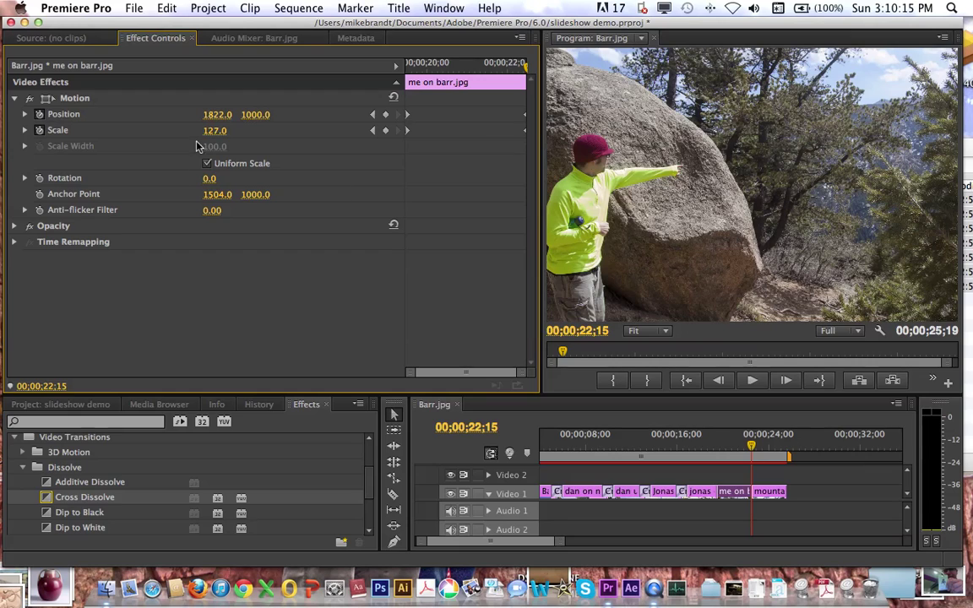
drag(214, 132, 2, 114)
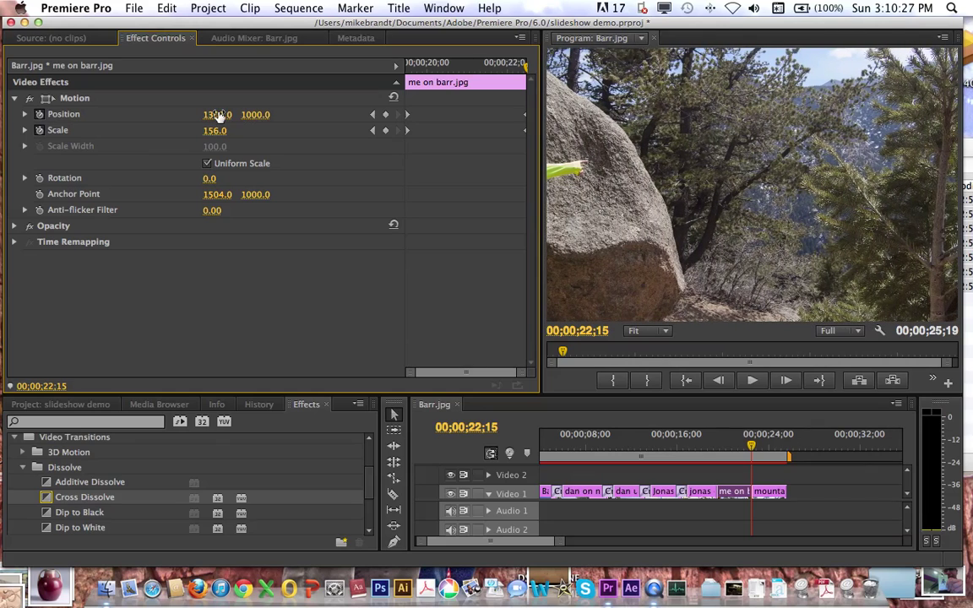
drag(218, 114, 145, 114)
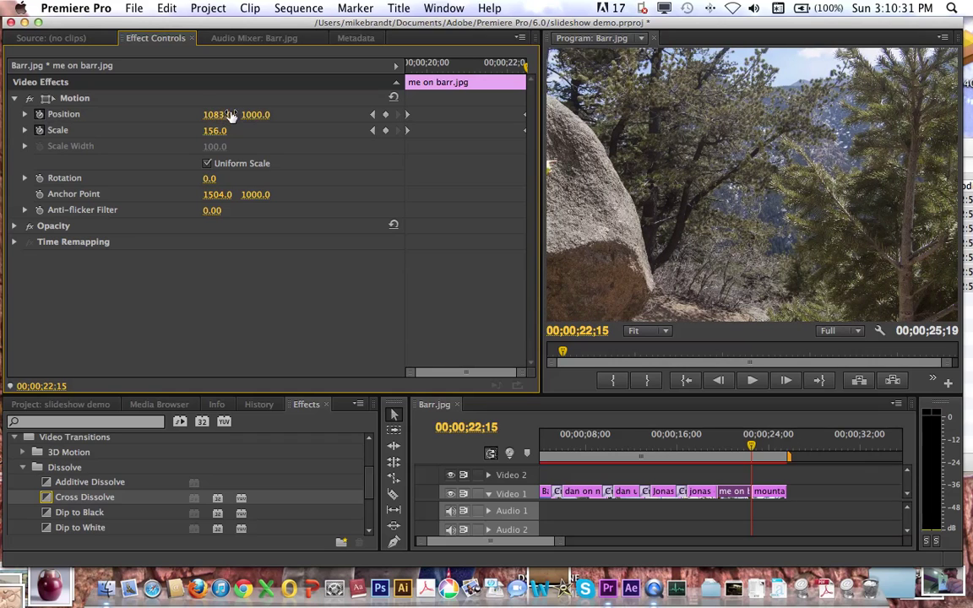
- Set me on barr.jpg's ending horizontal Position to 912, play back the pan and return the playhead to the clip's first frame
mouse_move(211, 115)
mouse_down()
mouse_move(177, 115)
mouse_move(218, 123)
mouse_up()
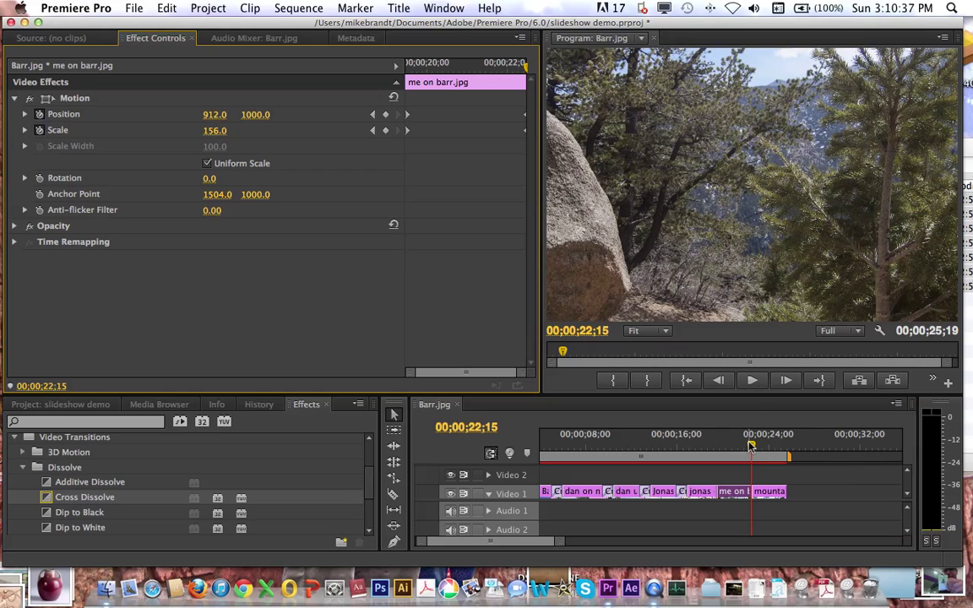
drag(751, 446, 713, 450)
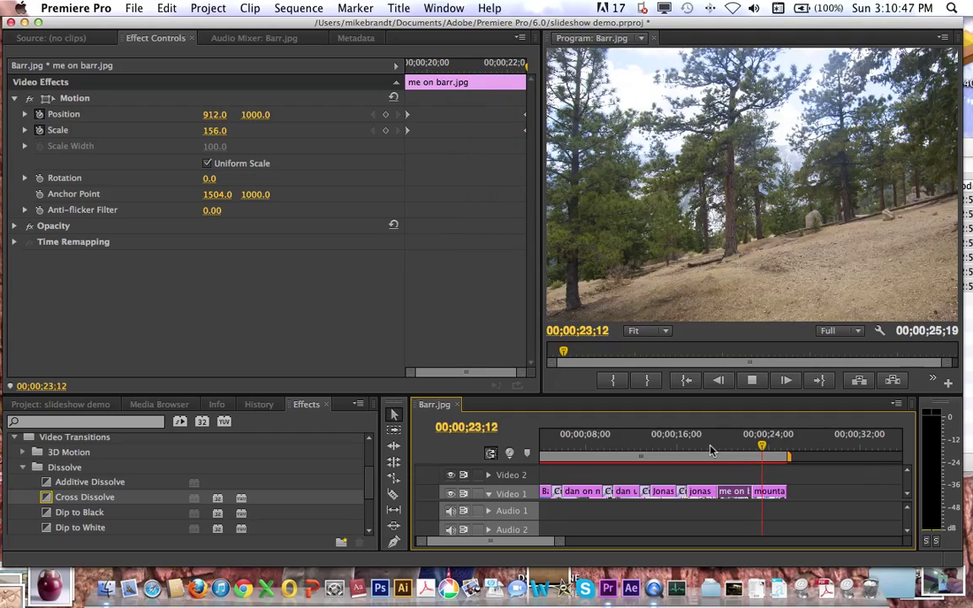
key(space)
click(720, 447)
drag(721, 448, 716, 451)
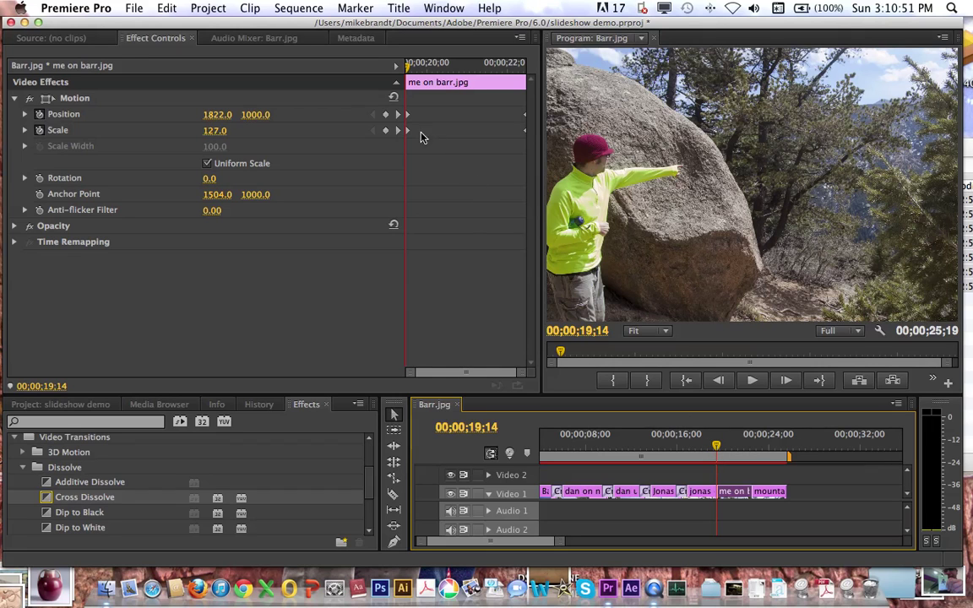
- Return the playhead to the sequence start at 00;00;00;00 and open the media export settings
click(718, 446)
drag(718, 446, 472, 425)
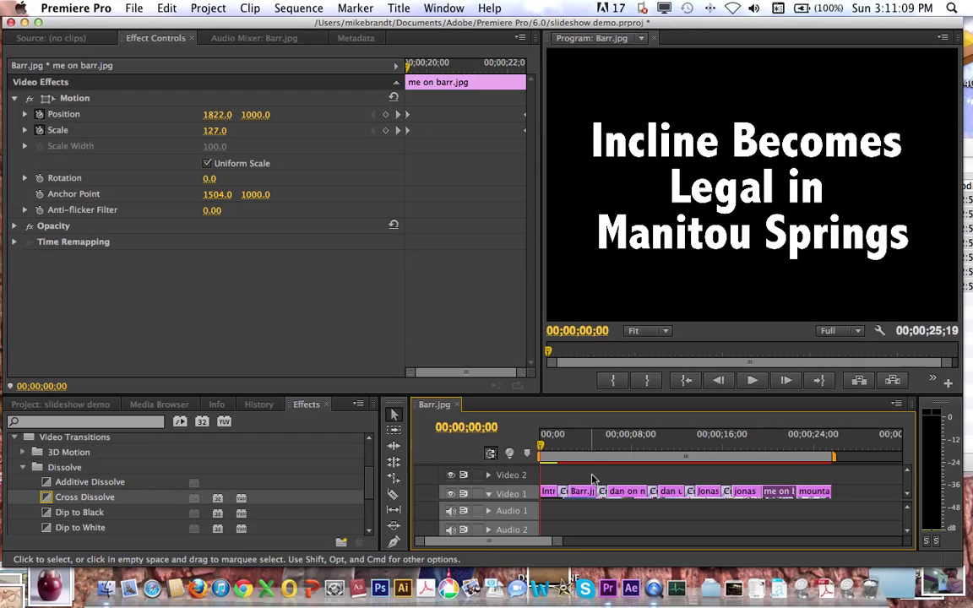
click(135, 7)
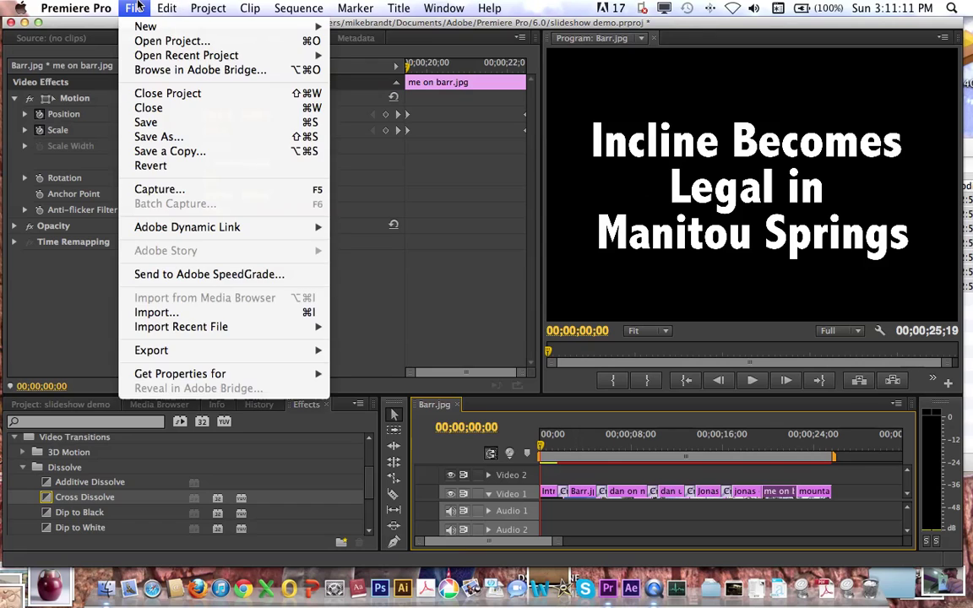
click(138, 6)
click(137, 6)
mouse_move(165, 350)
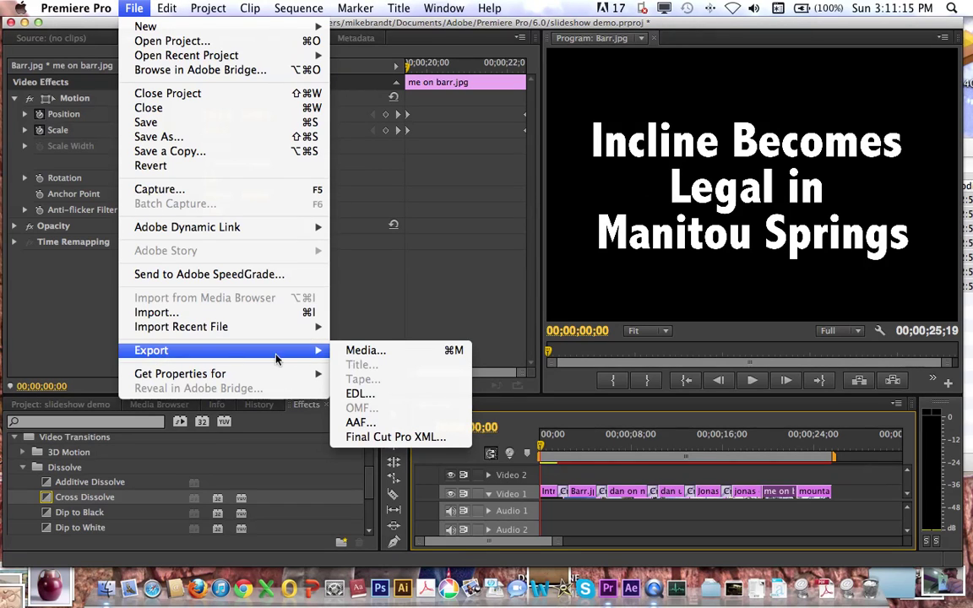
click(380, 356)
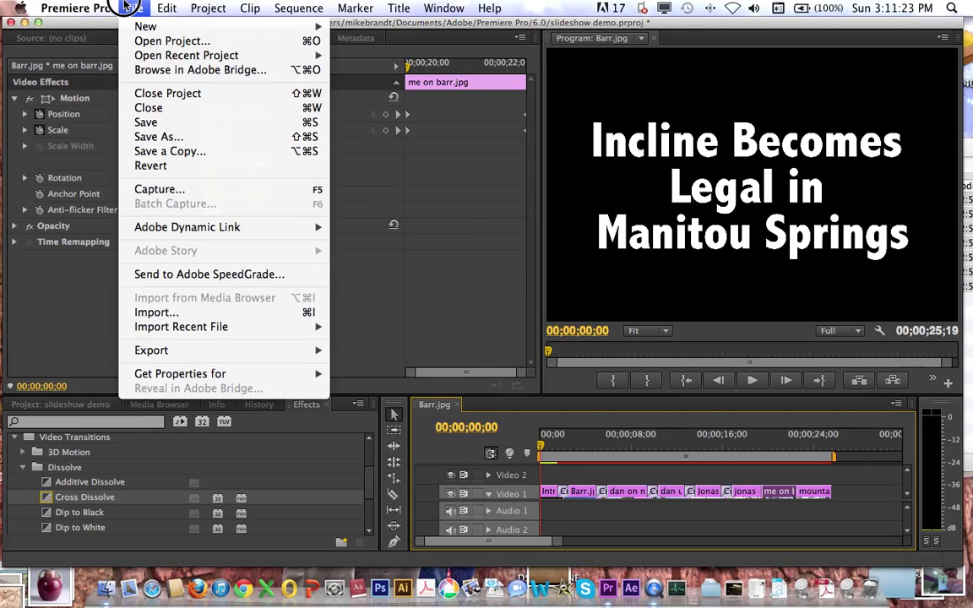
mouse_move(234, 351)
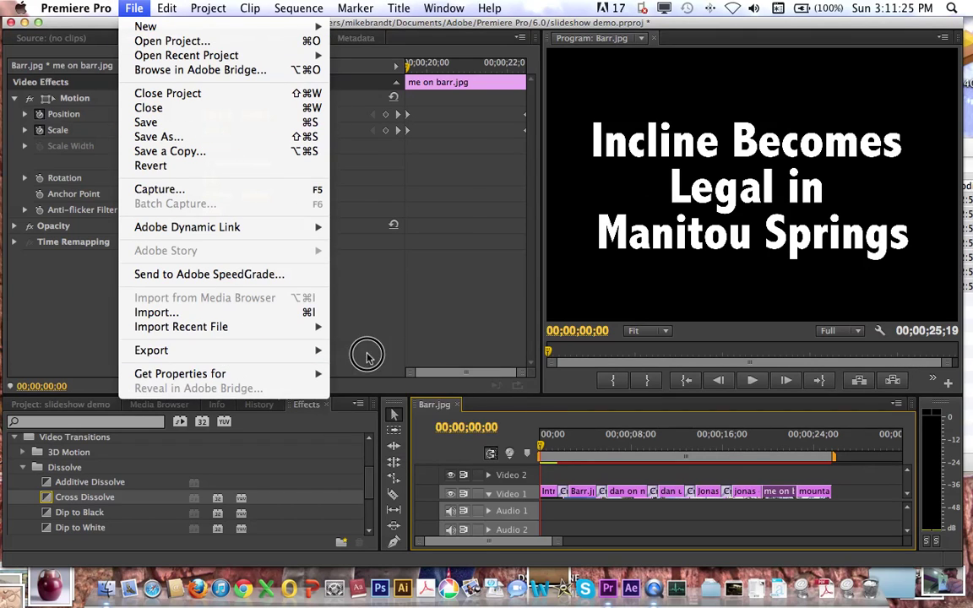
click(345, 358)
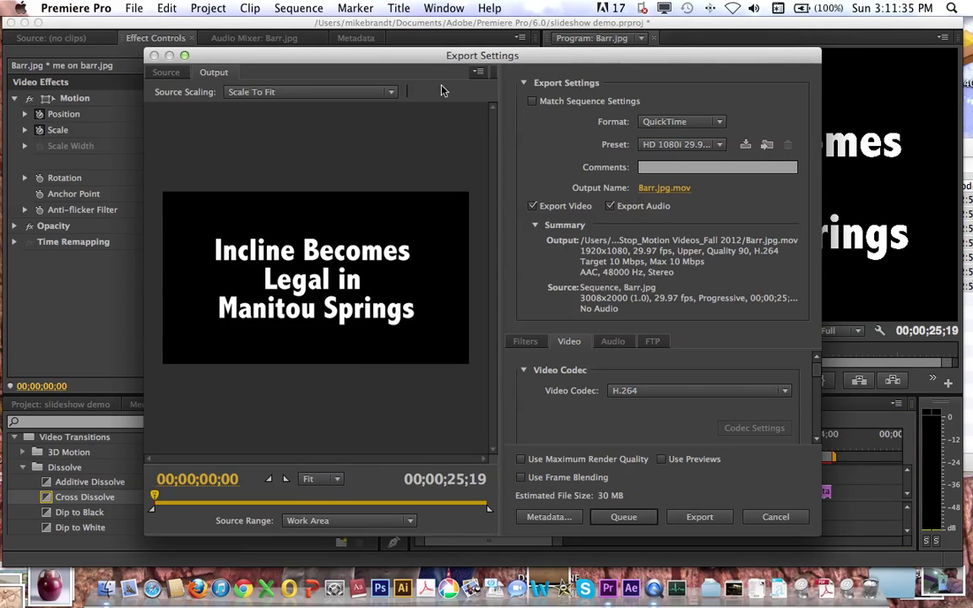
- Check the work area bar behind the export dialog and set the Source Range to Entire Sequence
drag(395, 56, 510, 539)
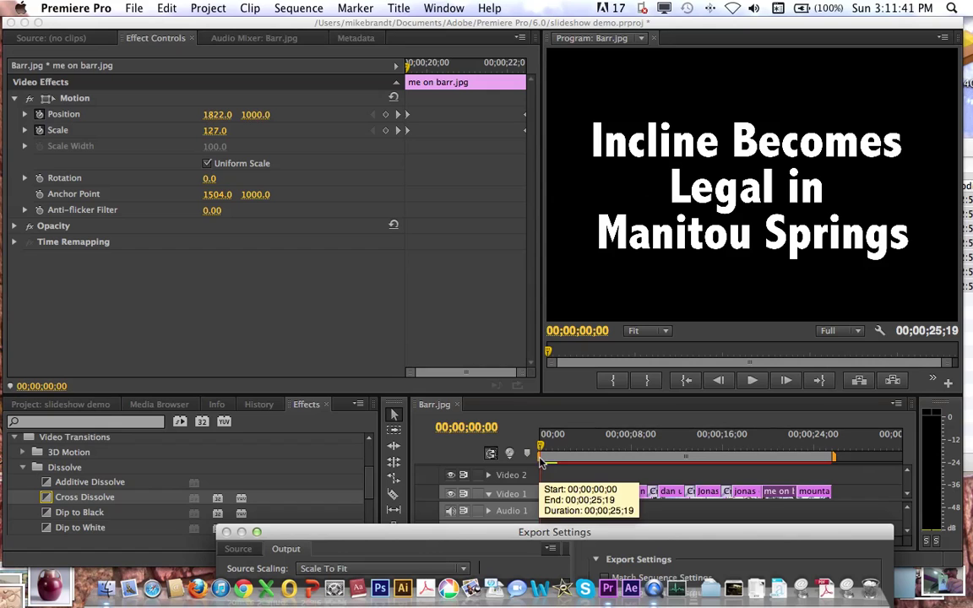
drag(549, 532, 476, 73)
click(381, 533)
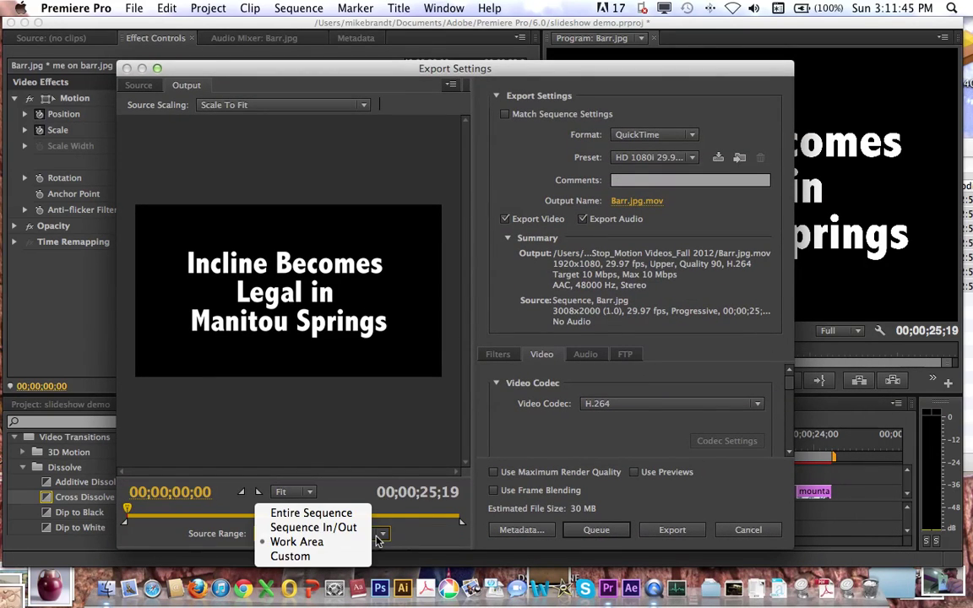
click(359, 513)
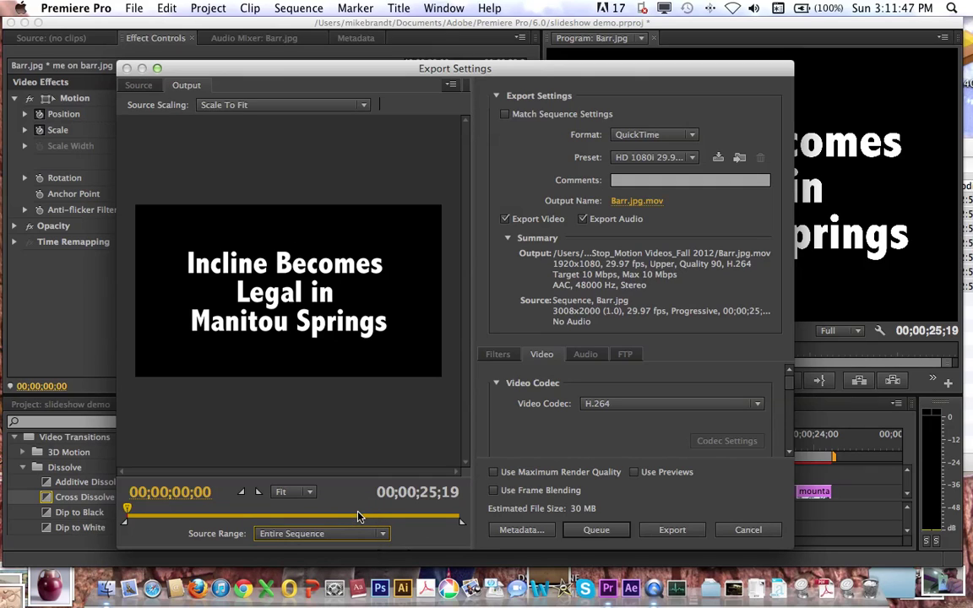
- Set the export format to H.264 with the YouTube HD 720p 29.97 preset
click(626, 137)
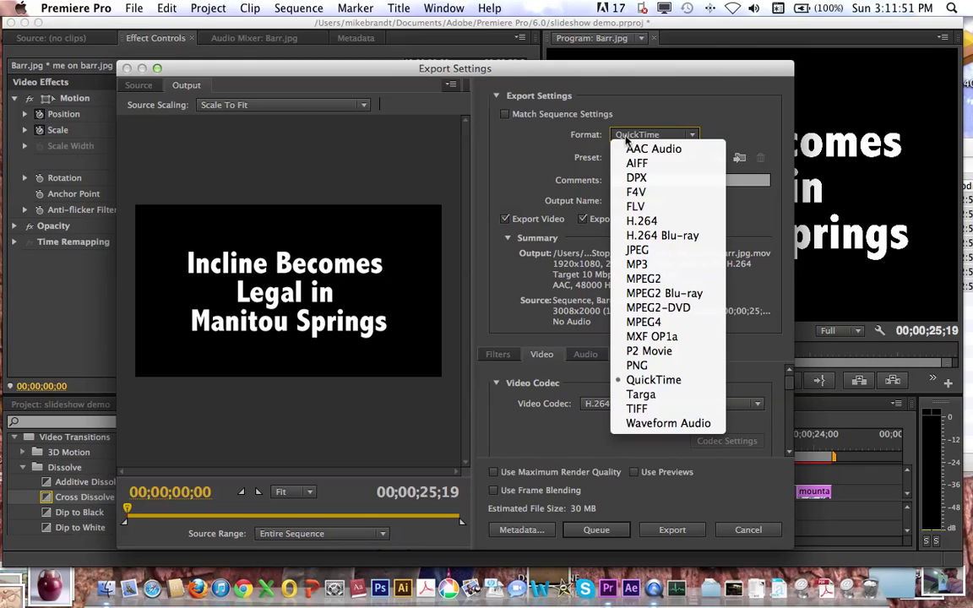
click(664, 223)
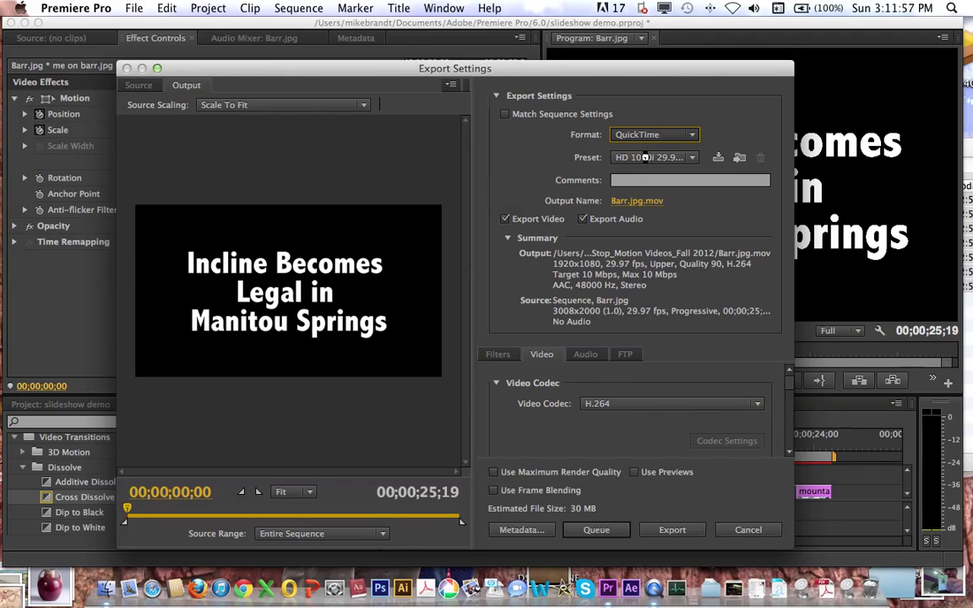
click(644, 157)
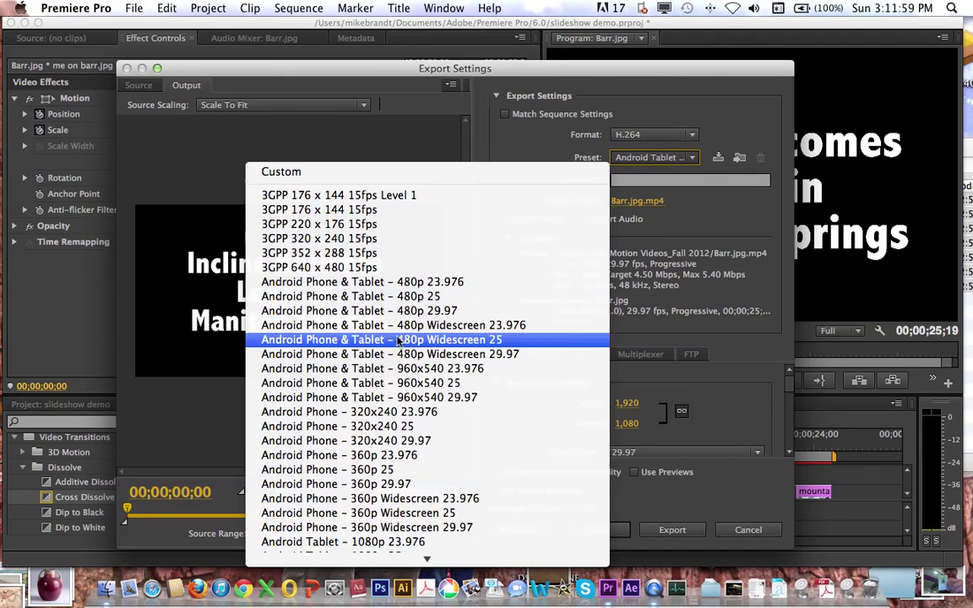
scroll(397, 340, down, 15)
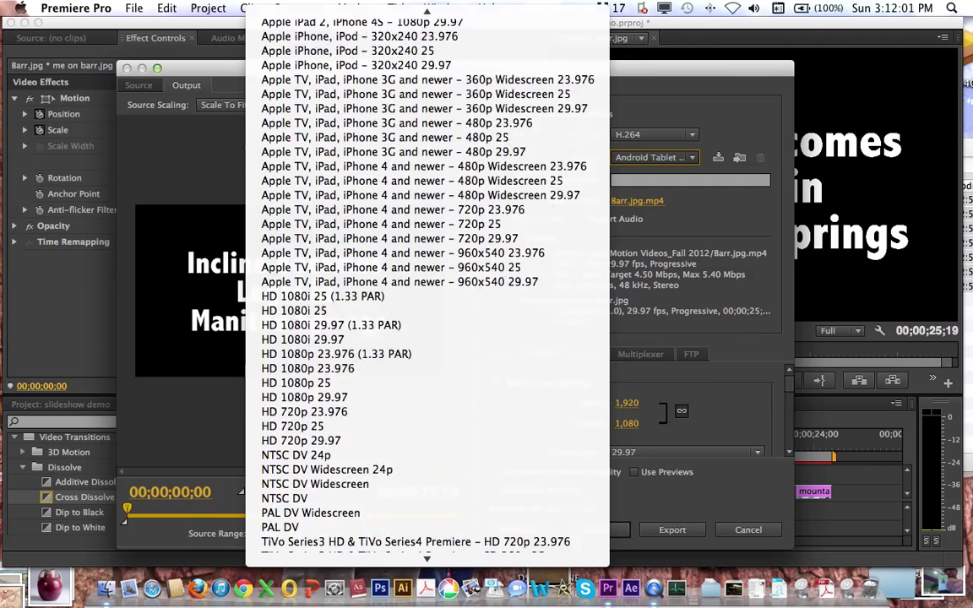
scroll(427, 296, down, 10)
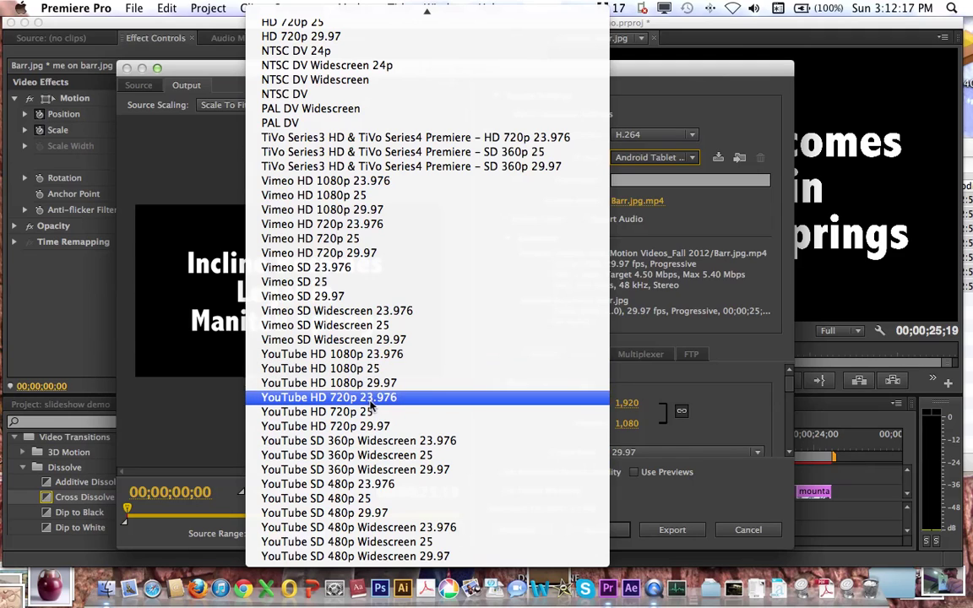
click(406, 430)
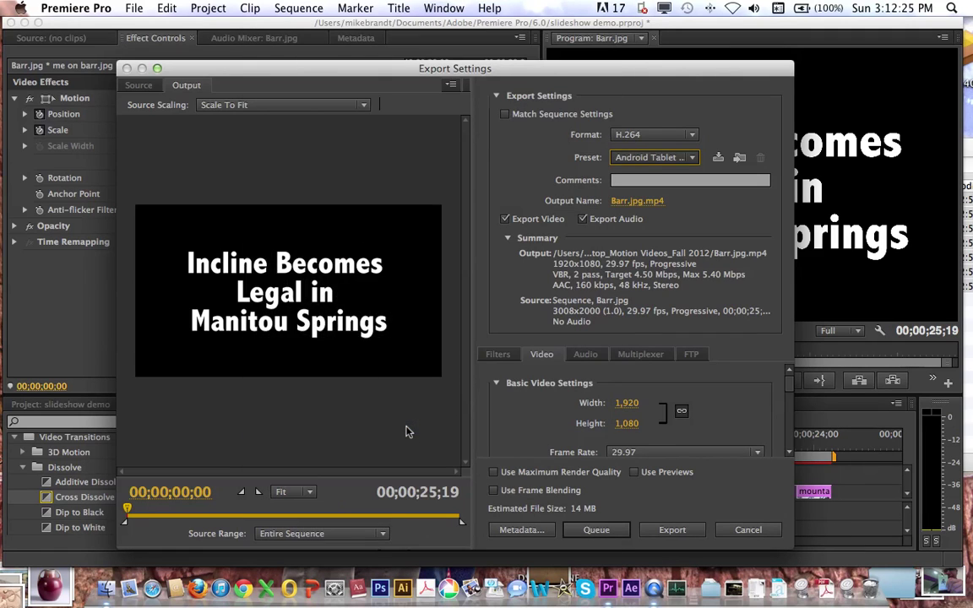
- Preview the export at 00;00;12;26, unlink the video's width and height and set the height to 700
click(293, 512)
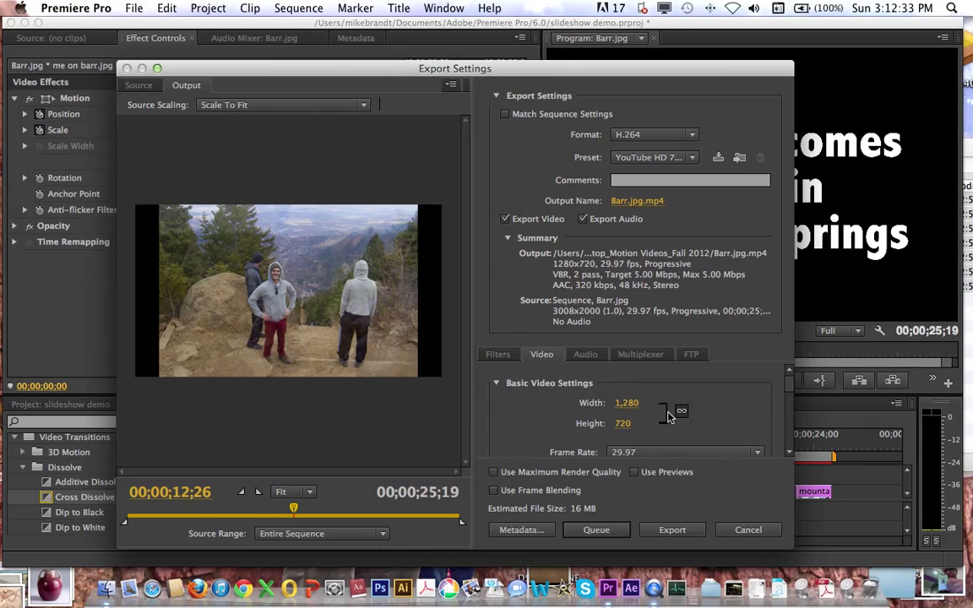
click(682, 414)
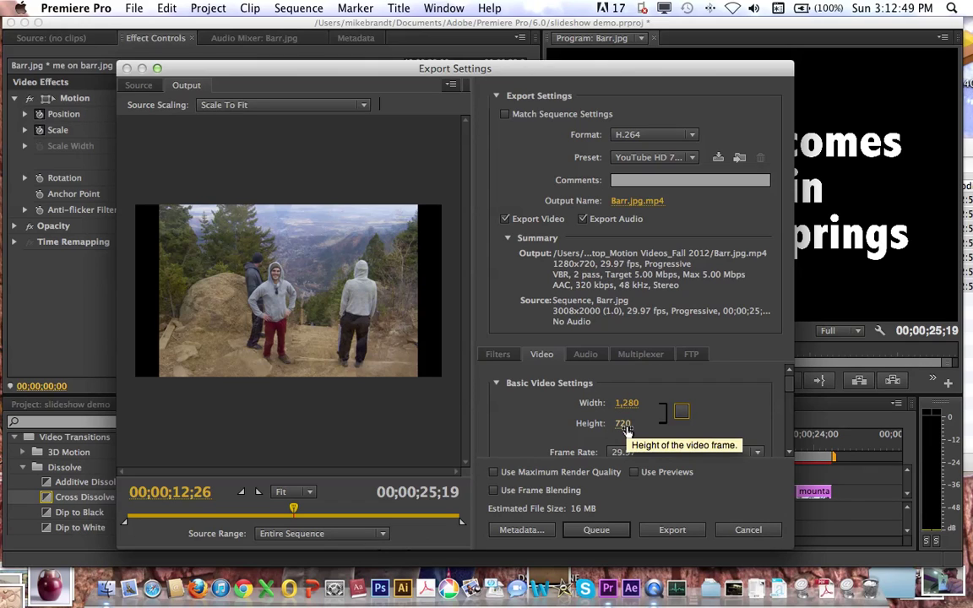
click(627, 425)
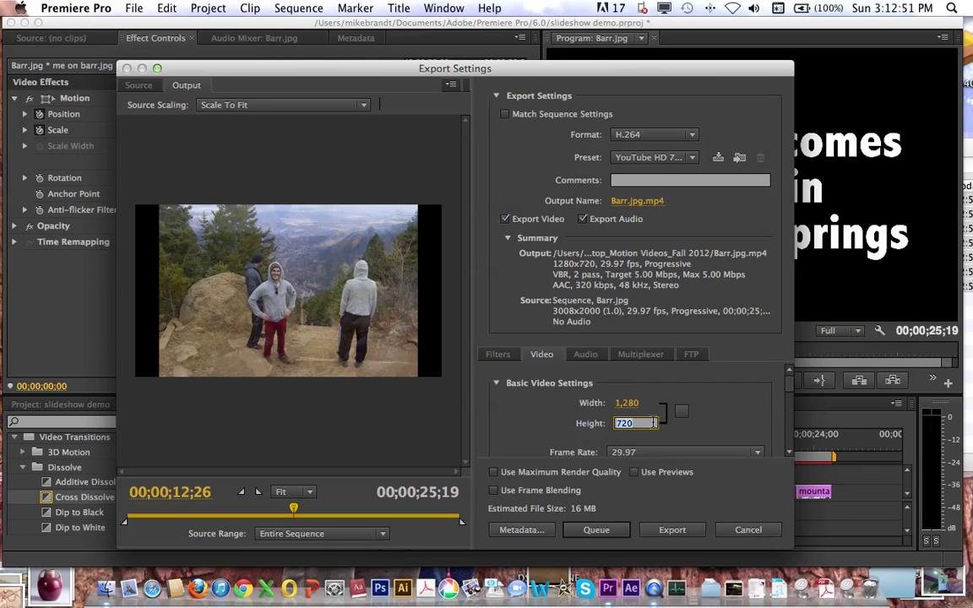
text(6)
double_click(626, 424)
key(Return)
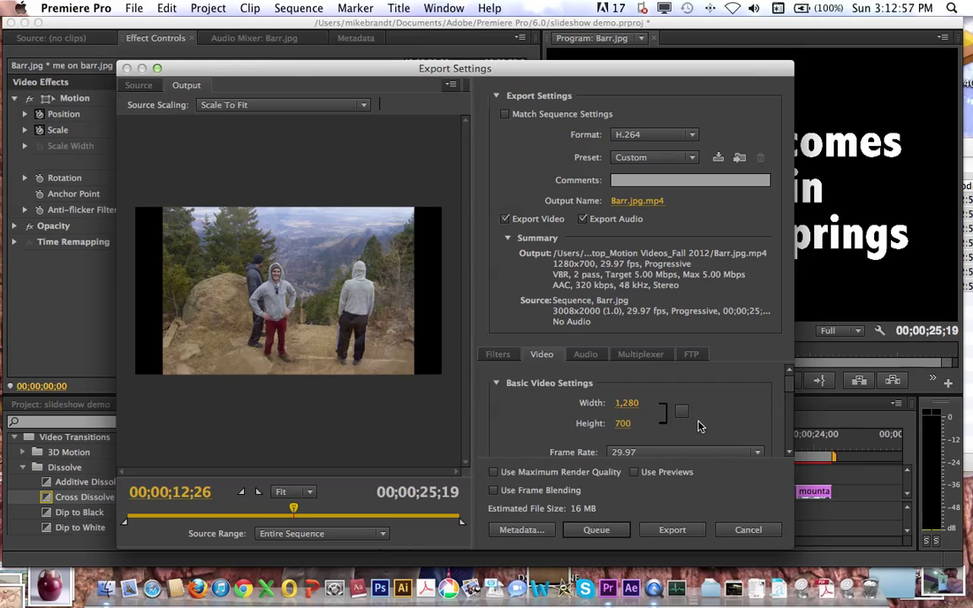
- Set the export video width to 1,050 so the picture fills the frame without black side bars
click(627, 403)
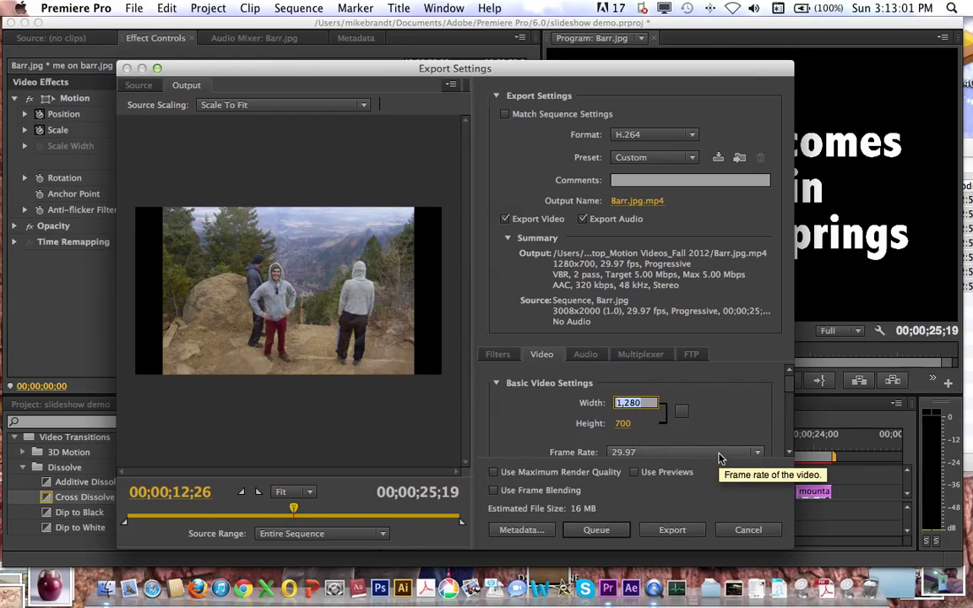
text(1,)
text(050)
key(Return)
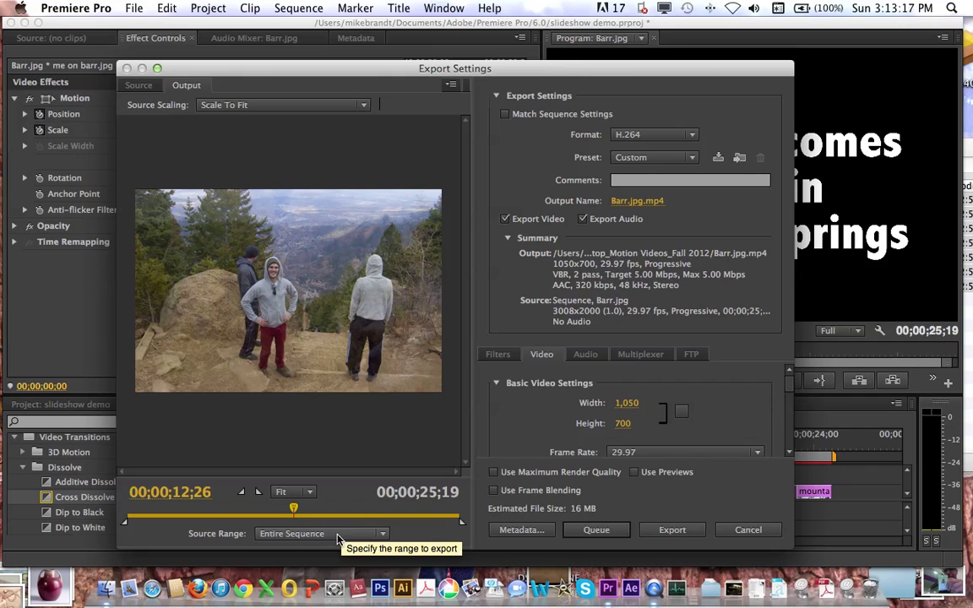
- Name the output file Slideshow Project Demo in the Completed Stop_Motion Videos_Fall 2012 folder
click(627, 203)
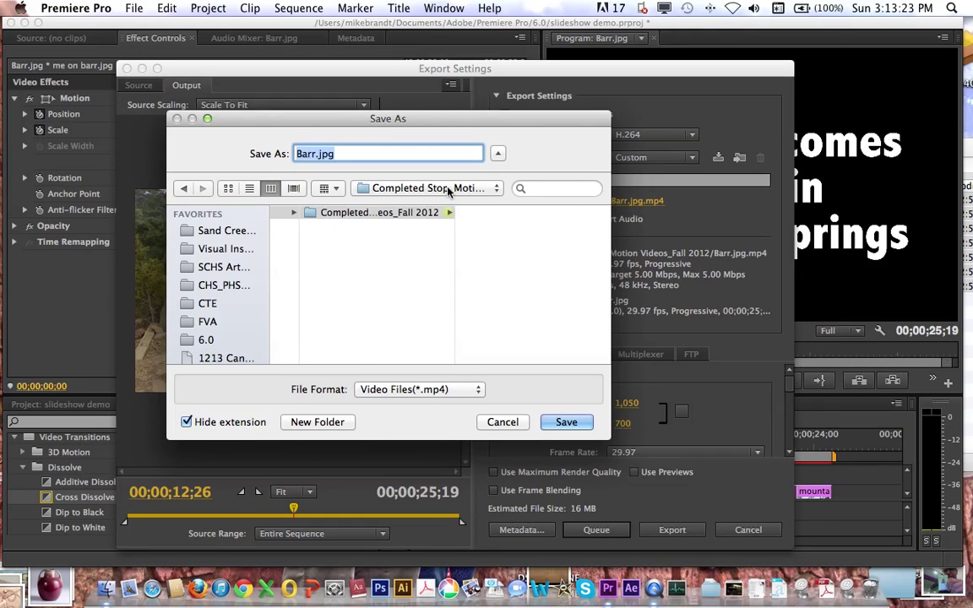
text(Slidesh)
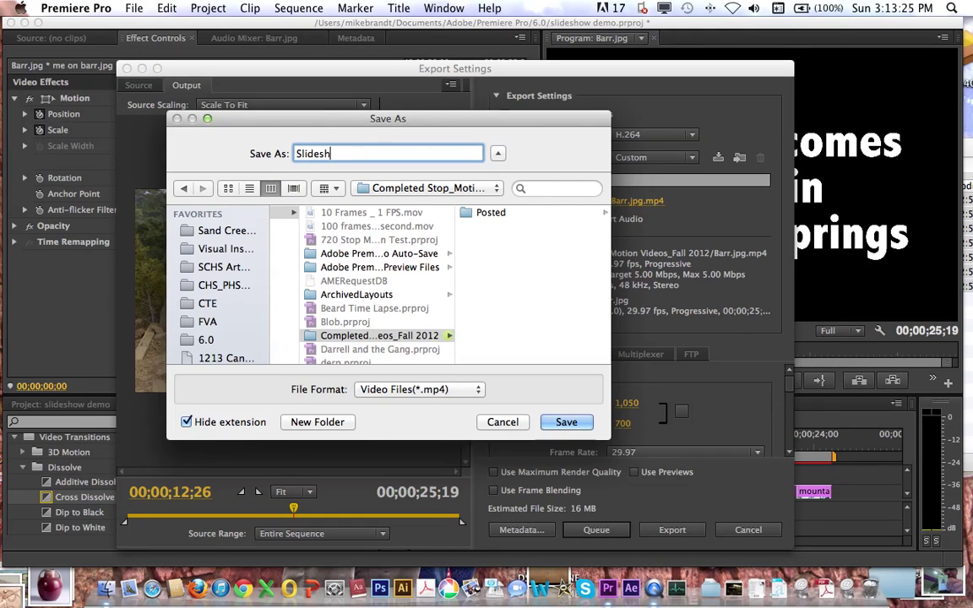
text(ow Project)
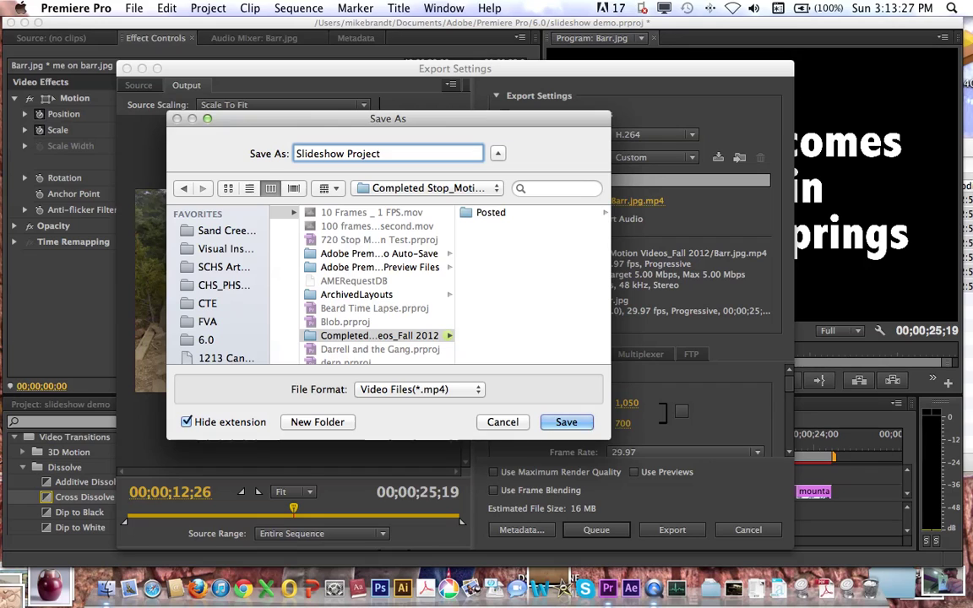
text( Demo)
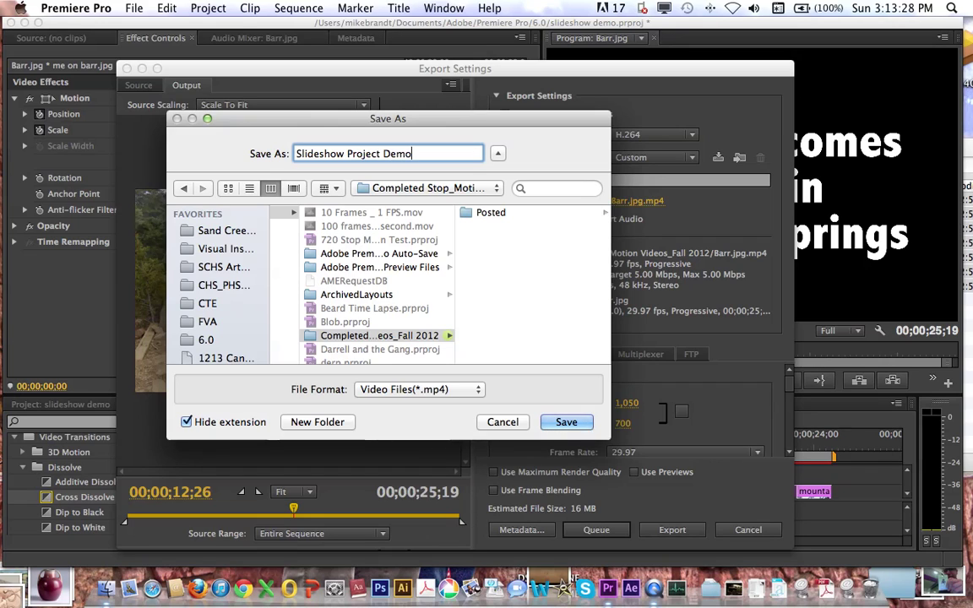
click(566, 423)
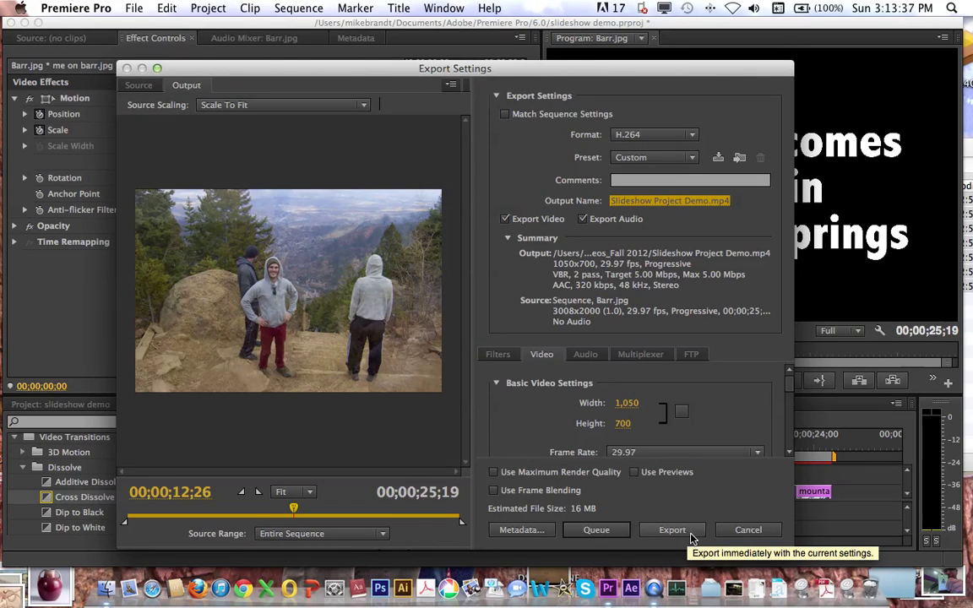
click(694, 448)
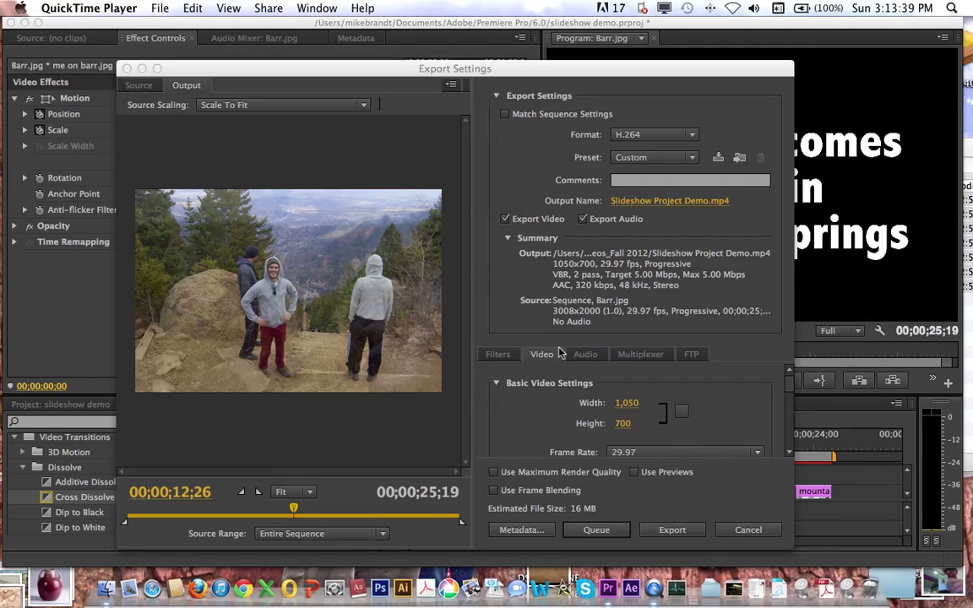